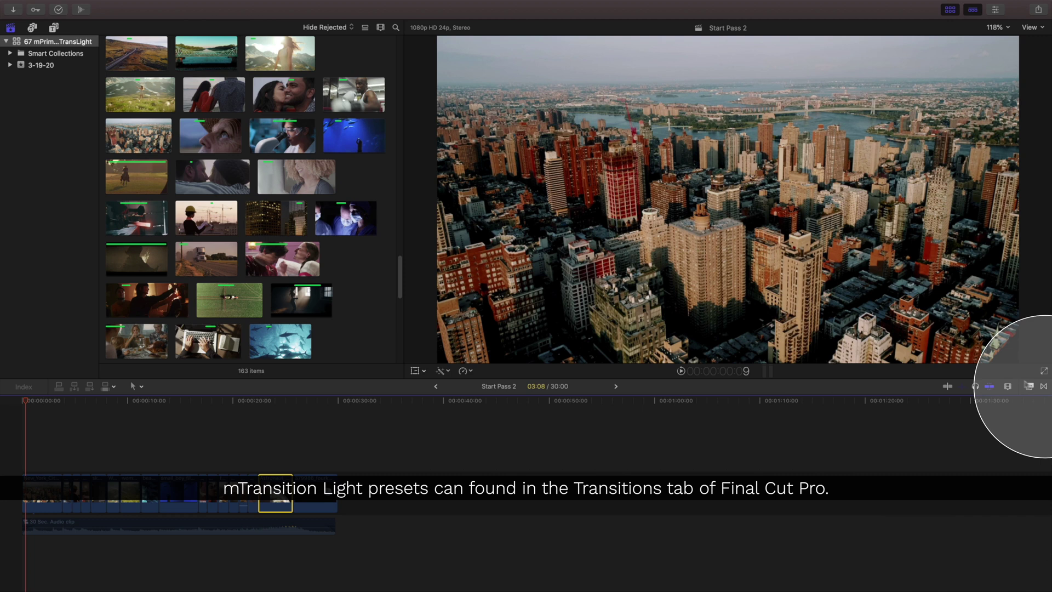
Step: Drop the Light Bokeh 02 transition onto the first clip's start and preview it
click(1043, 386)
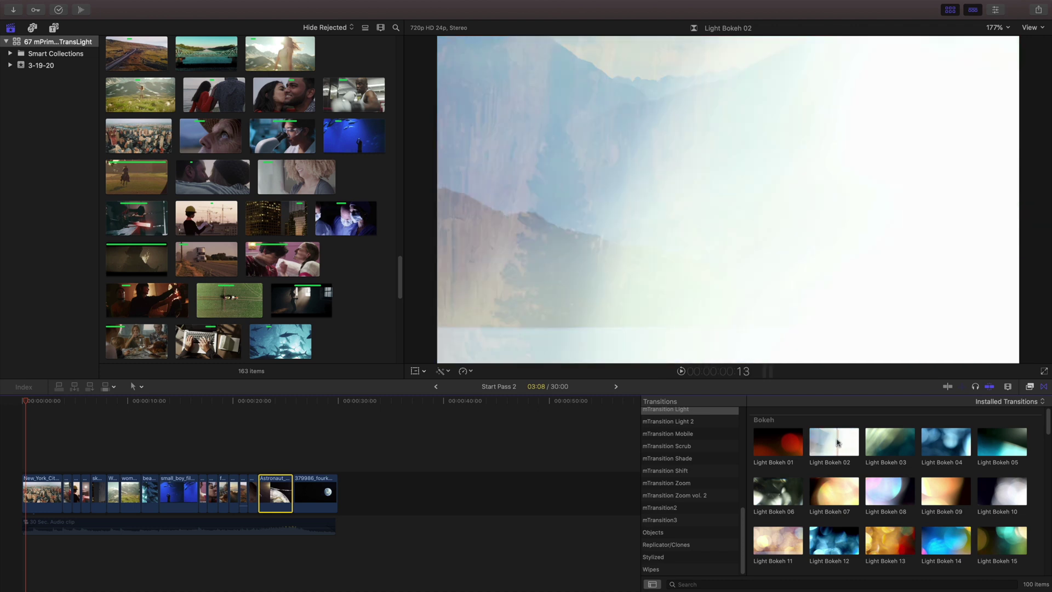
drag(836, 442, 22, 492)
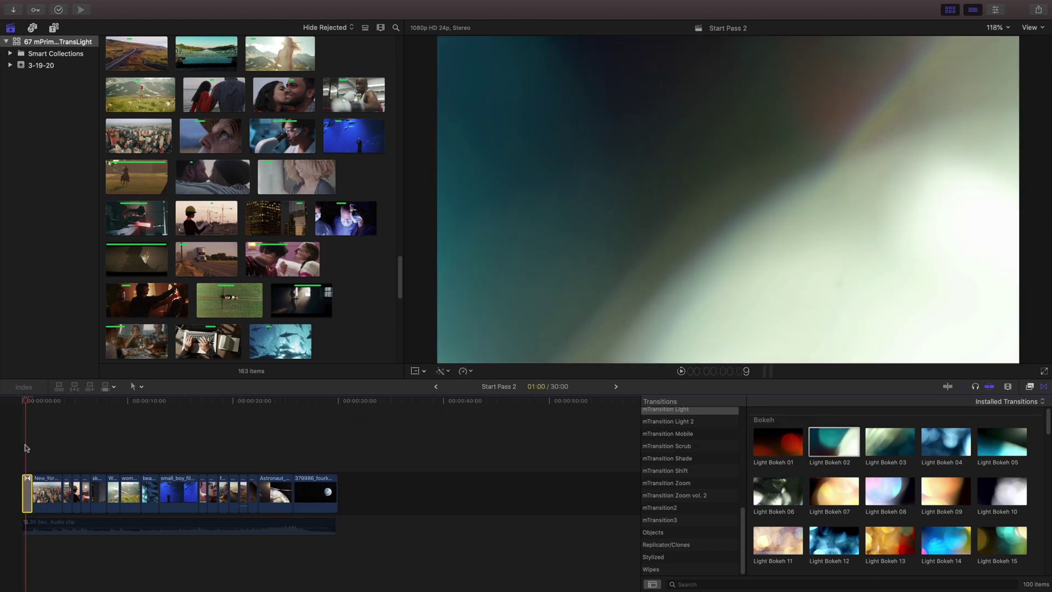
click(22, 401)
key(space)
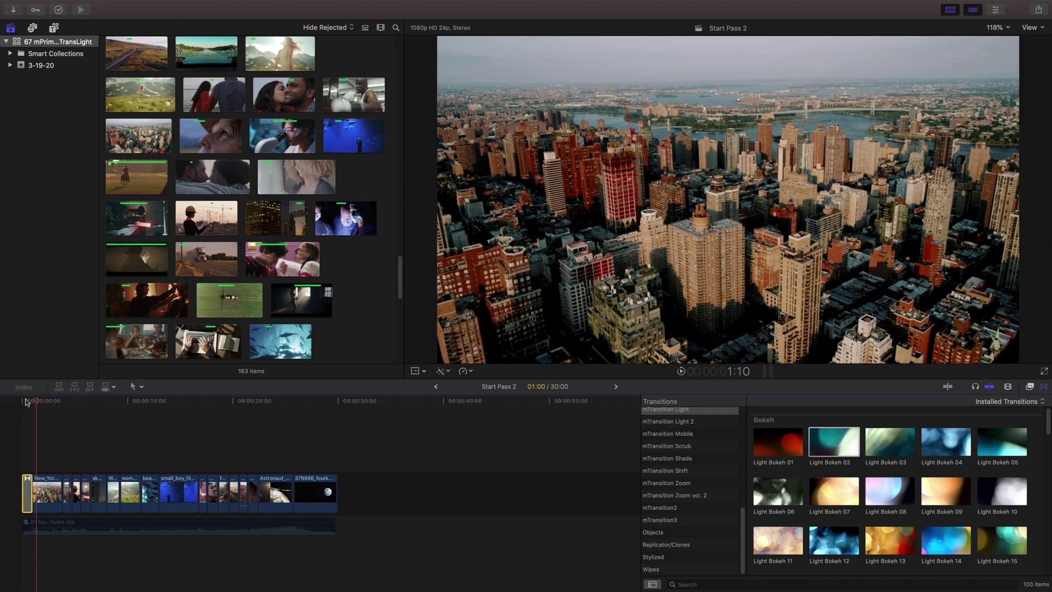
click(26, 401)
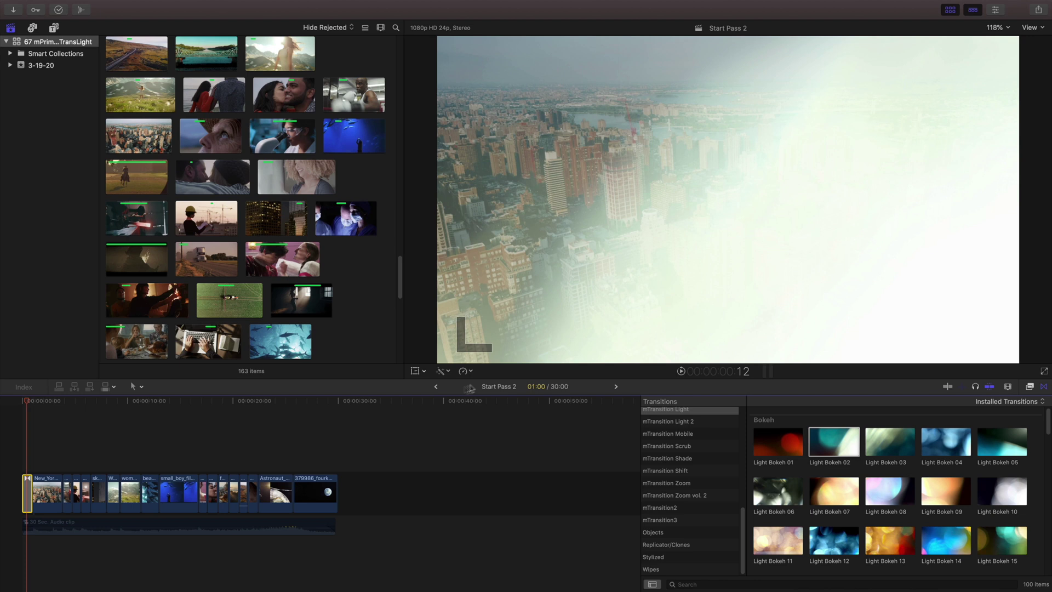
Step: Enable Flop on Light Bokeh 02 in the Inspector and replay the mirrored transition
click(997, 11)
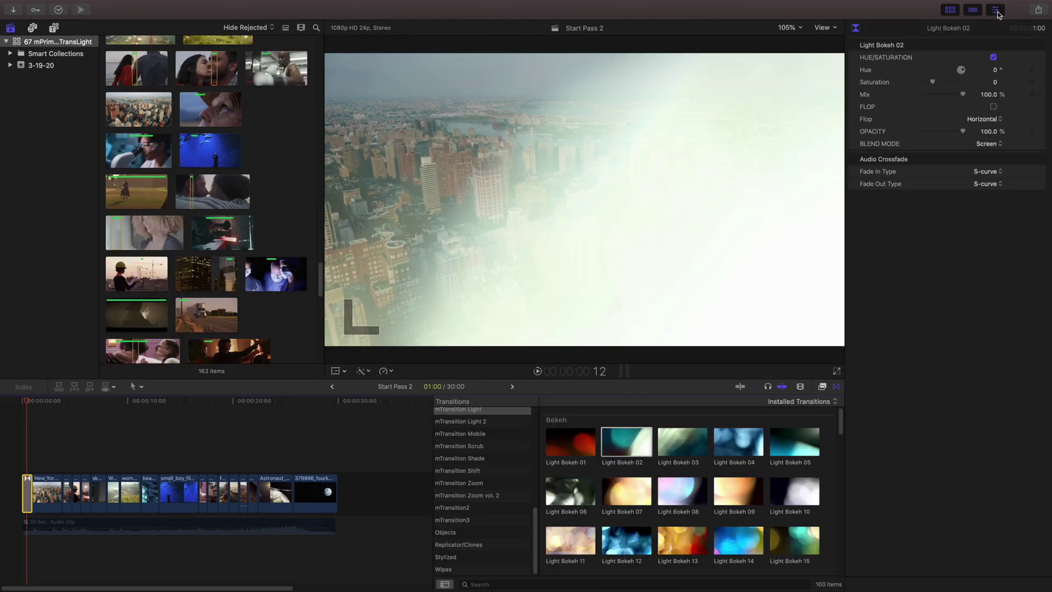
click(993, 106)
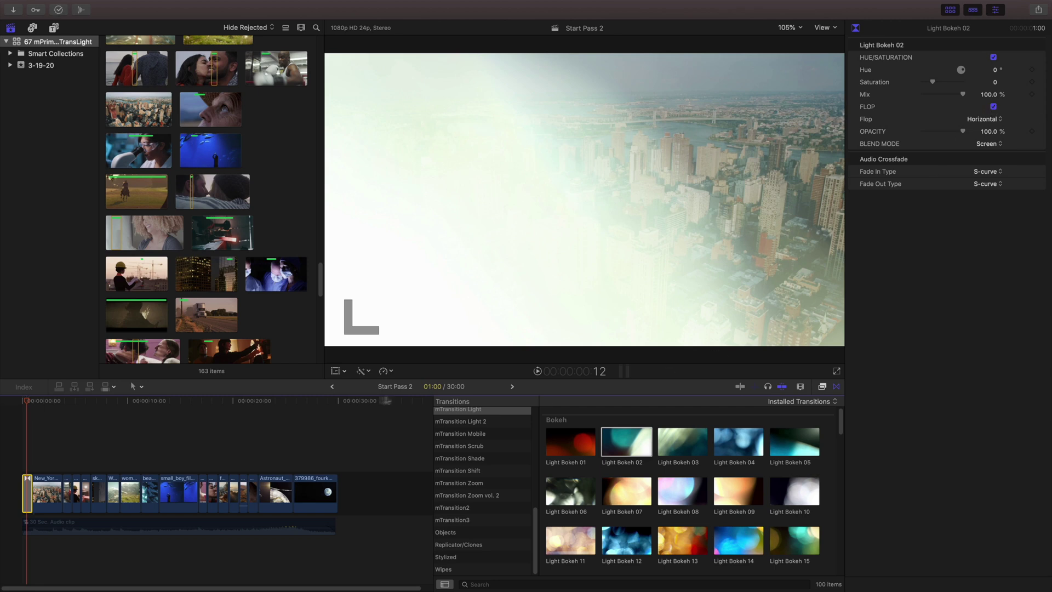
click(23, 396)
key(space)
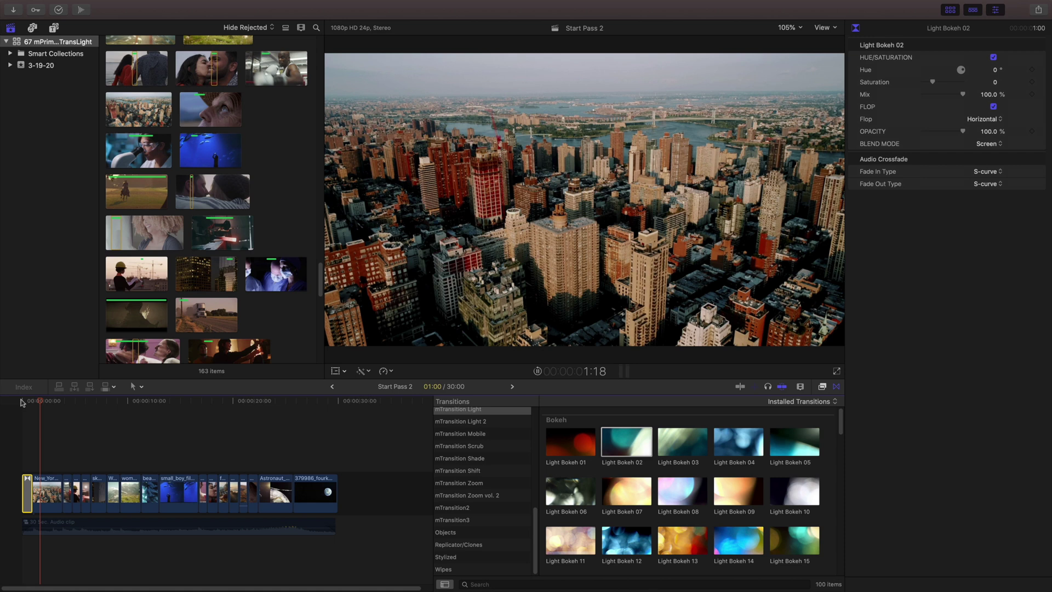
key(space)
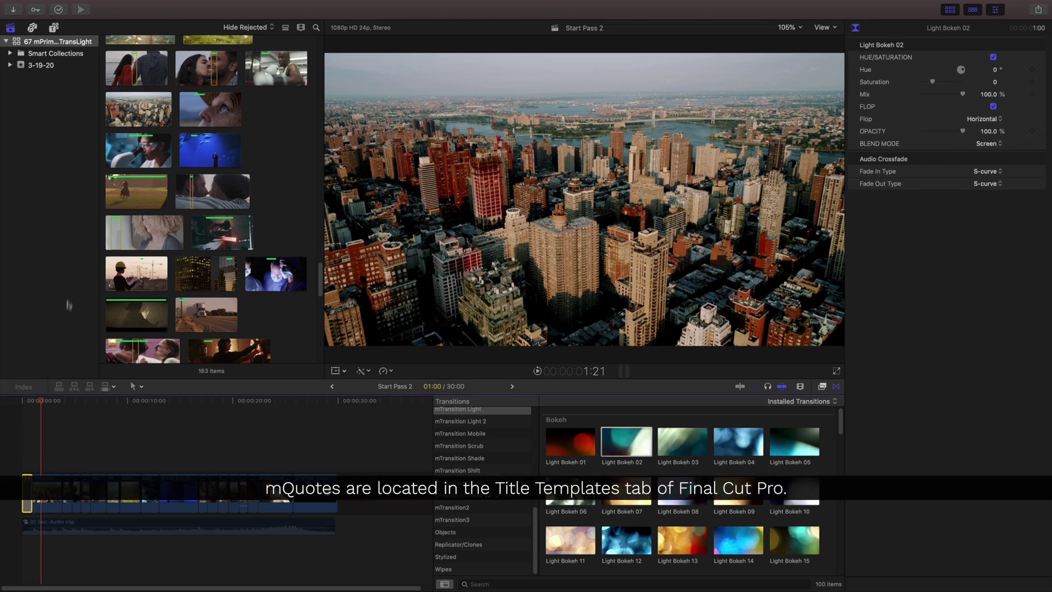
Step: Place mQuote_14 from Titles > mQuotes above the opening clip, trim its ends, and preview
click(55, 27)
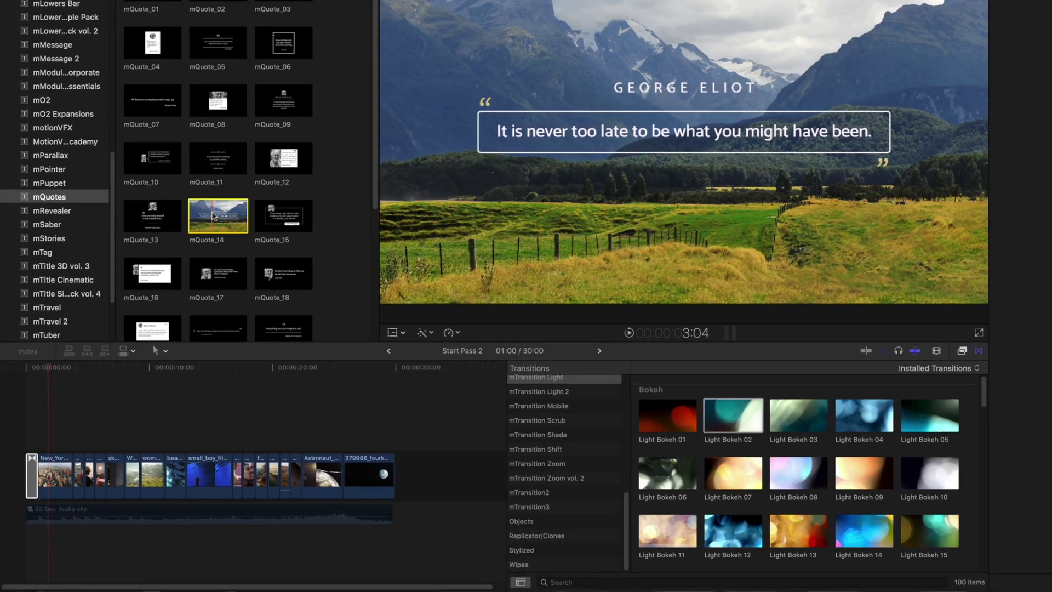
drag(180, 271, 11, 441)
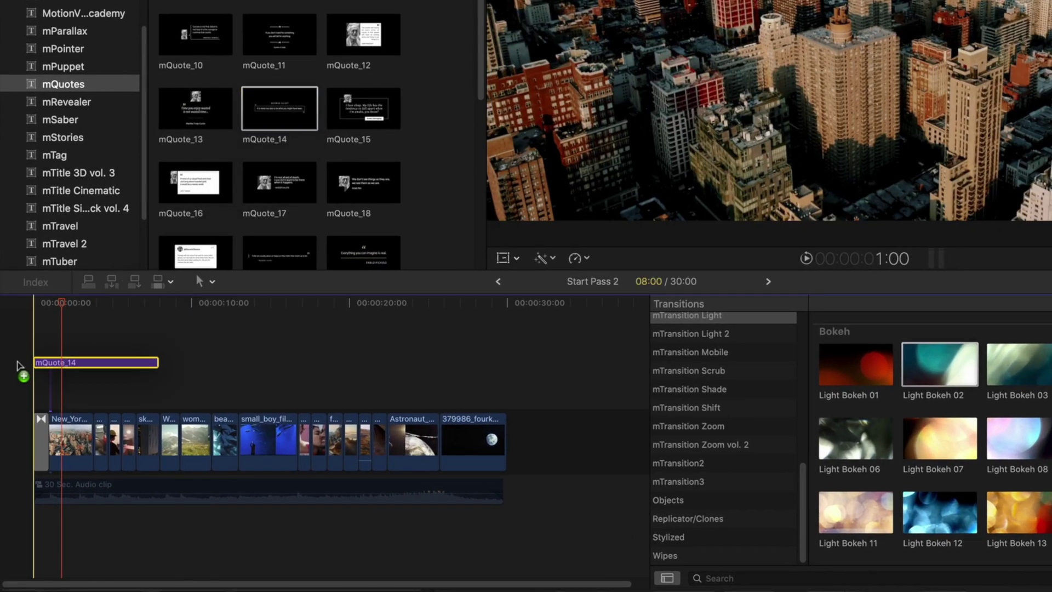
drag(16, 366, 35, 386)
drag(147, 400, 91, 399)
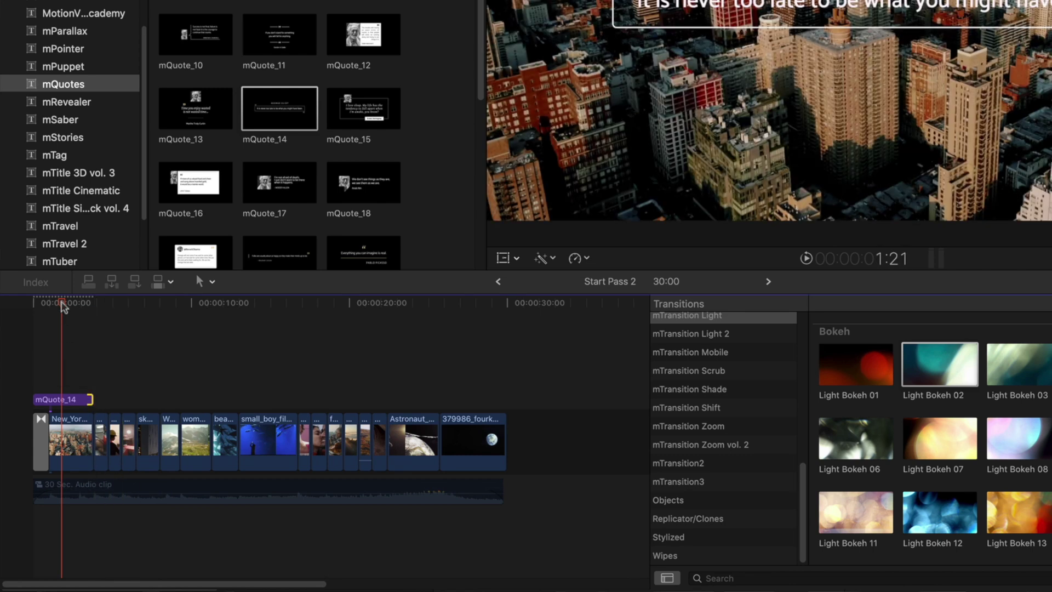
drag(63, 306, 32, 306)
key(space)
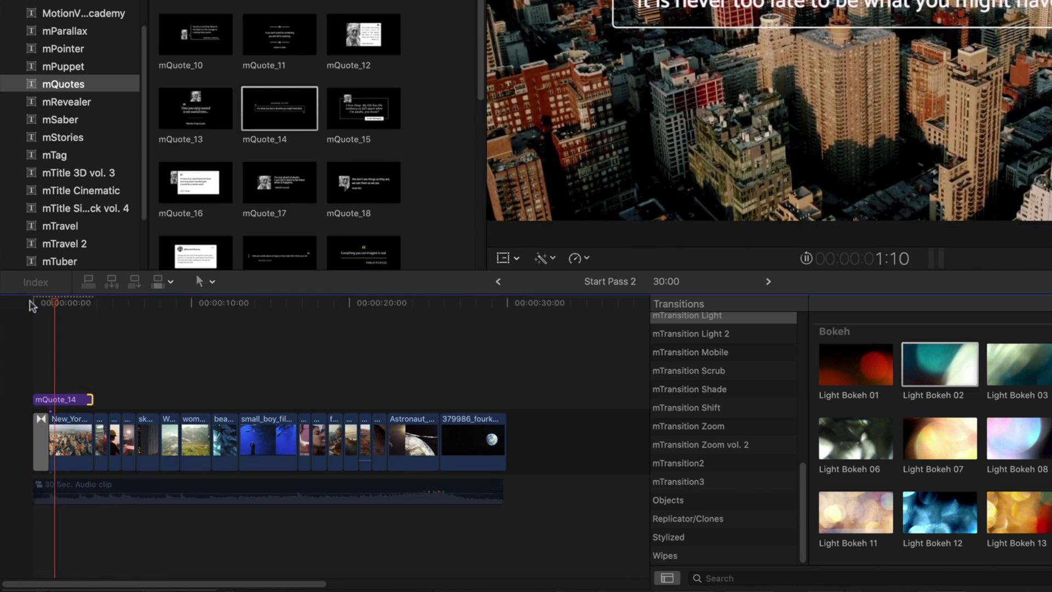
key(space)
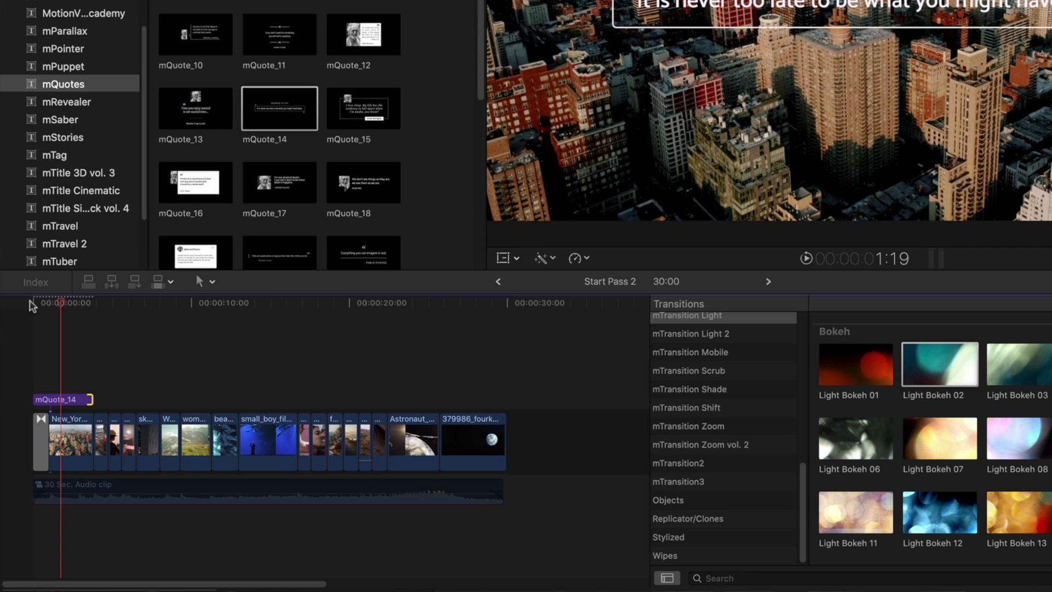
Step: Zoom into the timeline, trim the start of mQuote_14 more finely, and play from the beginning
key(super+plus)
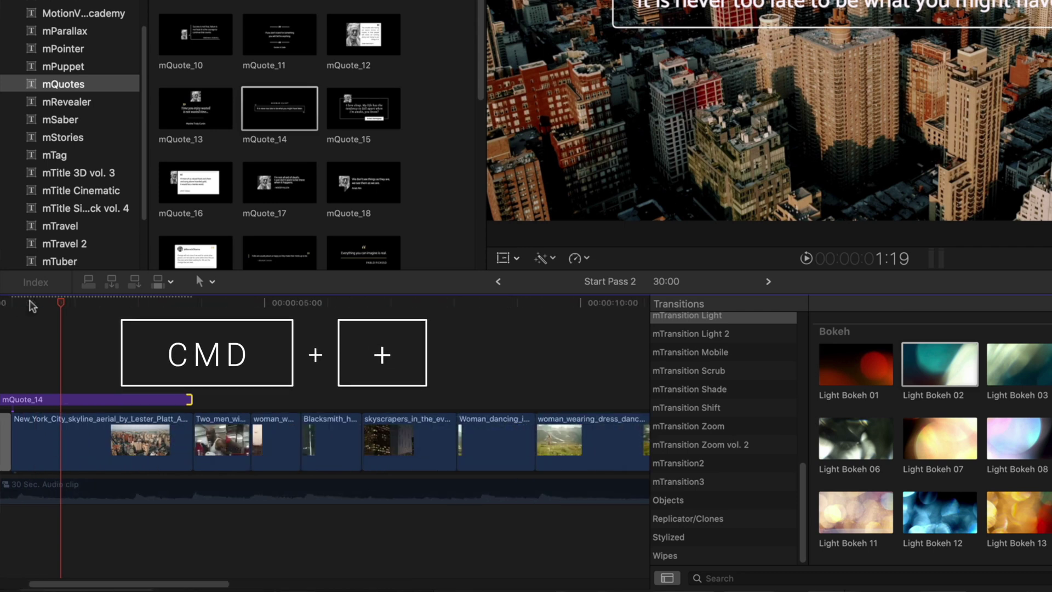
click(55, 306)
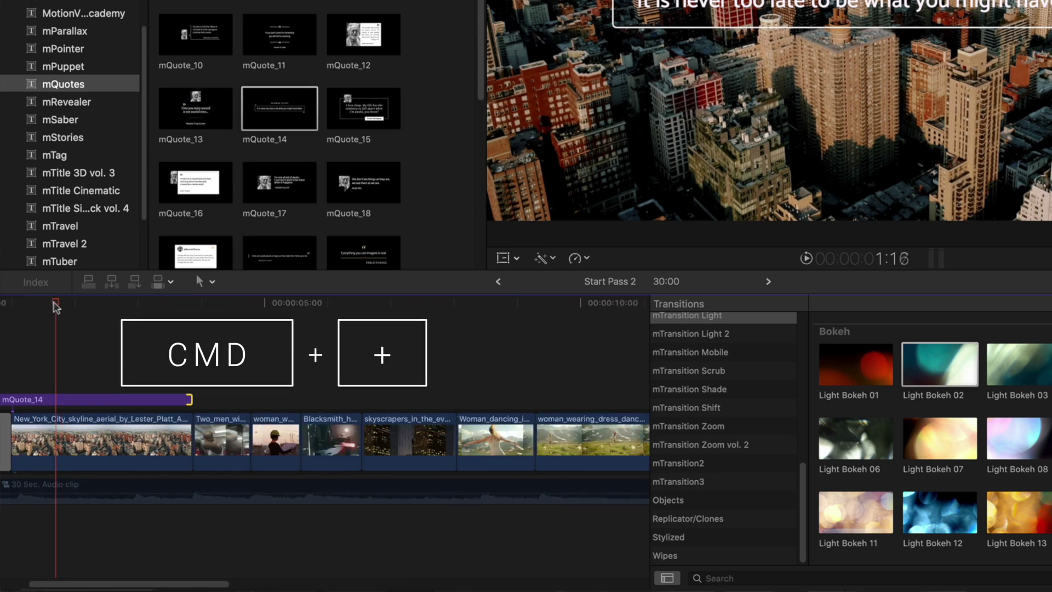
key(Home)
drag(38, 400, 96, 401)
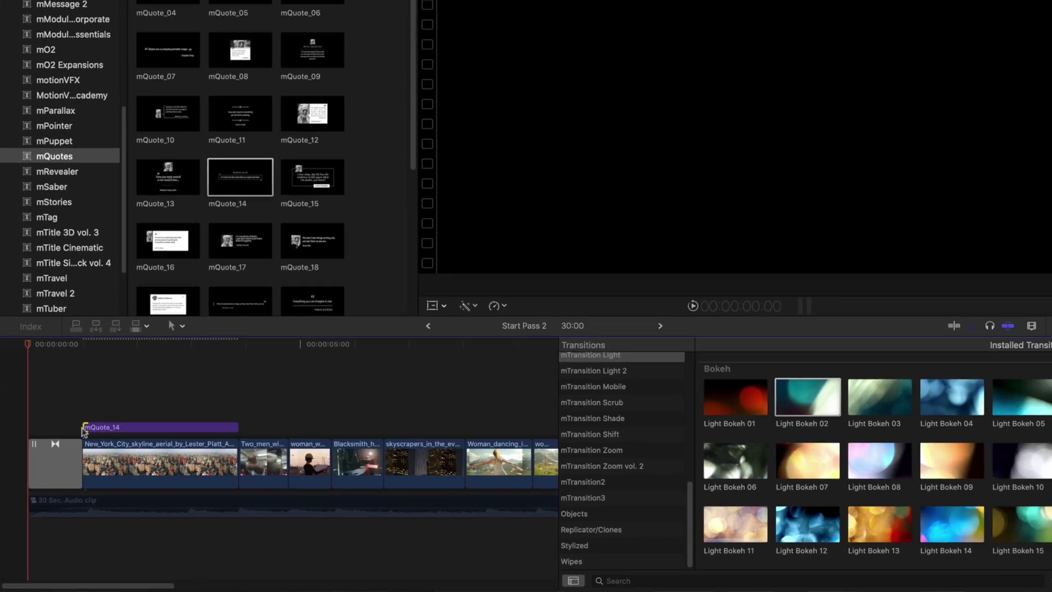
key(space)
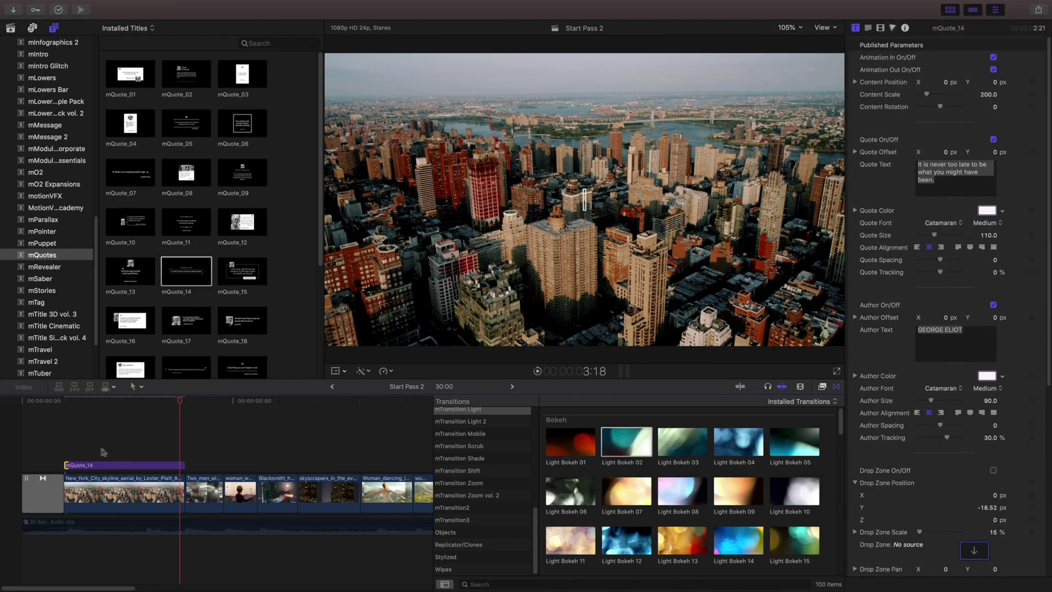
Step: Turn off Animation Out on mQuote_14 and set Author Offset Y to -25
click(130, 466)
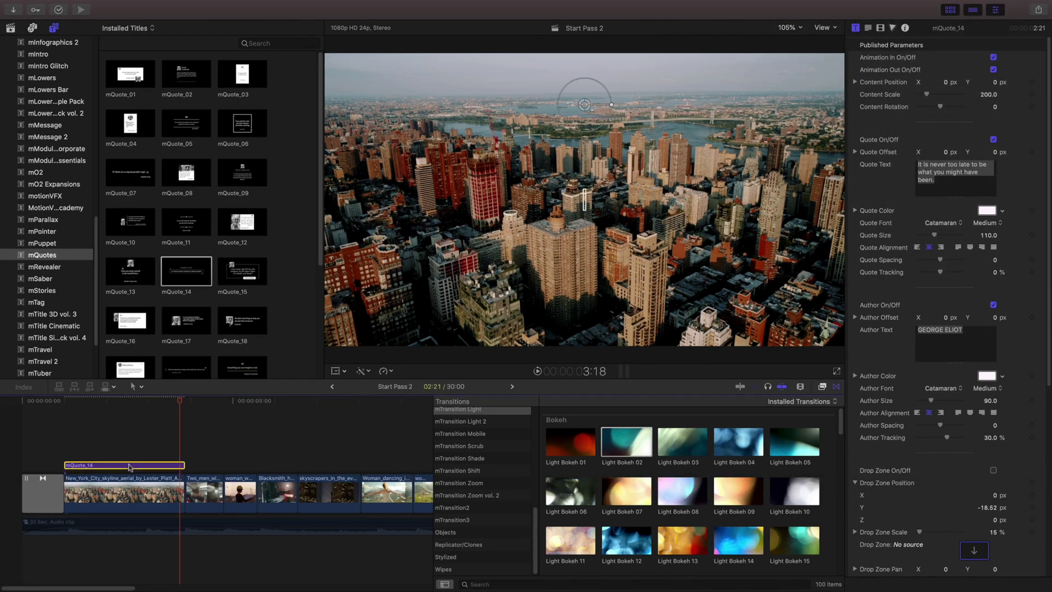
click(993, 70)
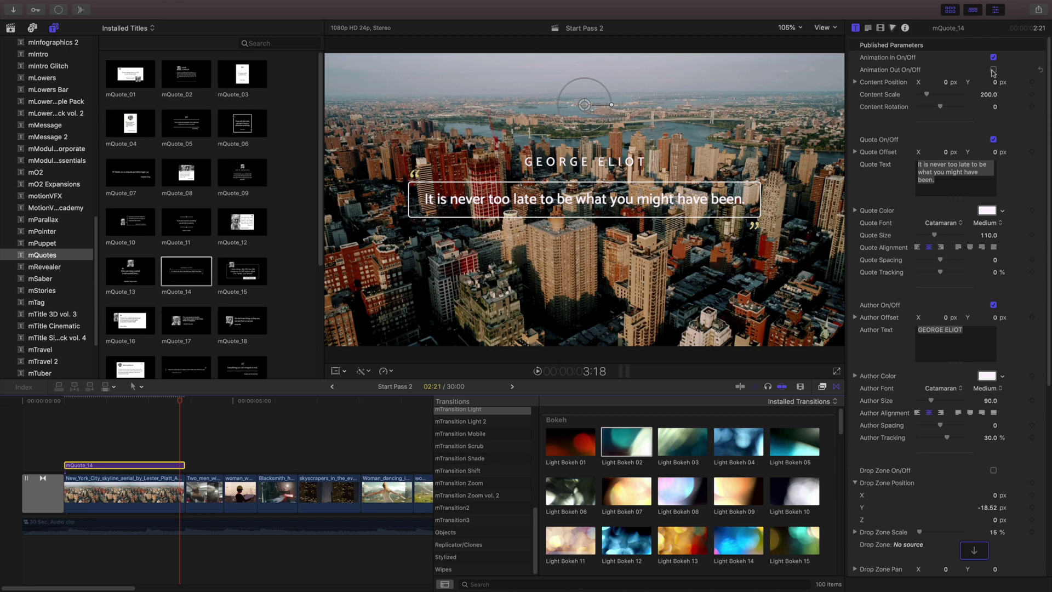
scroll(992, 219, down, 6)
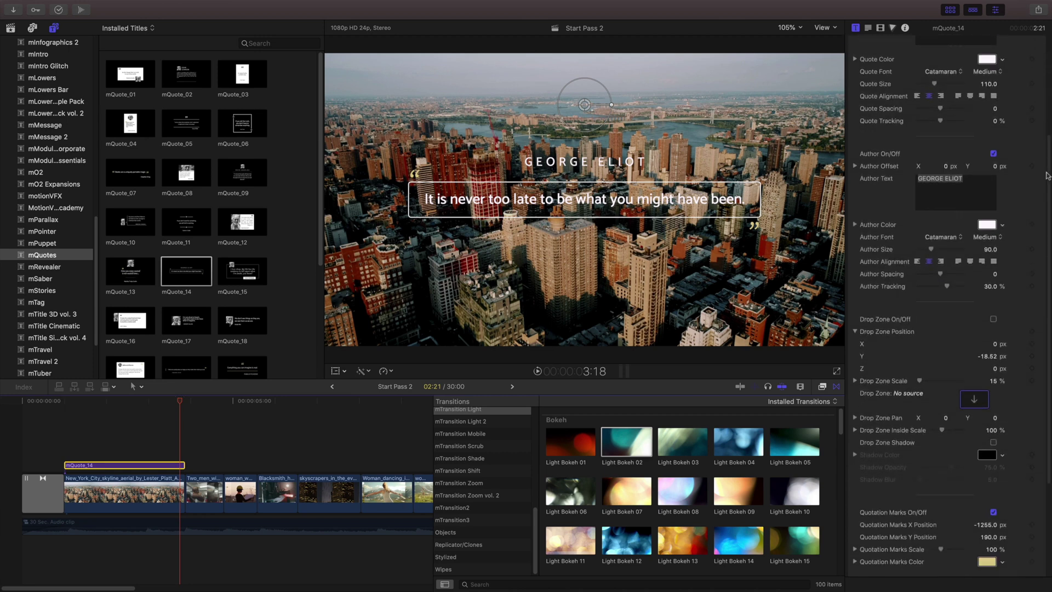
drag(992, 166, 996, 169)
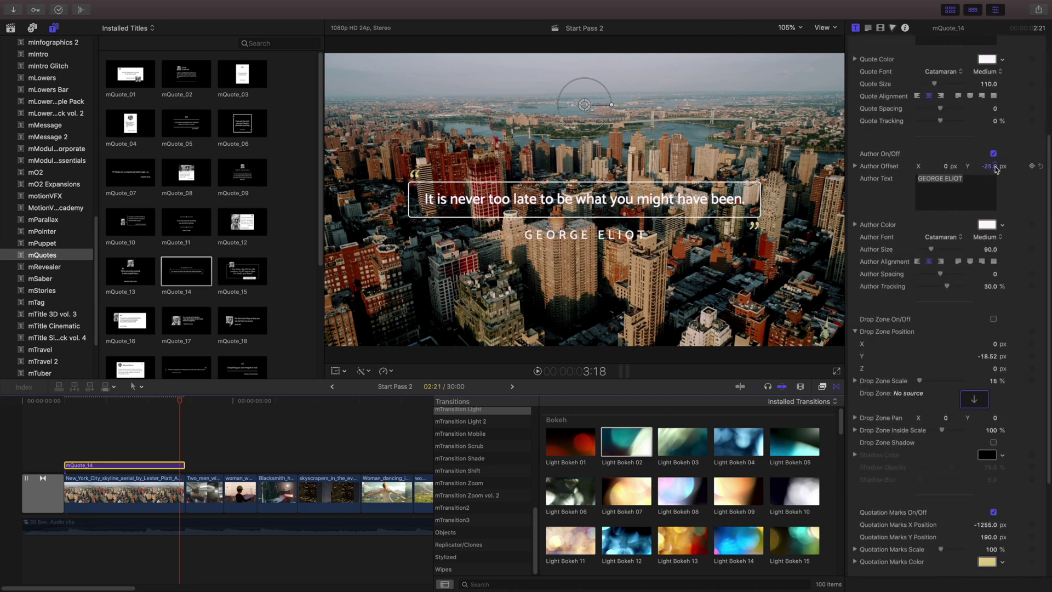
Step: Give the quote's background box a dark grey colour at 90.06% opacity
scroll(1047, 150, down, 5)
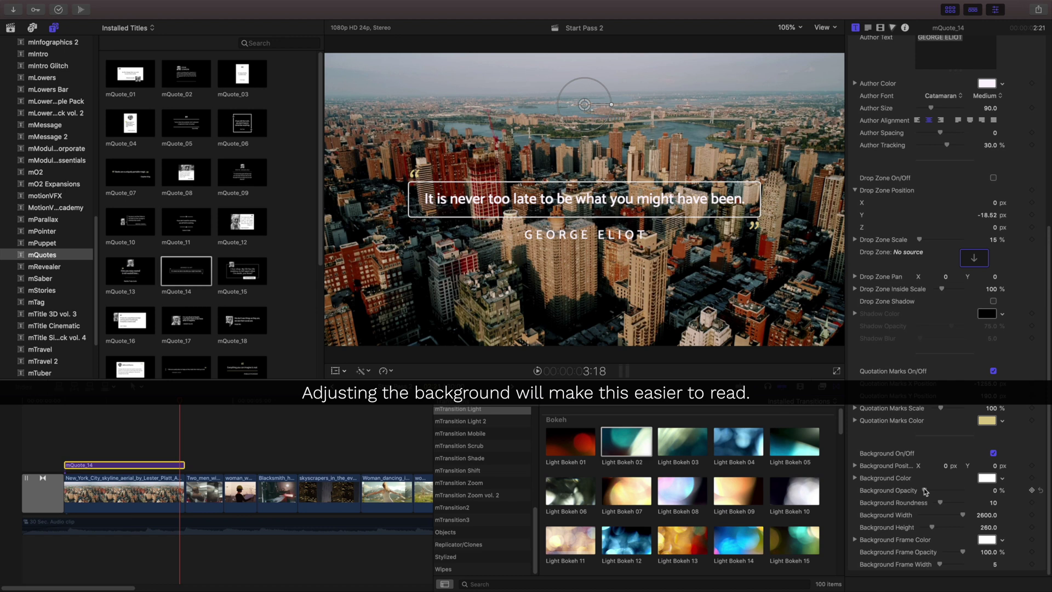
drag(925, 491, 945, 491)
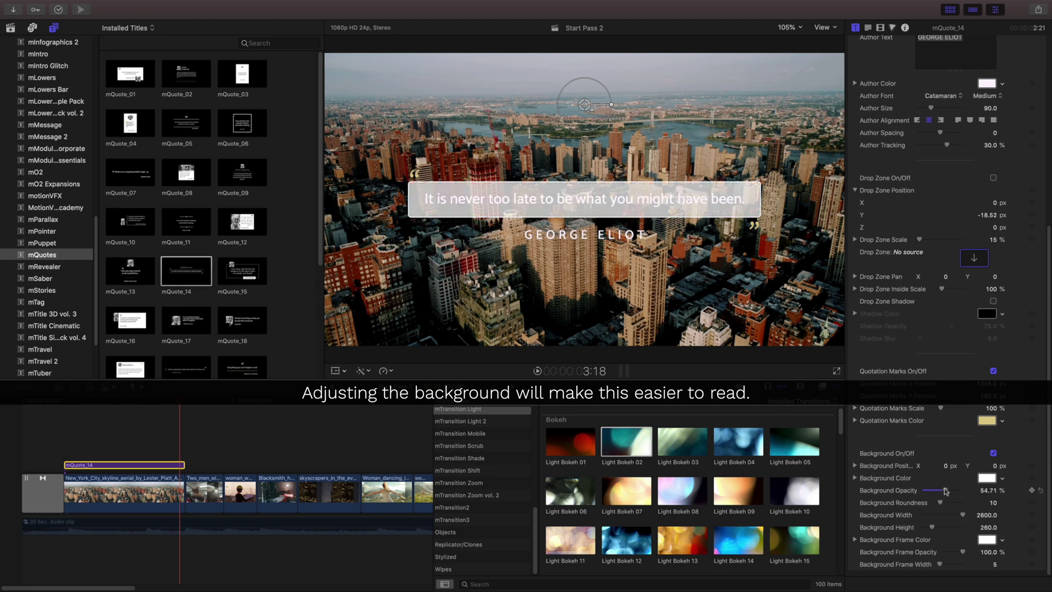
click(986, 479)
drag(480, 470, 511, 470)
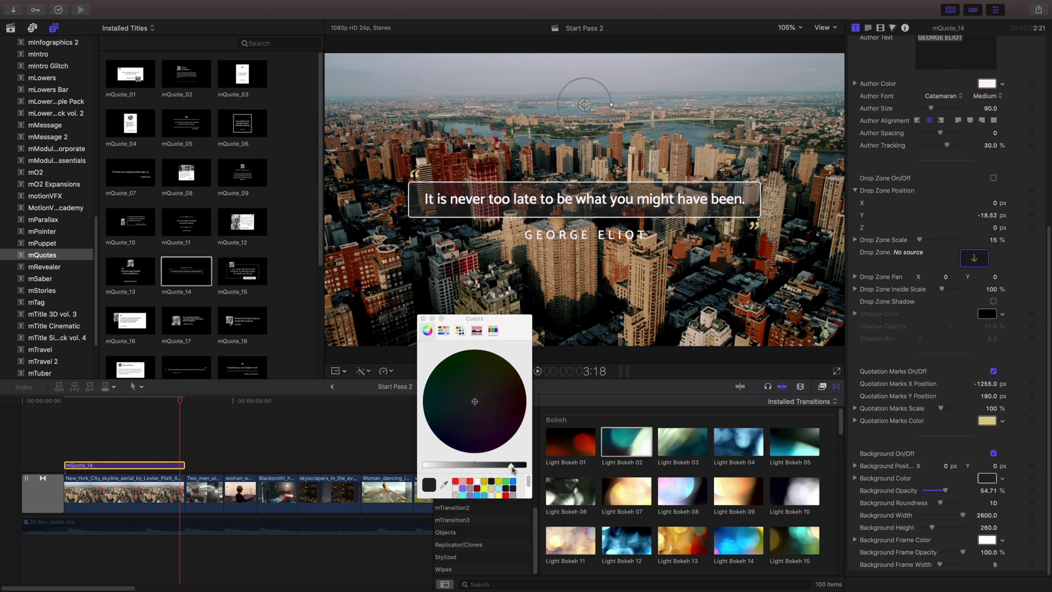
click(422, 319)
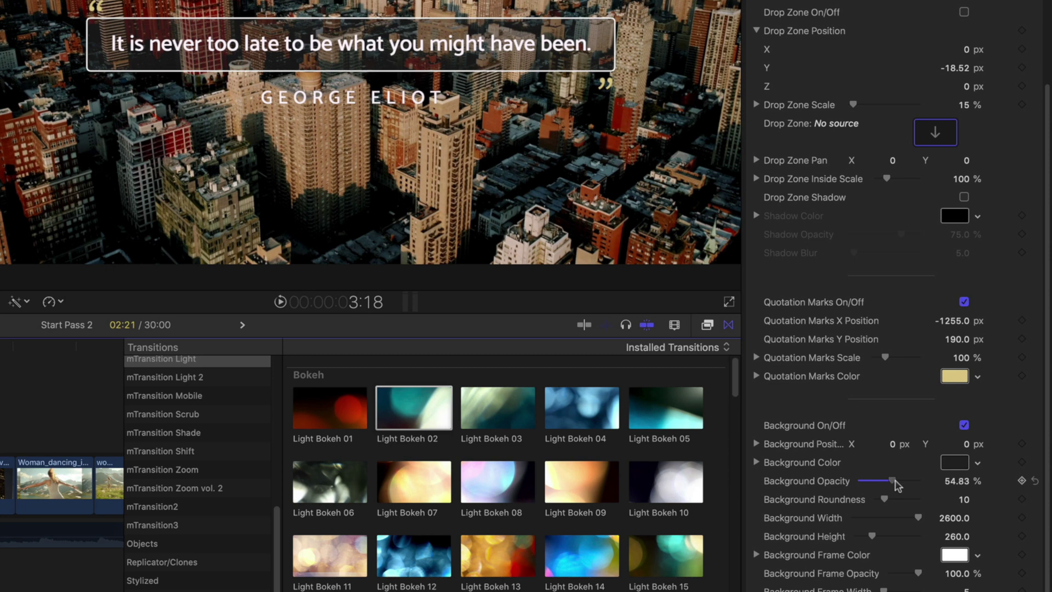
drag(894, 481, 909, 480)
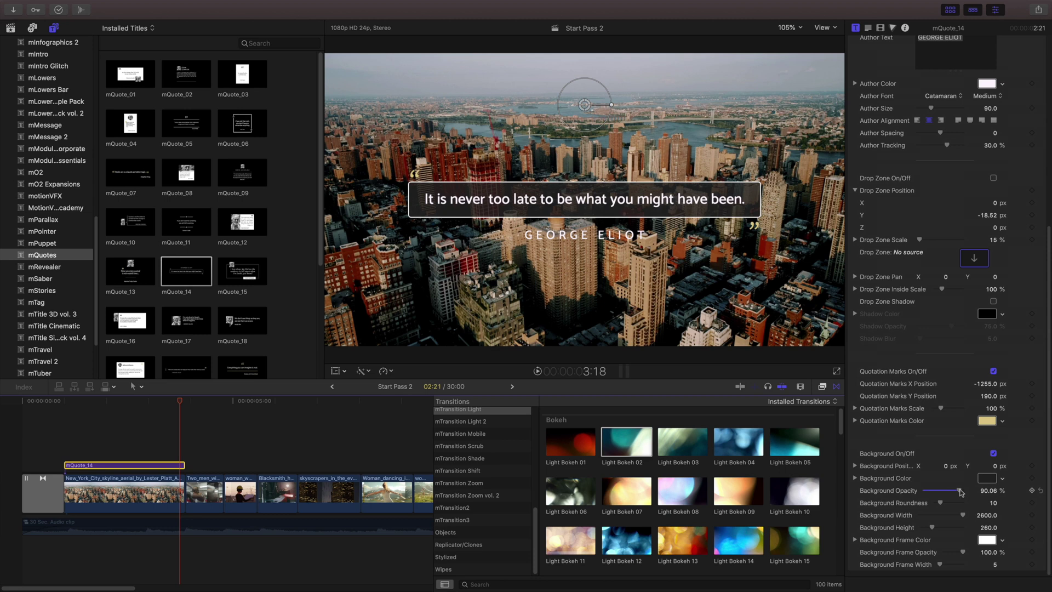
Step: Apply mPrism 02 from the mPrism effects to the New York skyline clip
click(823, 387)
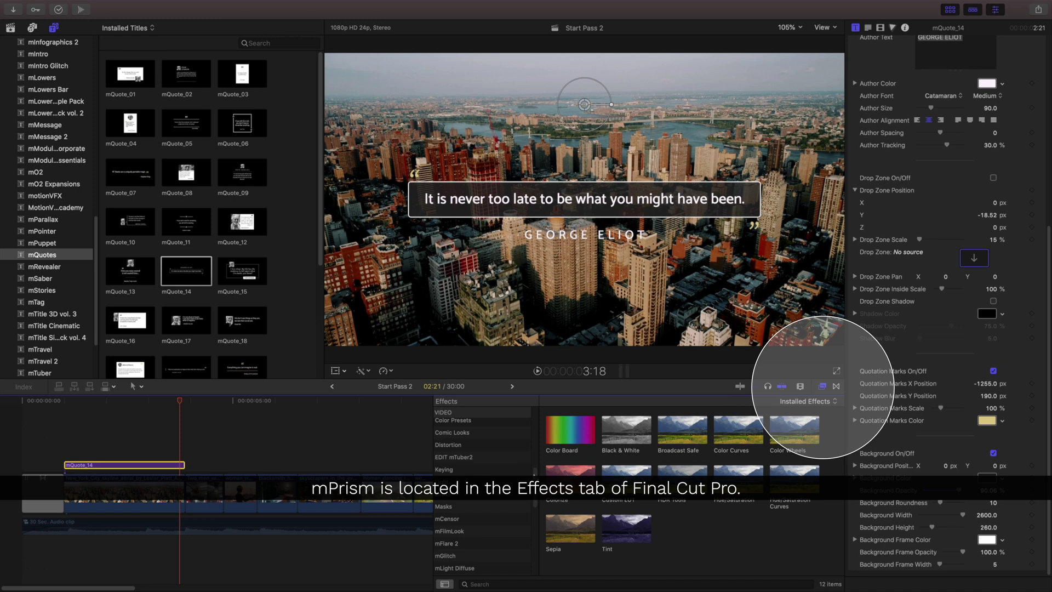
scroll(482, 493, down, 5)
click(454, 479)
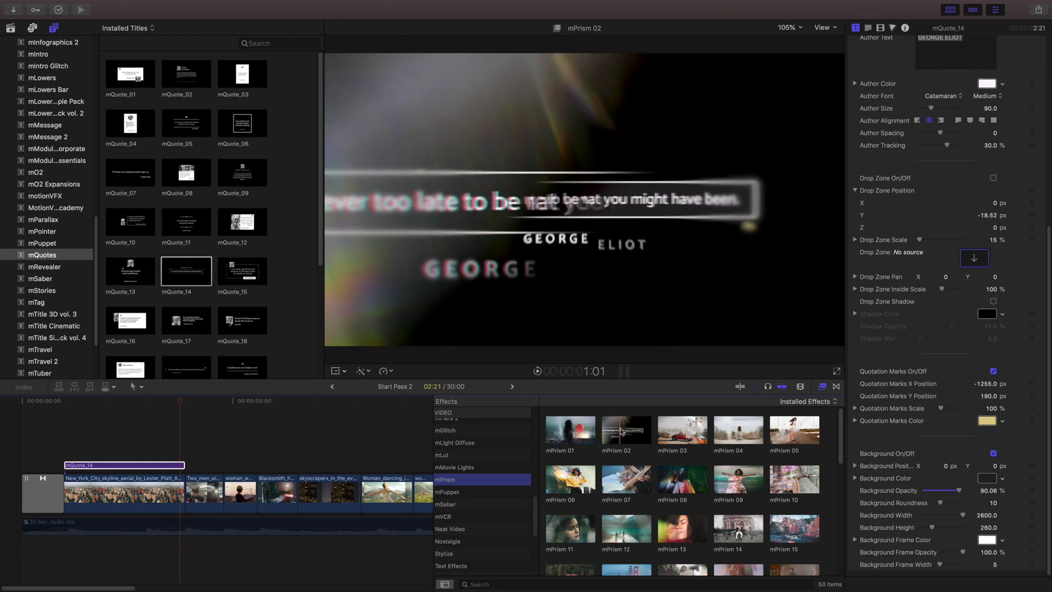
drag(616, 431, 119, 490)
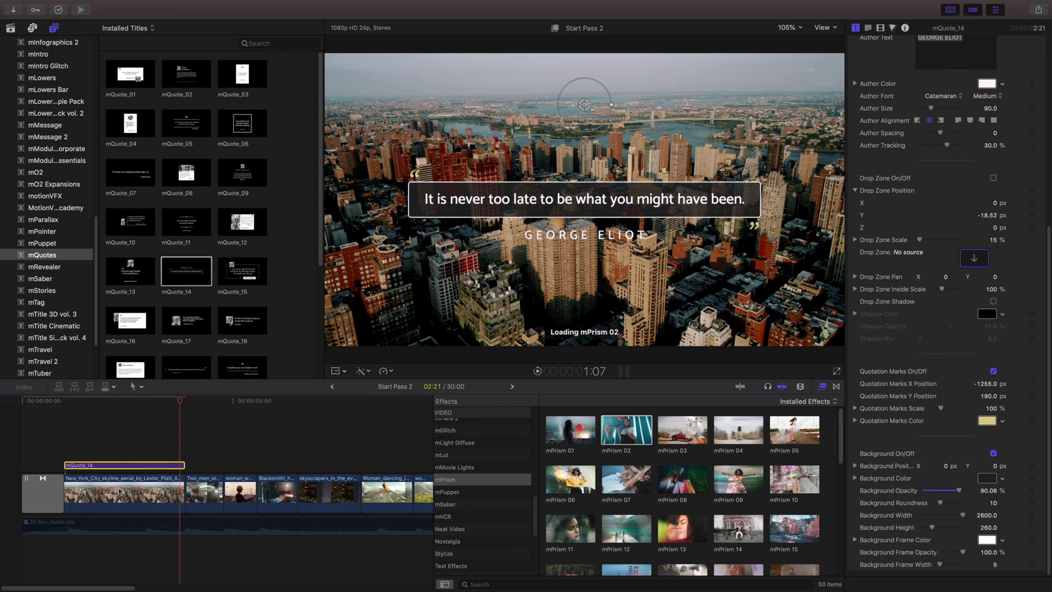
click(154, 479)
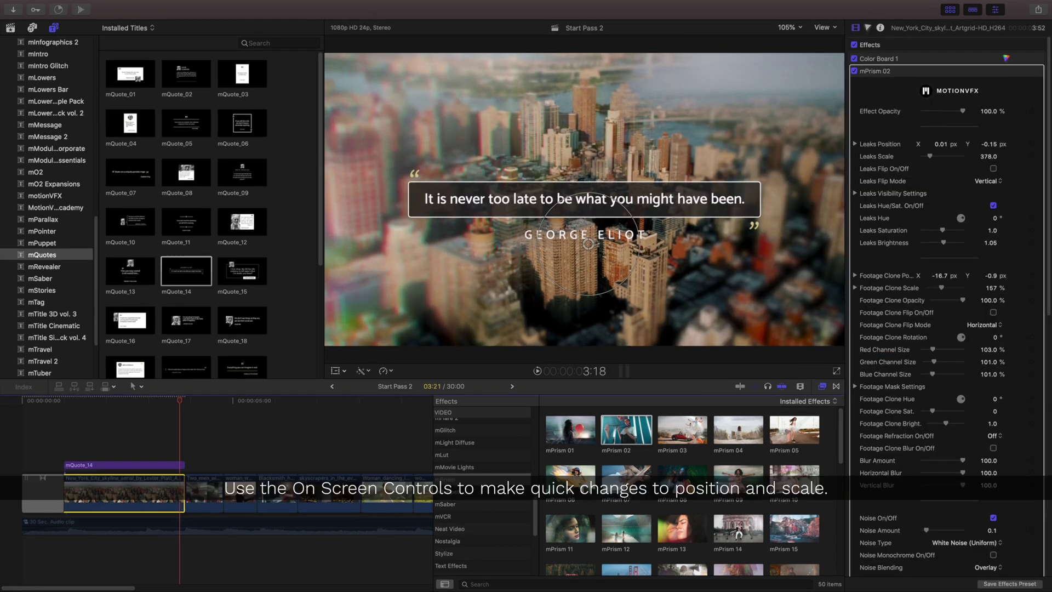
Step: Reposition the light leaks, set Vignette Blur Radius to 0 px, and play from the start
drag(588, 244, 583, 283)
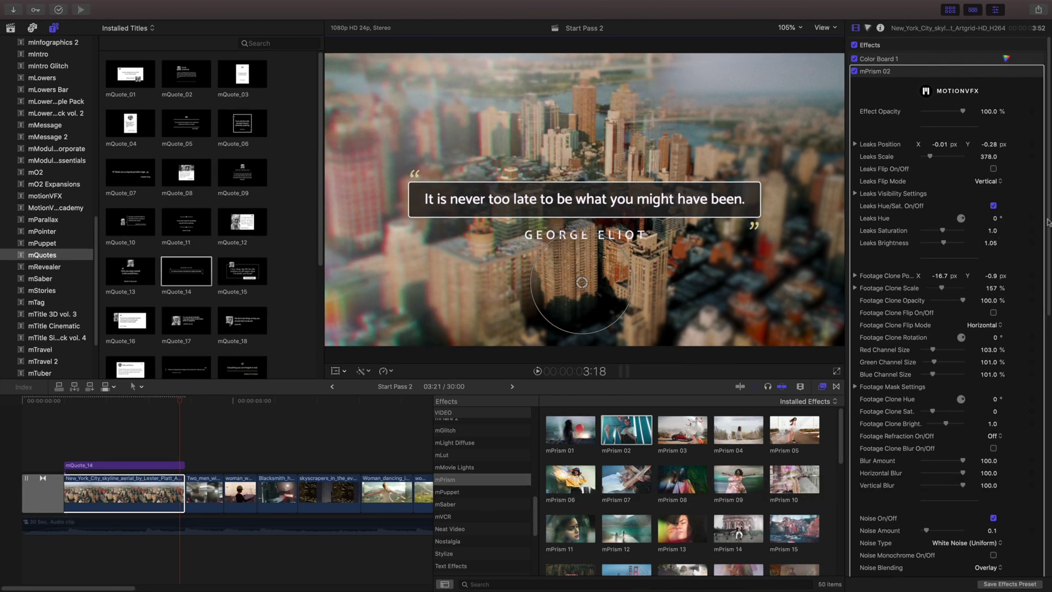
drag(1047, 222, 1045, 386)
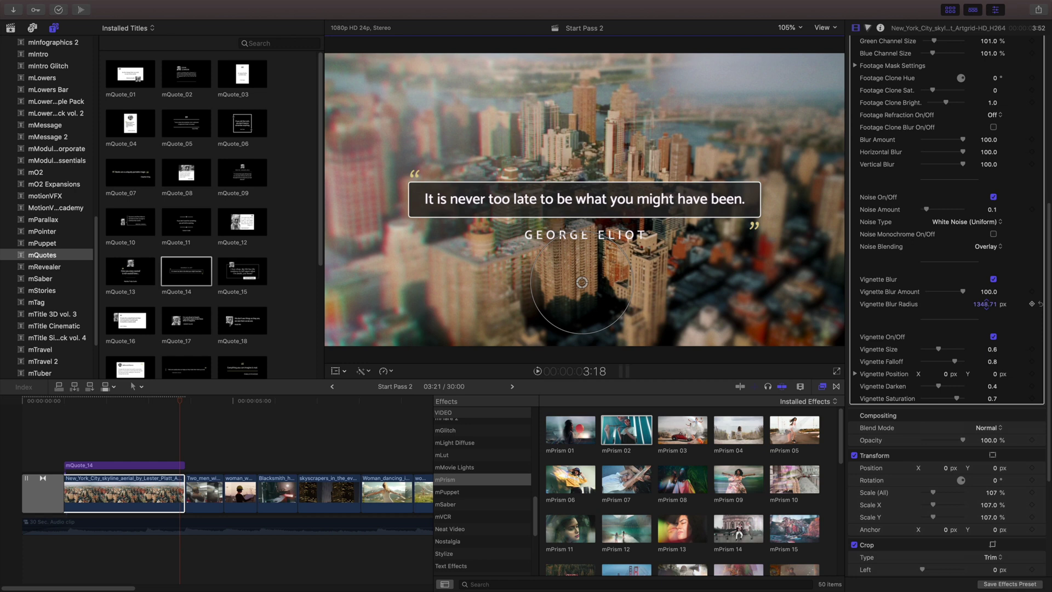
drag(985, 304, 986, 304)
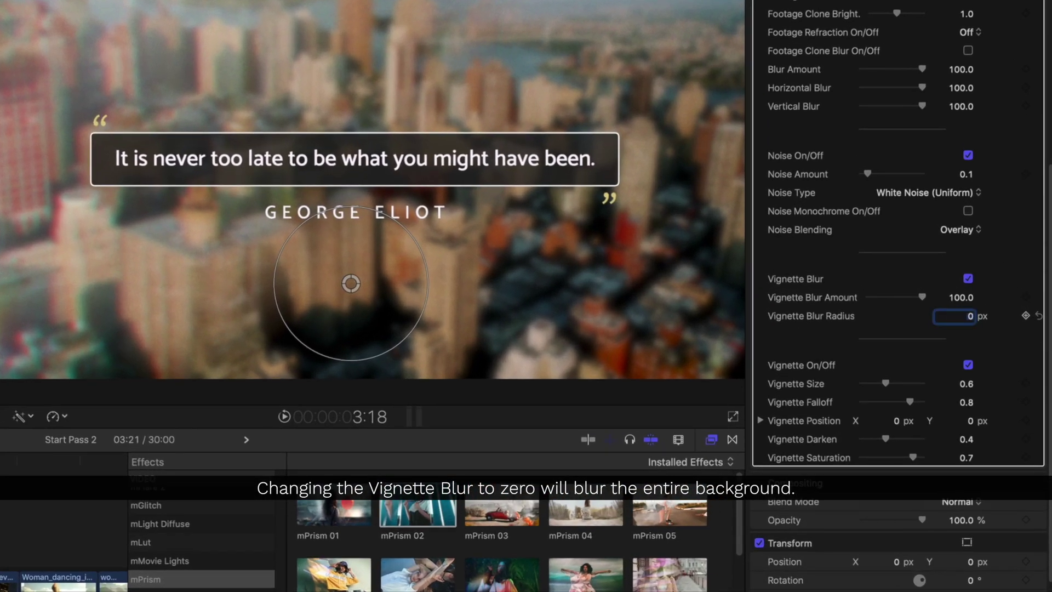
key(Home)
key(space)
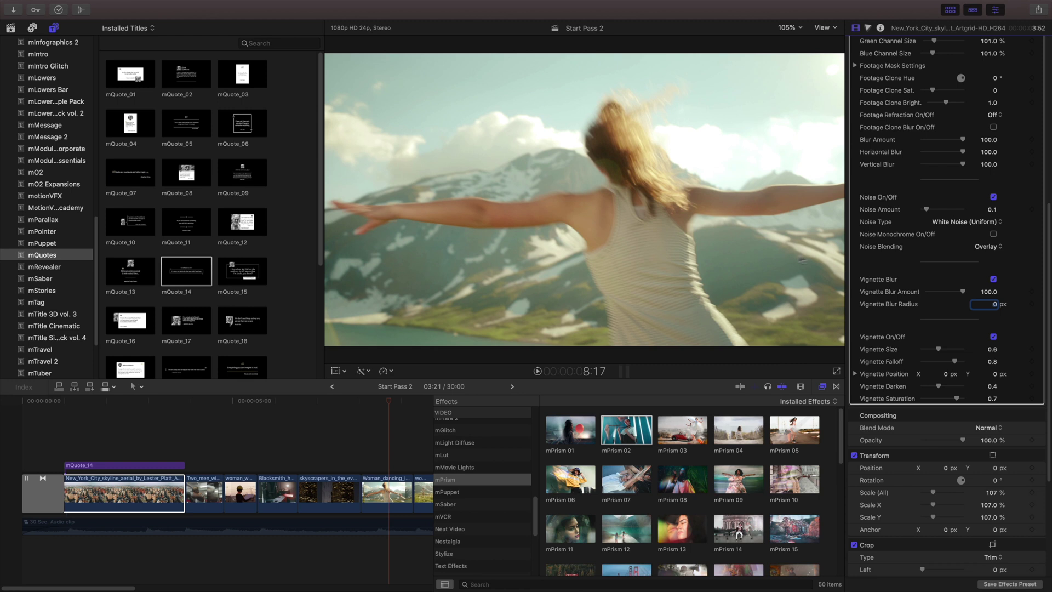
Step: Drag Light Bokeh 07 onto the edit point between the skyscrapers and Woman_dancing clips
click(386, 403)
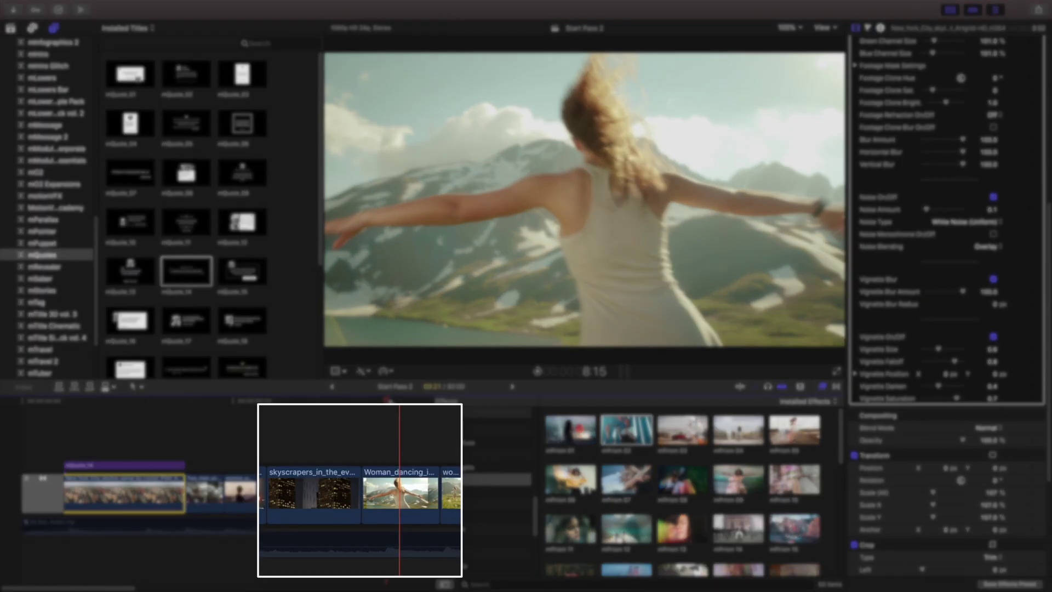
click(352, 401)
click(361, 401)
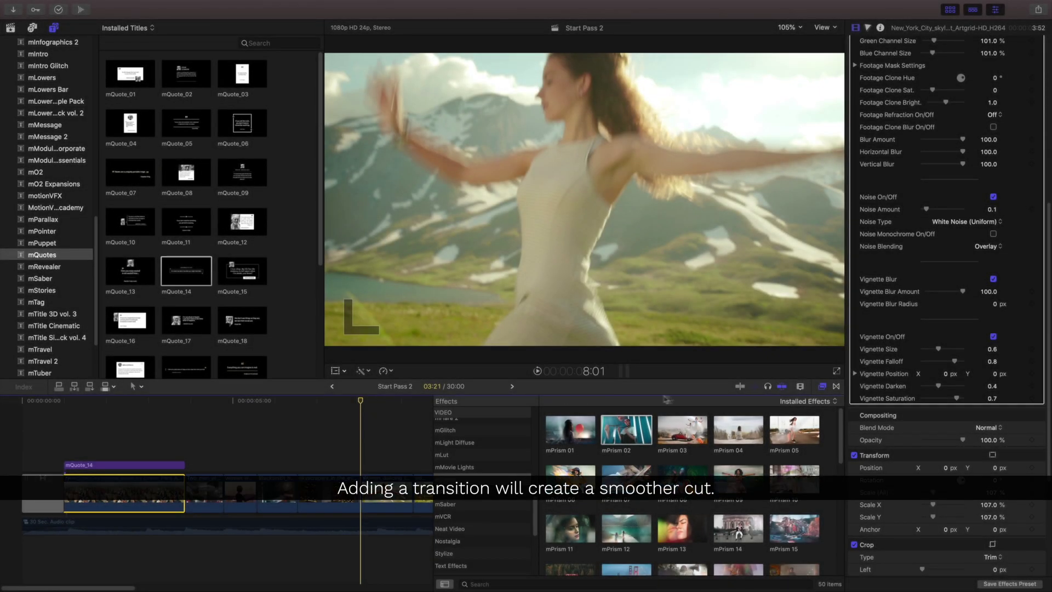
click(835, 386)
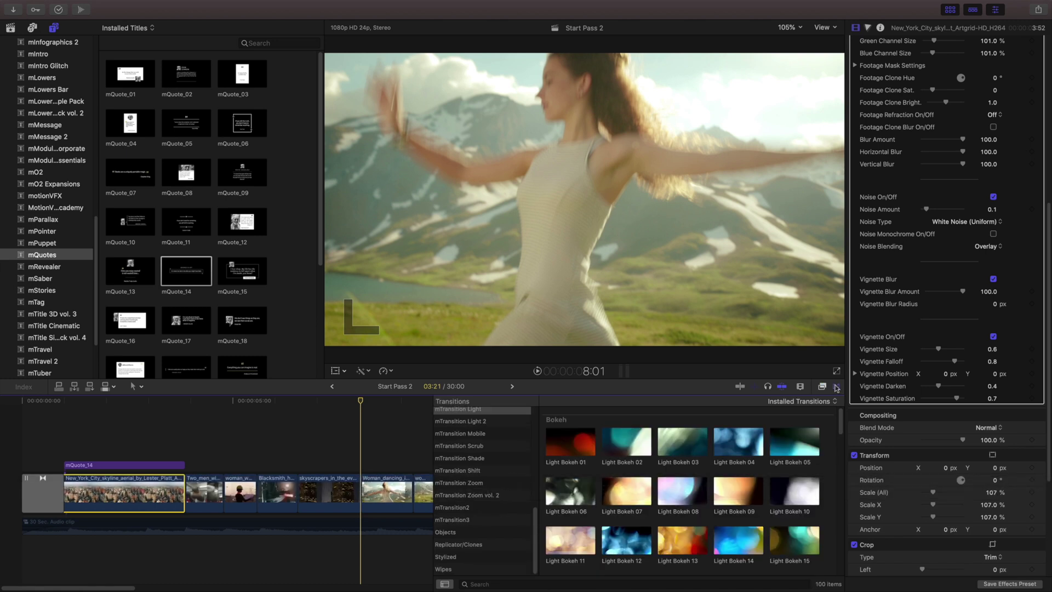
drag(630, 491, 360, 493)
click(337, 400)
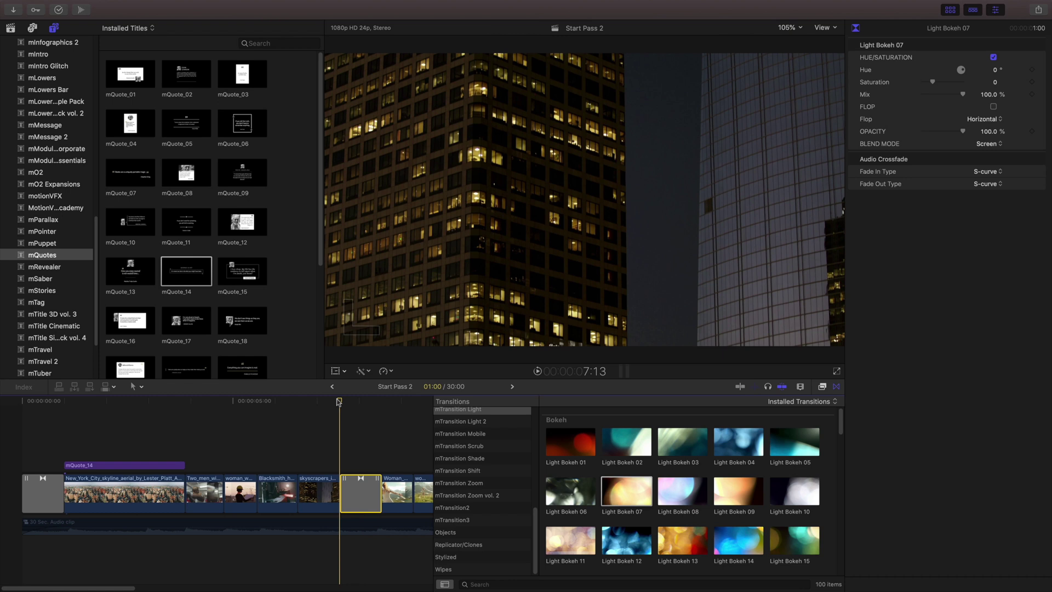
Step: Preview the Light Bokeh 07 transition and enable its Flop option
key(space)
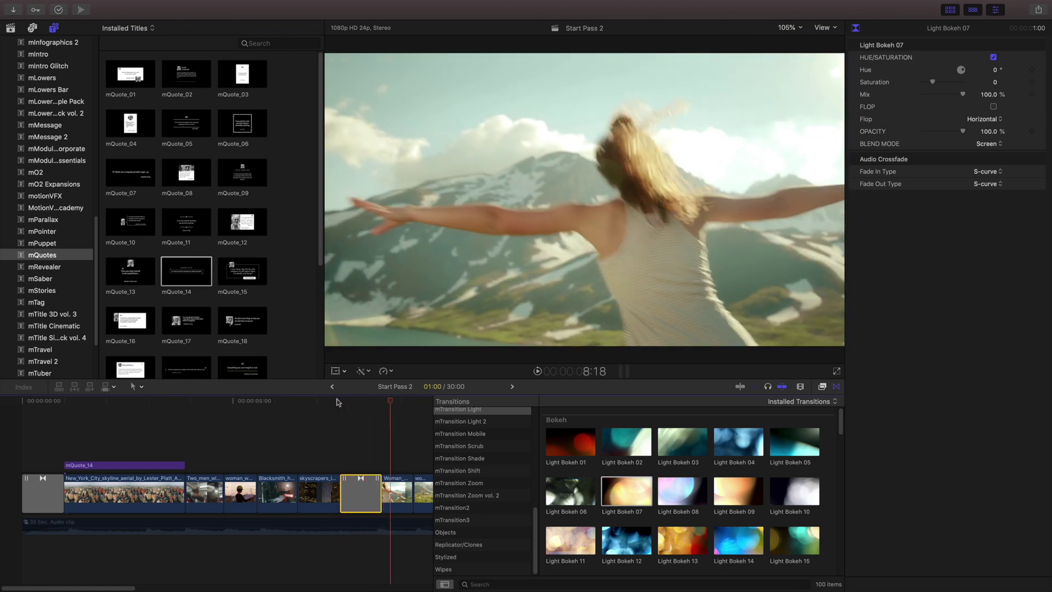
click(339, 402)
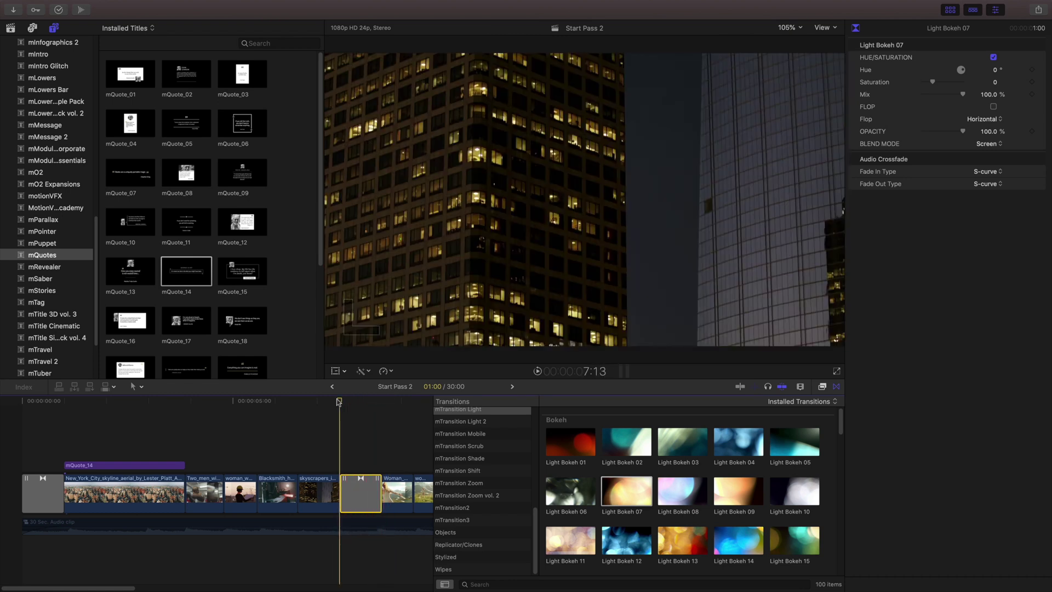
key(space)
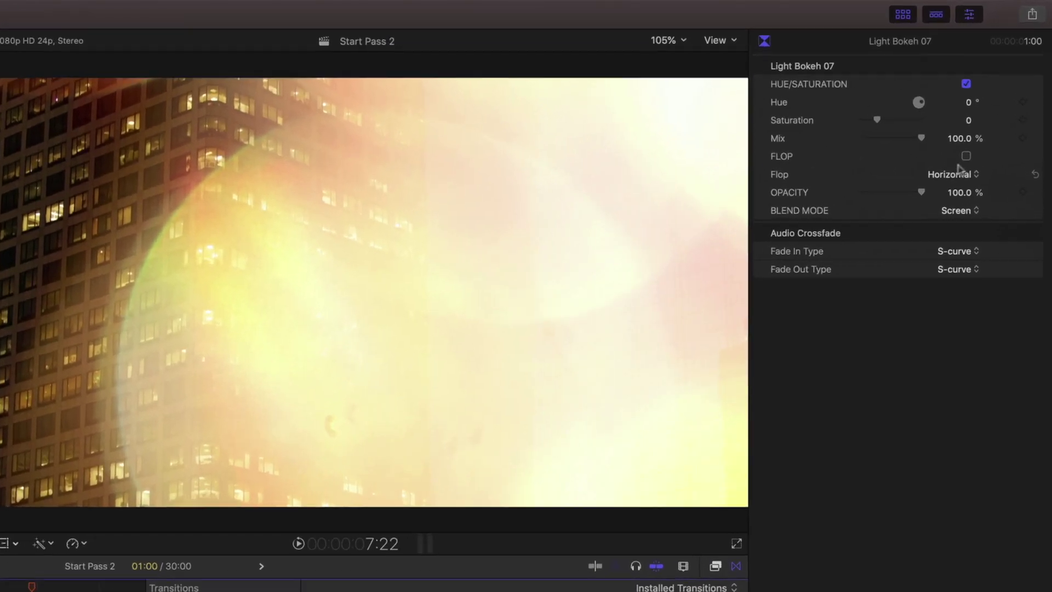
click(966, 156)
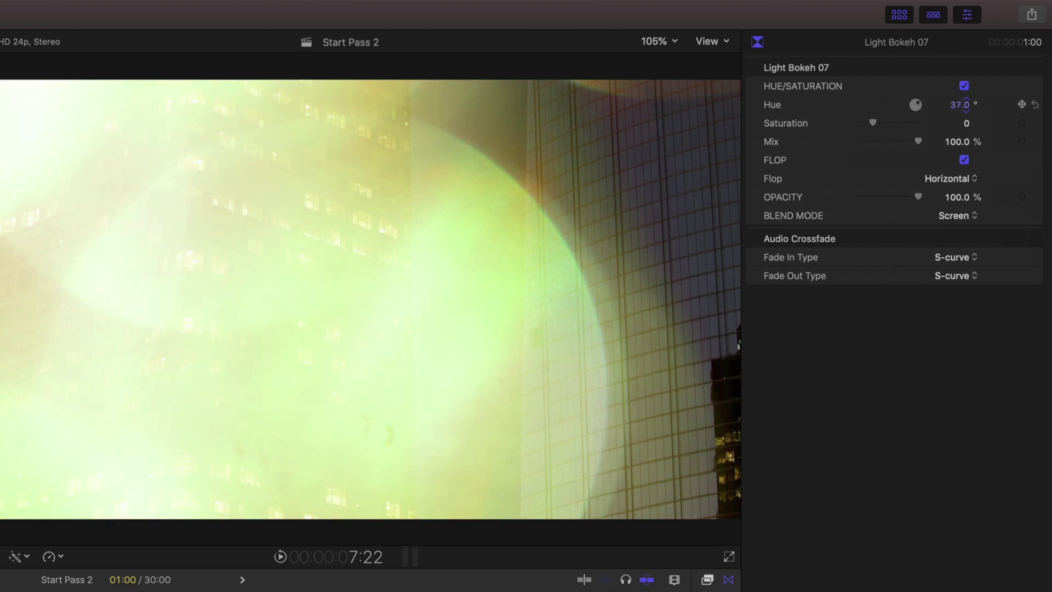
Step: Keyframe the transition's Hue at 0° at its start, animating to 51.0°, and play it back
drag(959, 104, 943, 108)
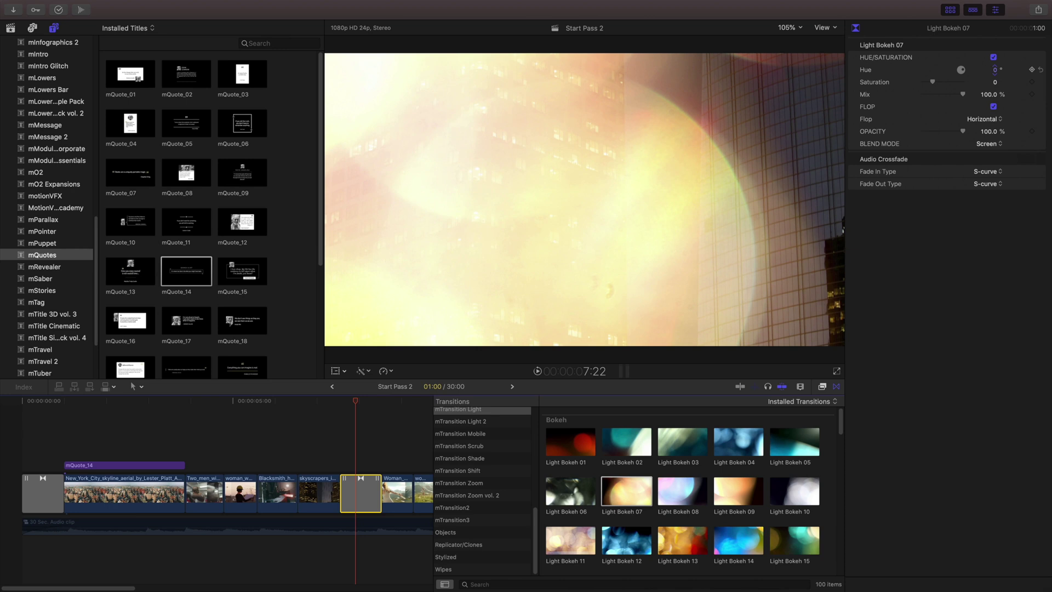
drag(358, 405, 343, 404)
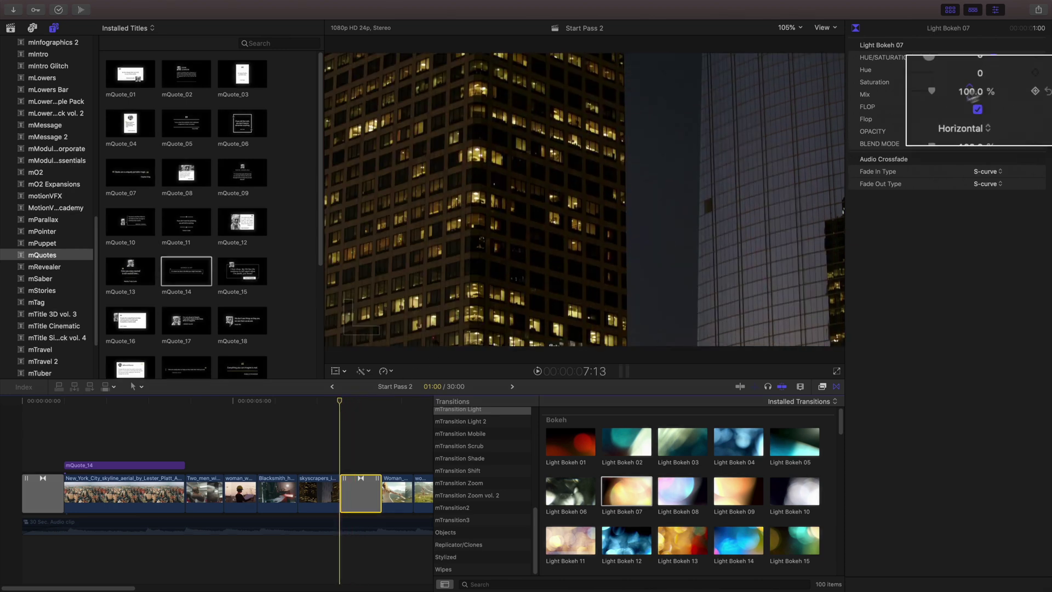
click(1036, 55)
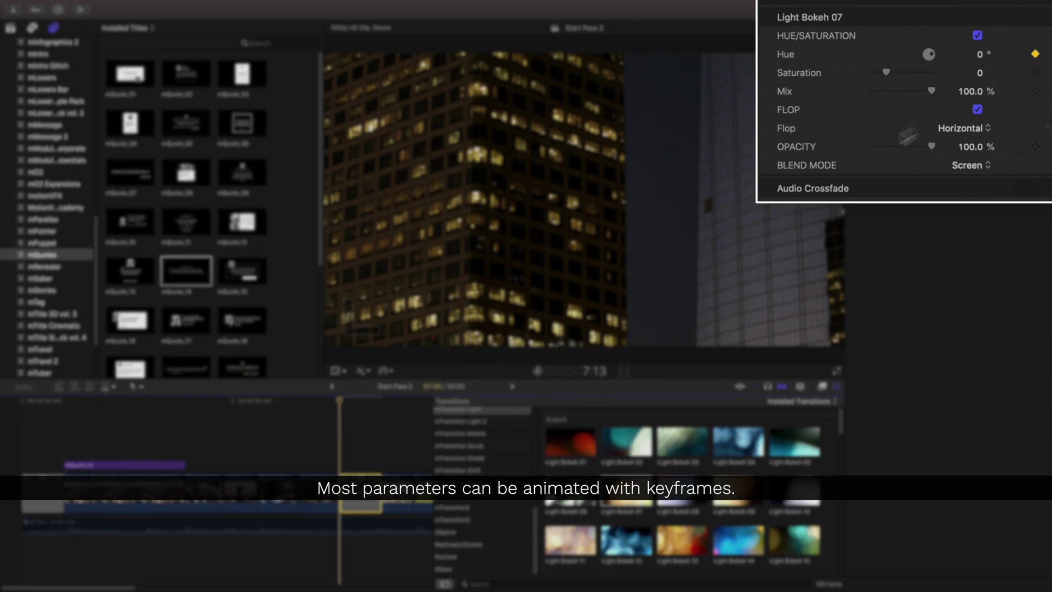
drag(339, 402, 367, 404)
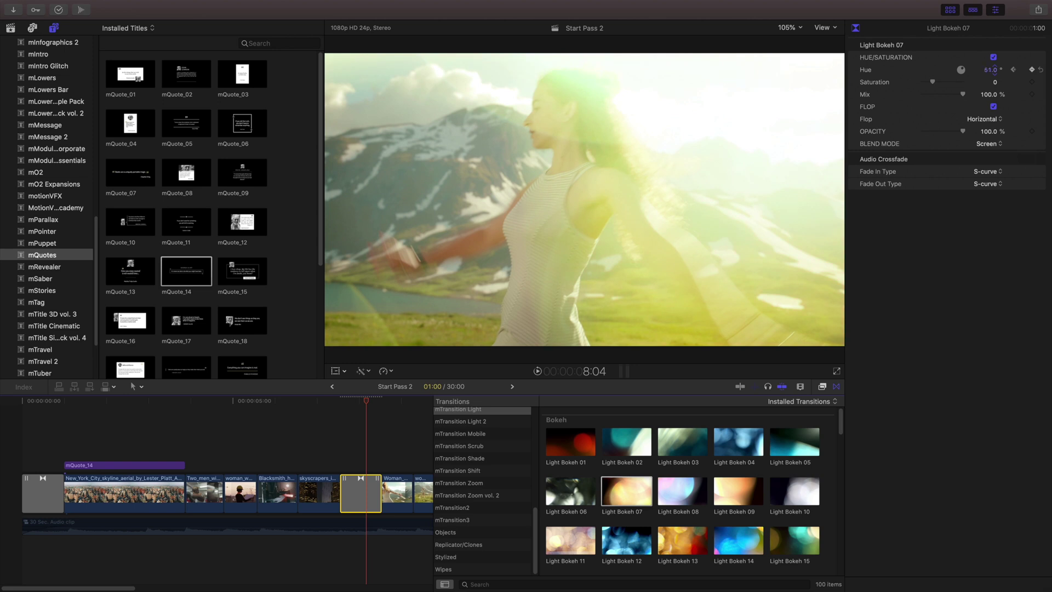
click(339, 401)
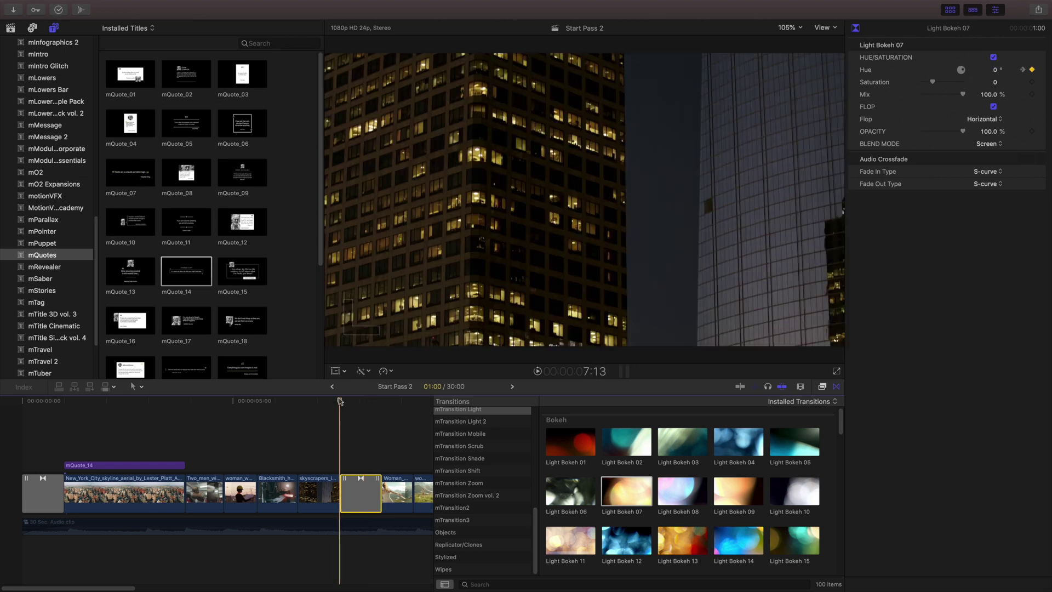
key(space)
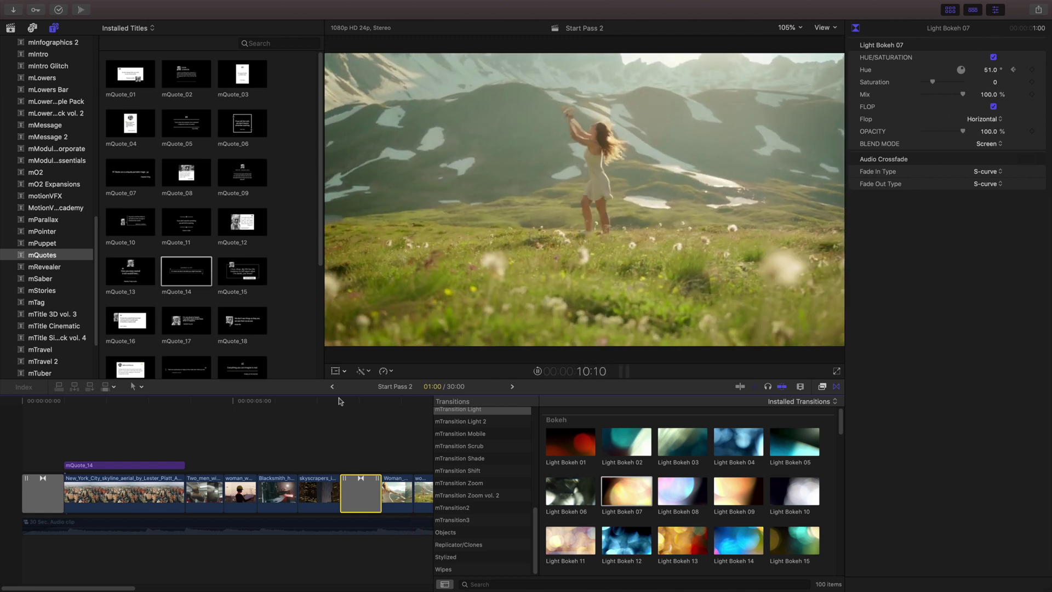
drag(216, 404, 130, 411)
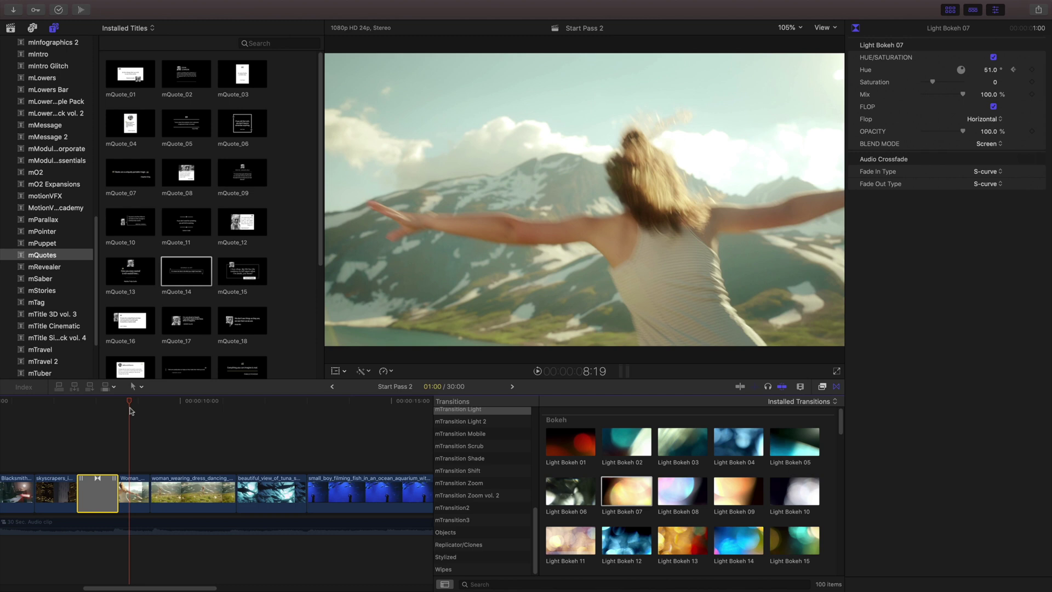
Step: Drag mPrism 11 from the mPrism effects onto the Woman_dancing clip and briefly preview it
click(133, 488)
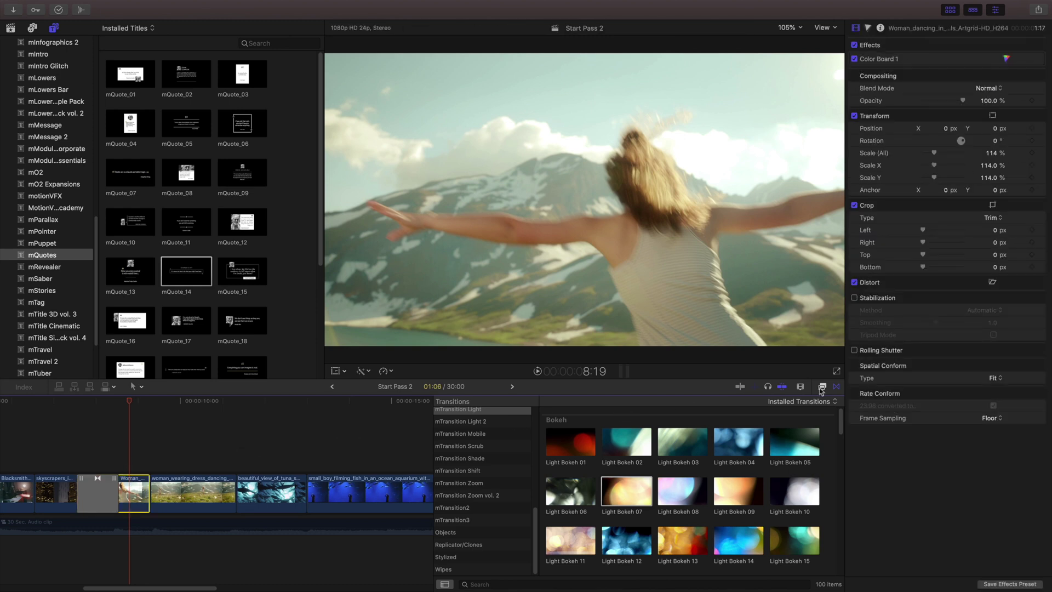
click(822, 386)
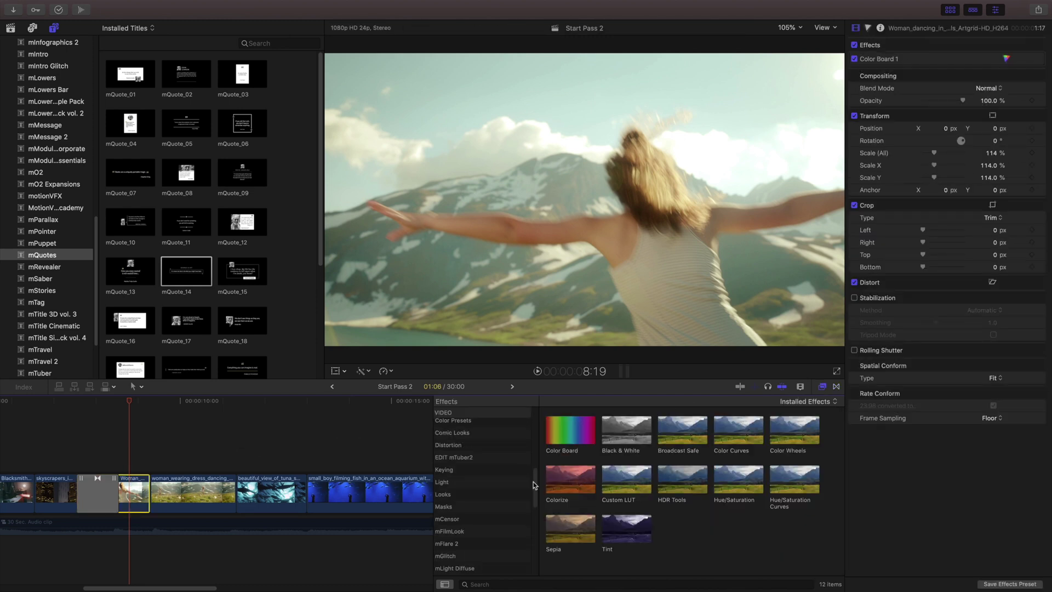
scroll(499, 489, down, 5)
click(500, 484)
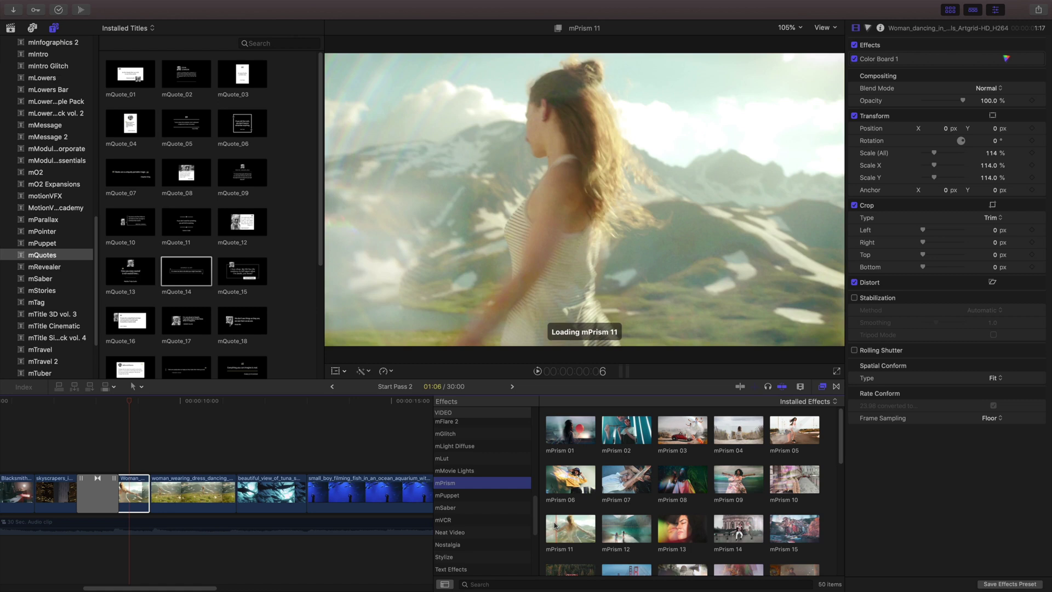
drag(571, 528, 131, 488)
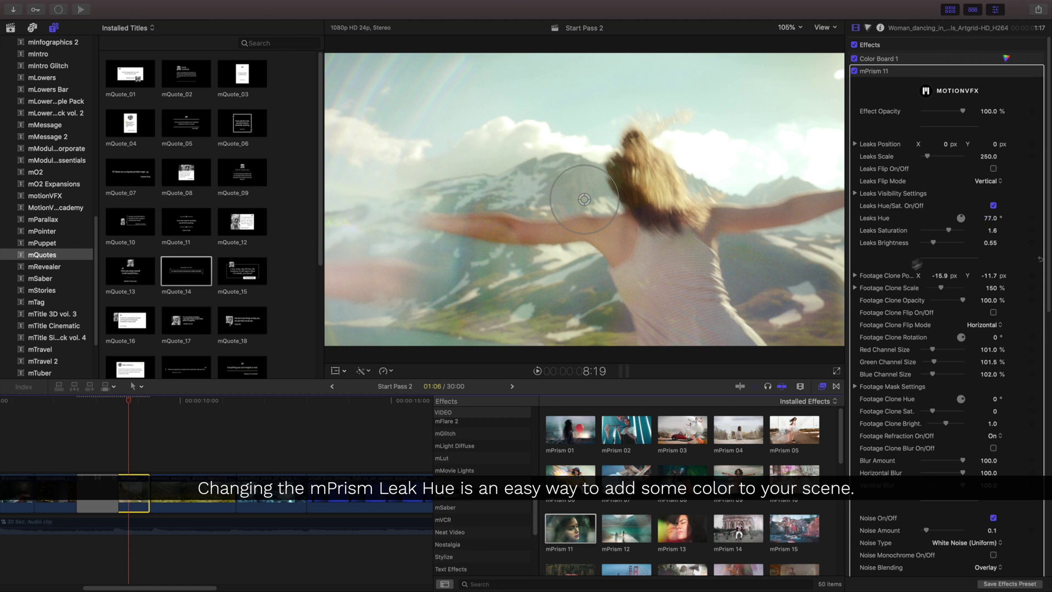
key(space)
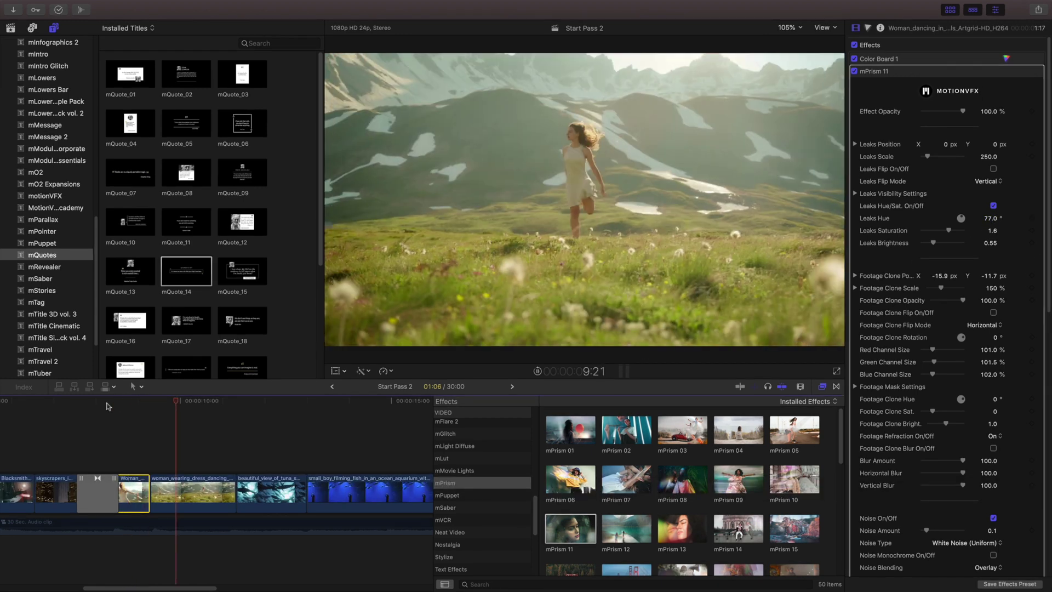
key(space)
Step: Apply mPrism 17 to the woman_wearing_dress clip and enlarge its on-screen leak circle
click(175, 488)
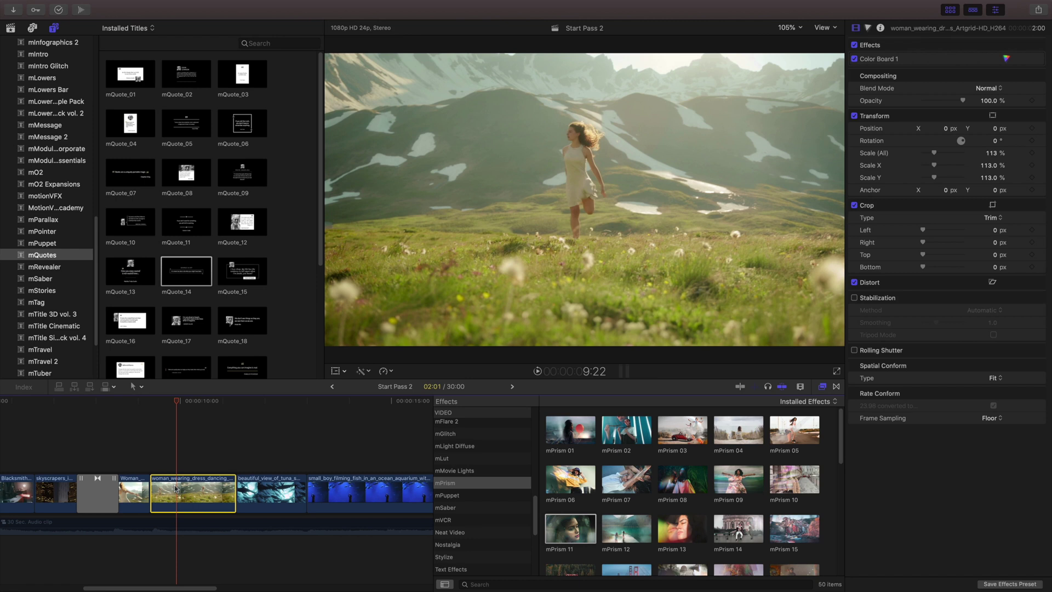
drag(841, 441, 840, 469)
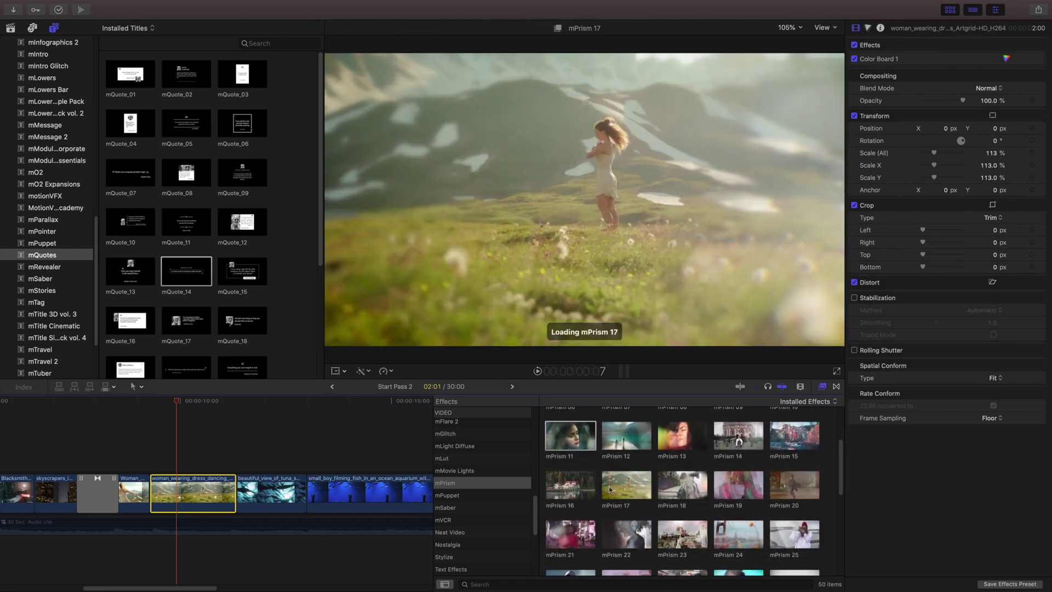
drag(639, 489, 189, 489)
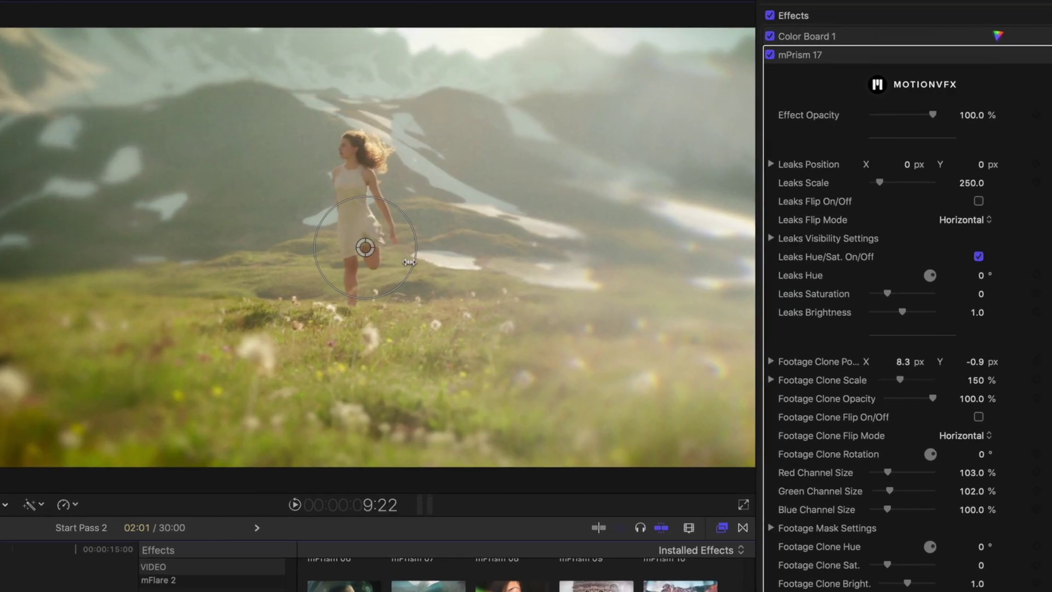
drag(410, 261, 377, 241)
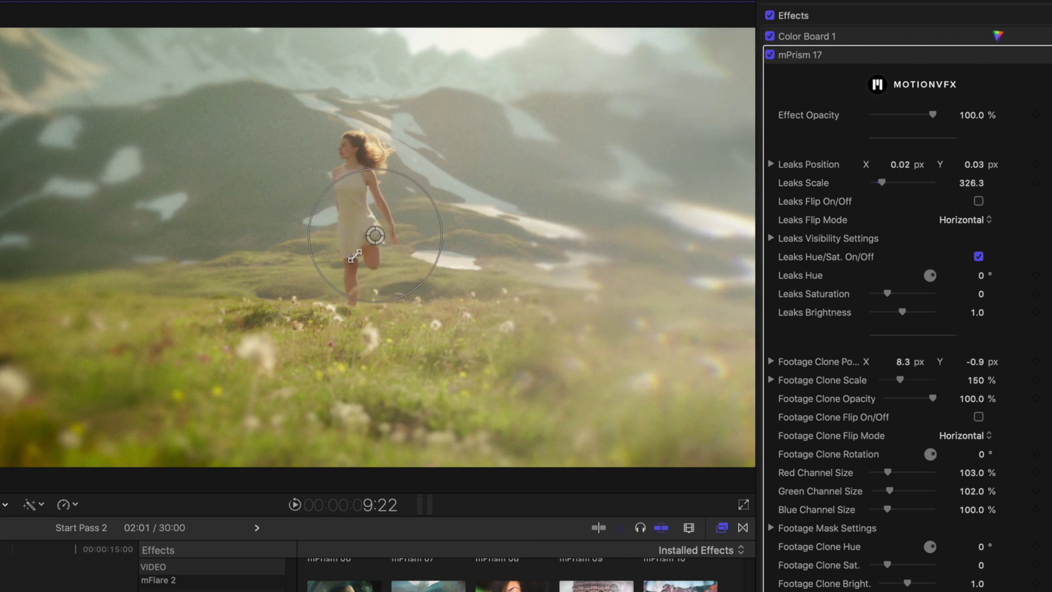
Step: Set Leaks Hue to 110°, Saturation 1.75 and Brightness 1.12, then preview
drag(981, 275, 980, 262)
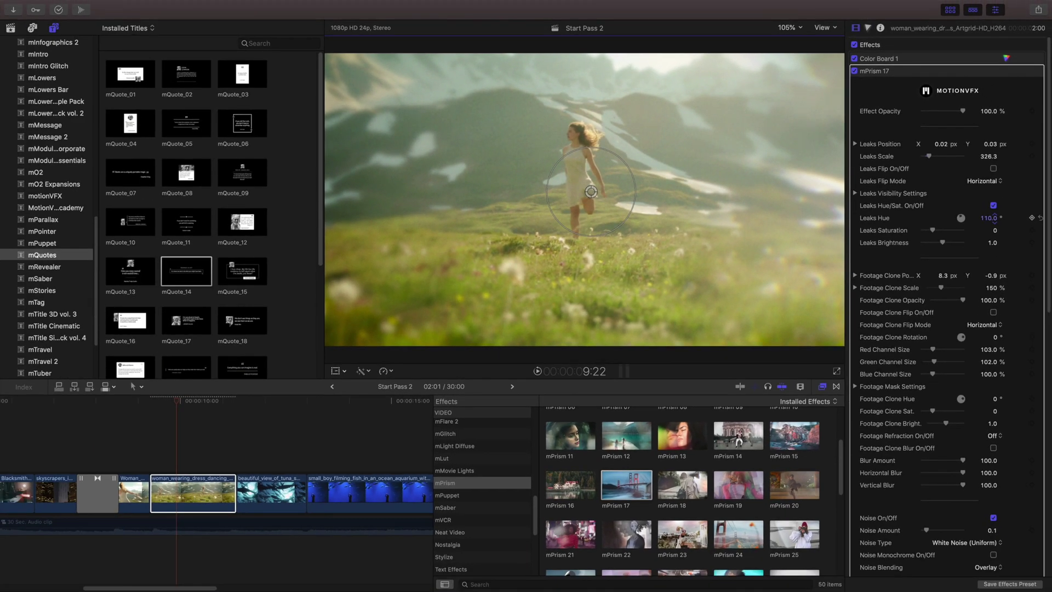
drag(993, 218, 994, 219)
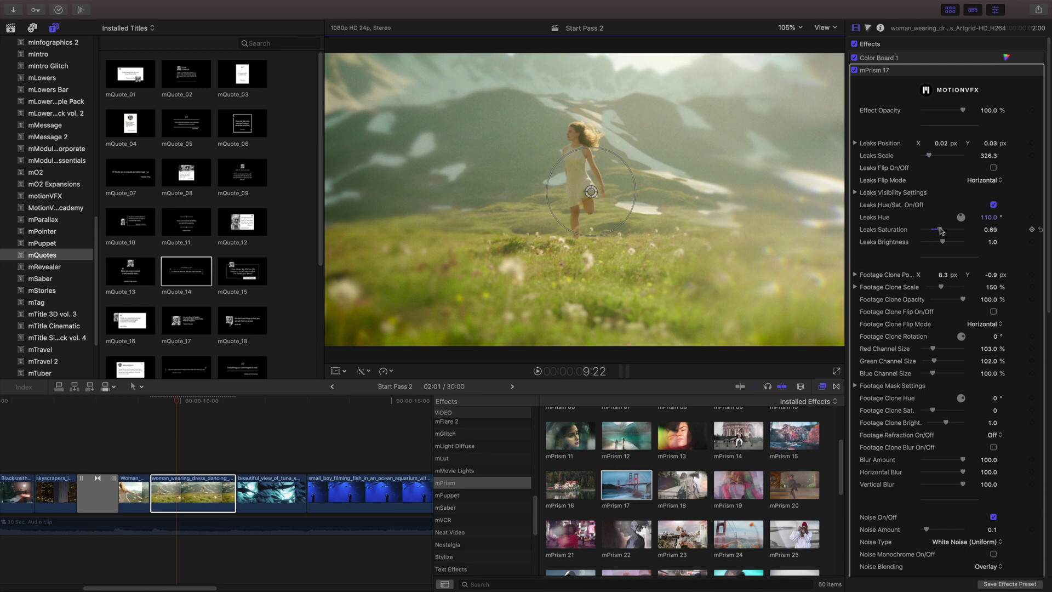
mouse_move(932, 230)
mouse_down()
mouse_move(950, 229)
mouse_move(944, 242)
mouse_up()
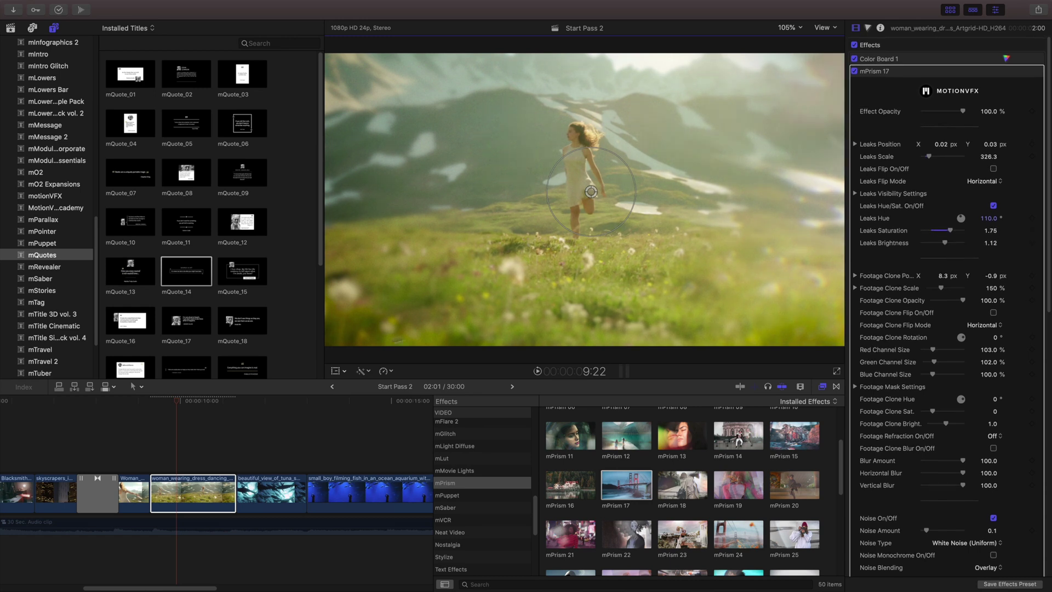
click(74, 400)
key(space)
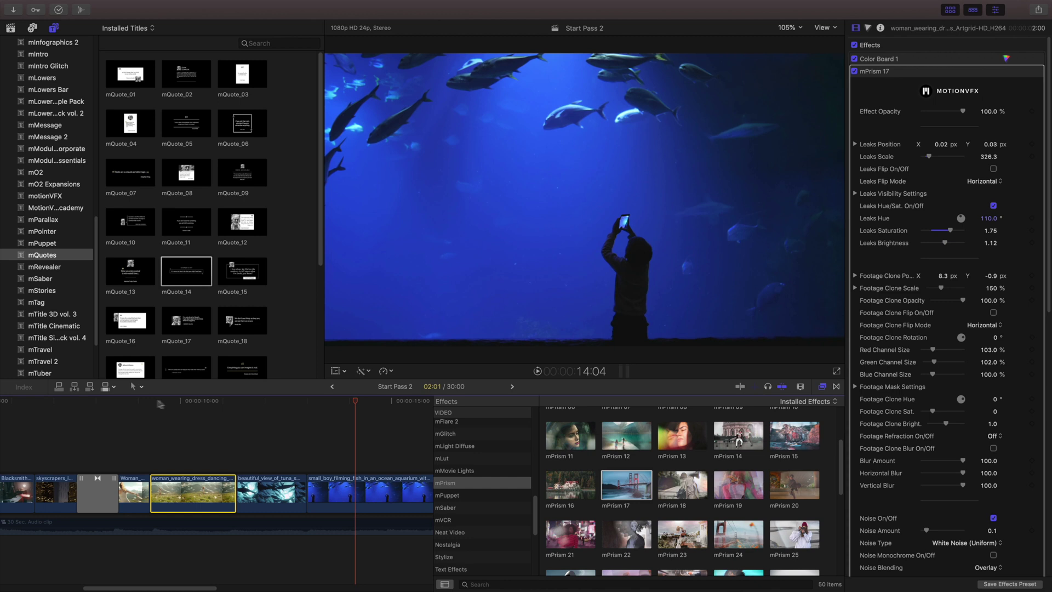
Step: Show all video effects and search for 'flippe' to find the Flipped effect
drag(250, 403, 284, 411)
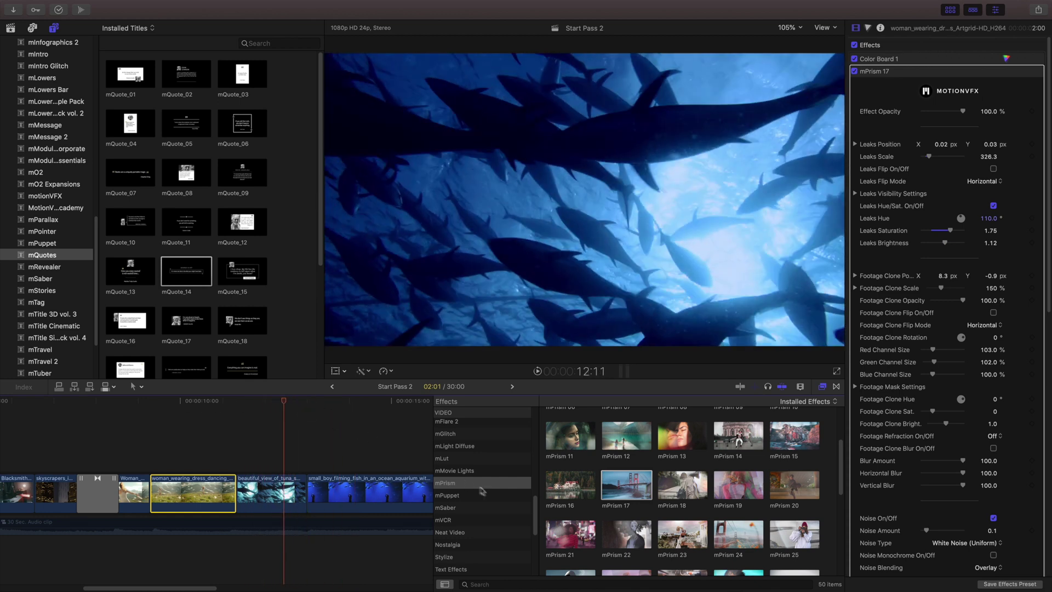
drag(536, 512, 532, 416)
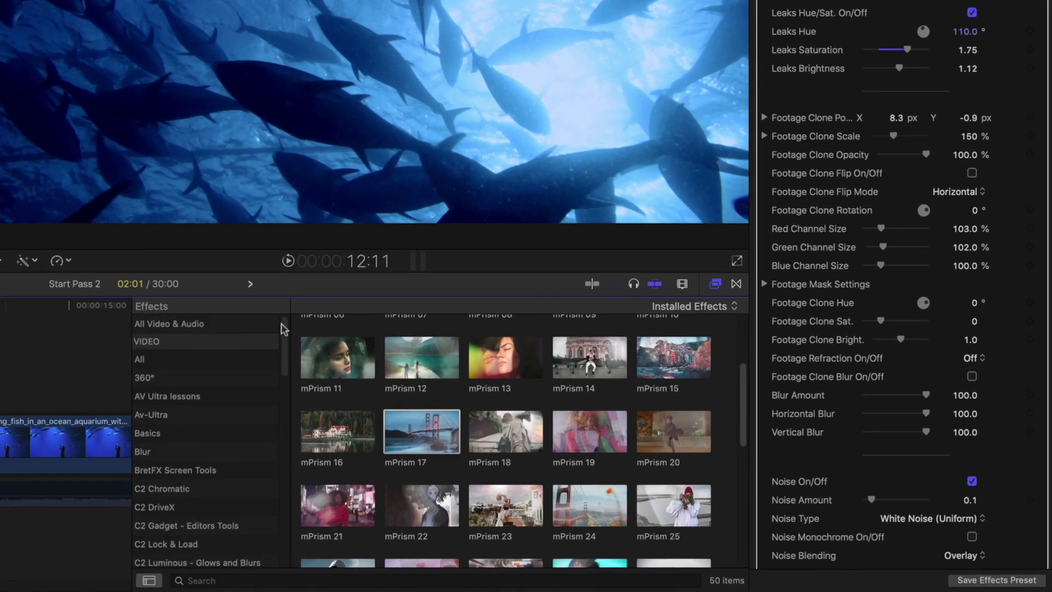
click(224, 359)
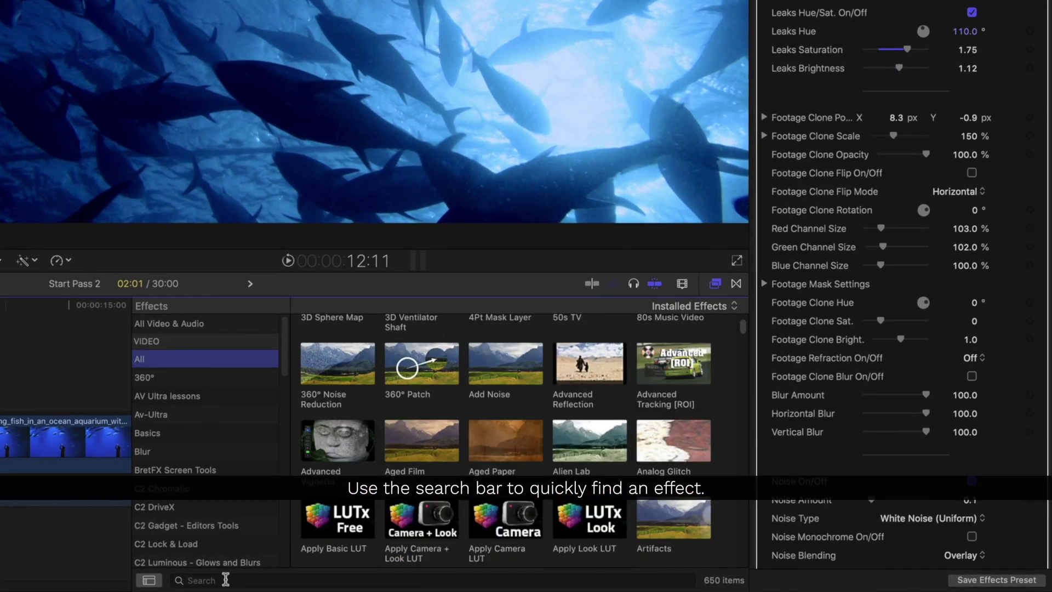
click(226, 580)
text(flipped)
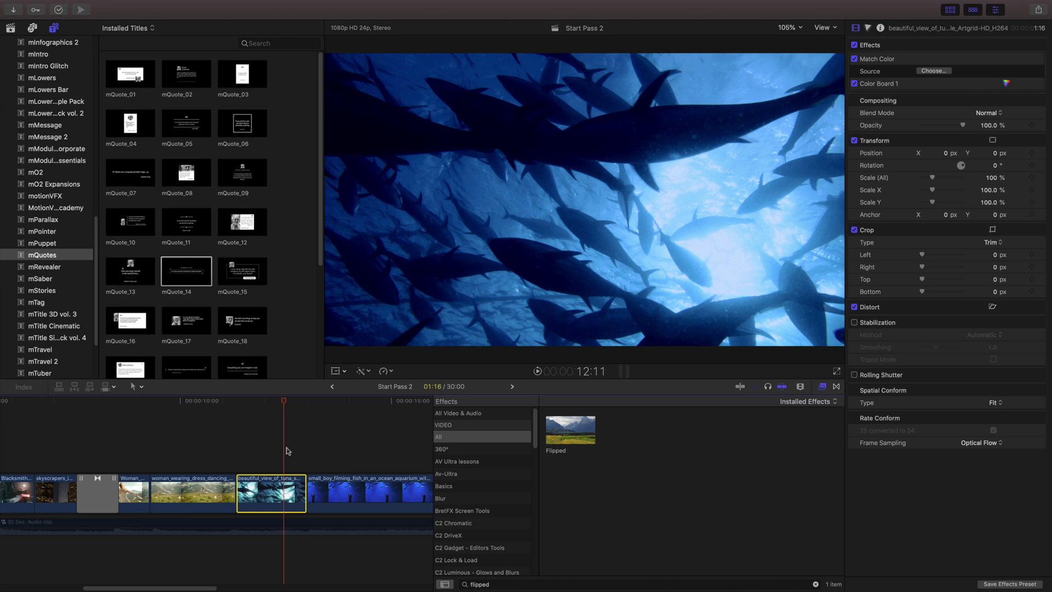
Step: Apply Flipped to both the tuna and boy-at-aquarium clips, then select the boy clip
drag(286, 450, 322, 482)
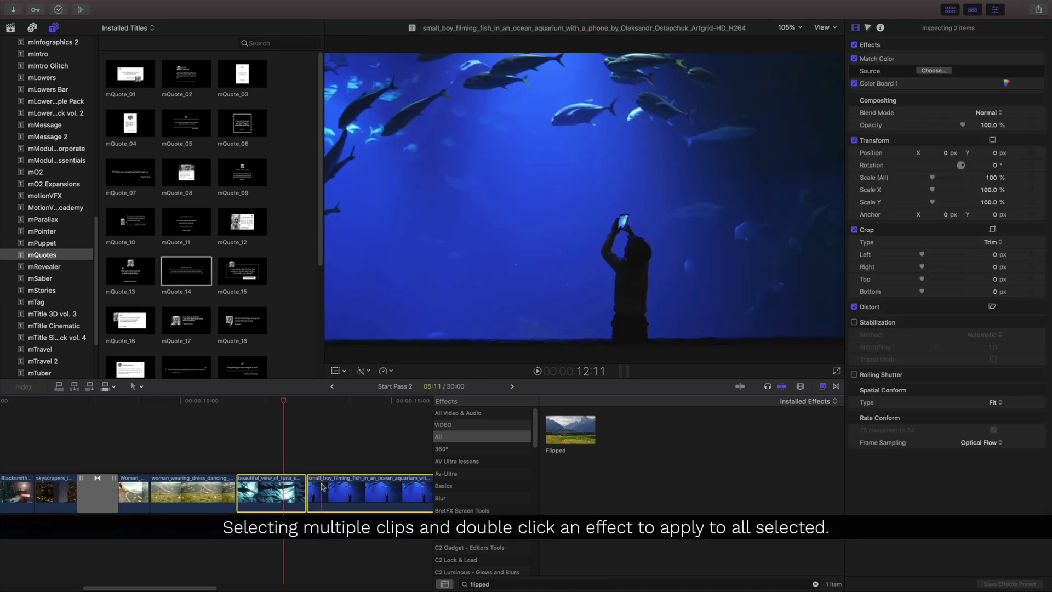
double_click(566, 436)
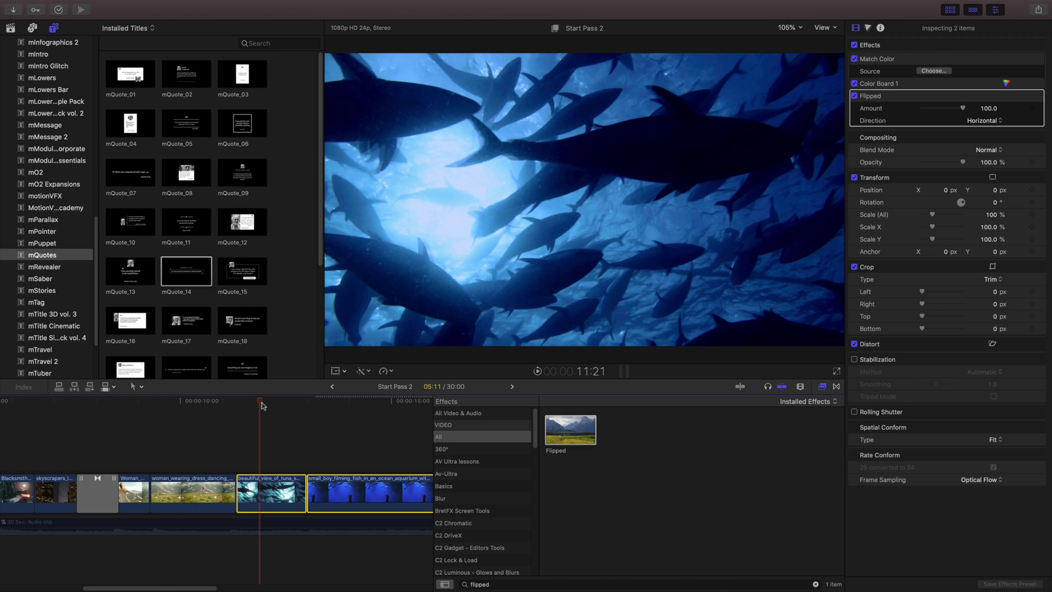
click(321, 403)
drag(322, 404, 351, 420)
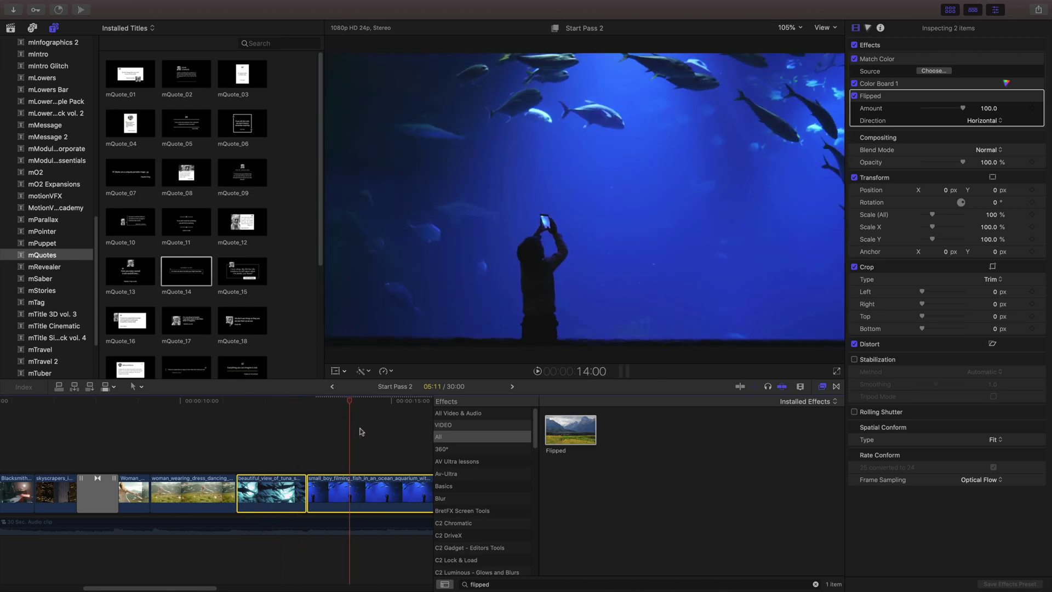
click(351, 487)
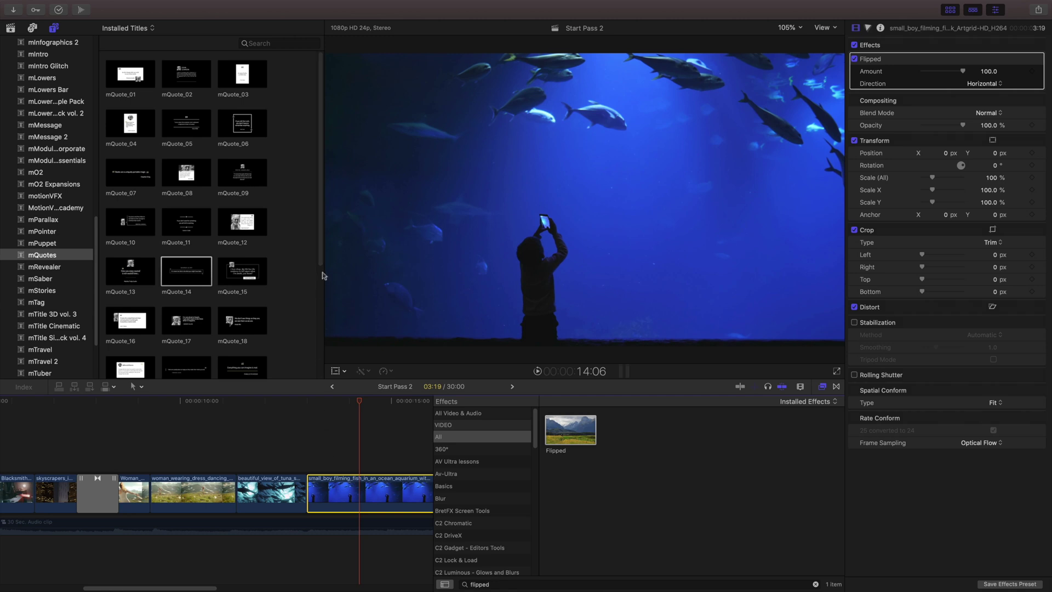
Step: Place mQuote_29 above the aquarium clip and shorten it from its end
drag(322, 271, 298, 379)
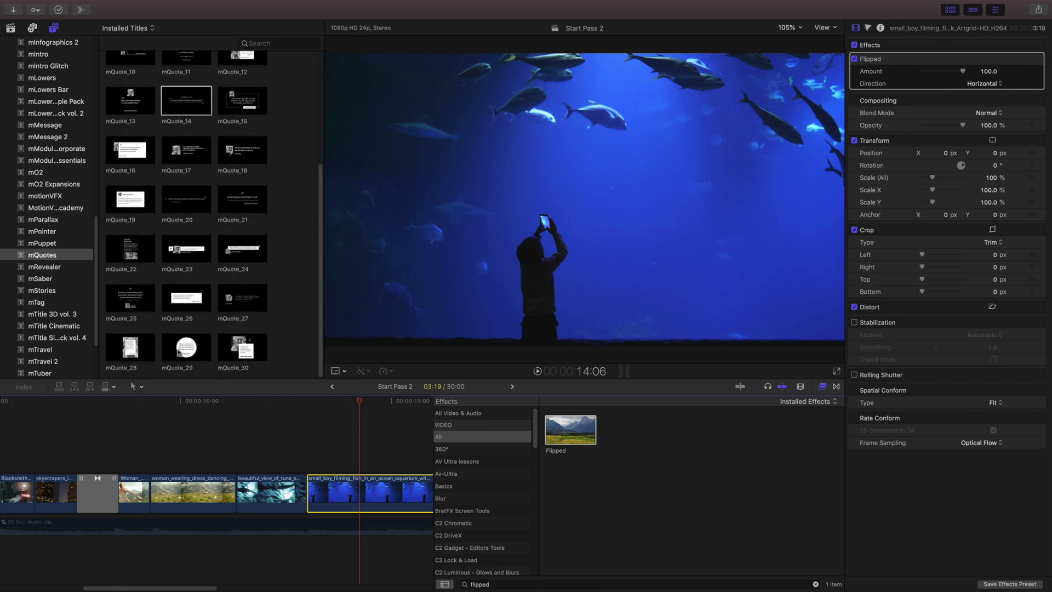
drag(177, 351, 310, 441)
scroll(310, 442, right, 10)
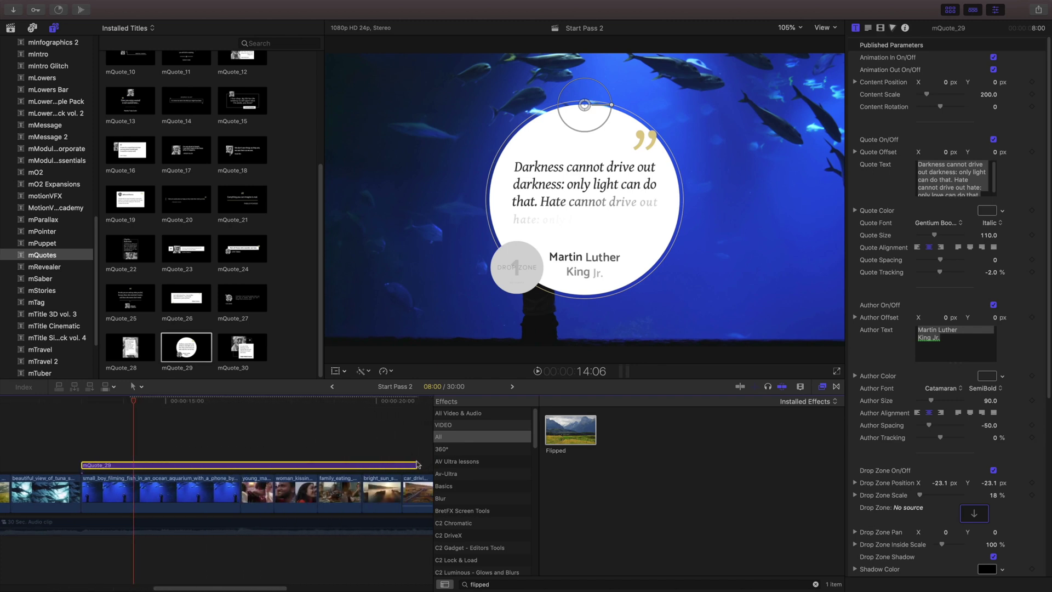
drag(418, 464, 238, 463)
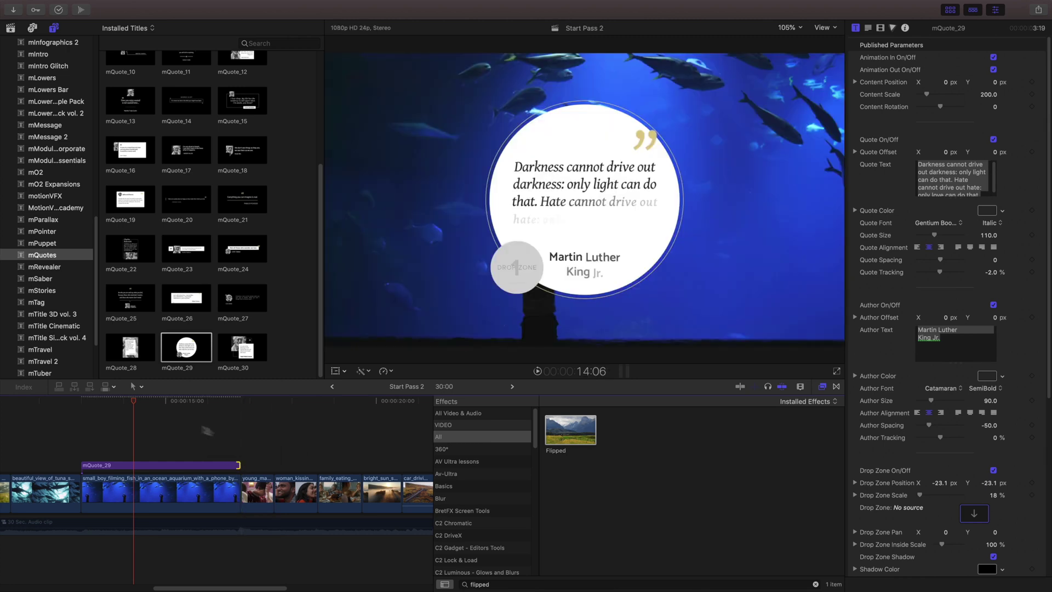
Step: Move the quote graphic right and down, and turn off Animation In and Drop Zone
click(156, 465)
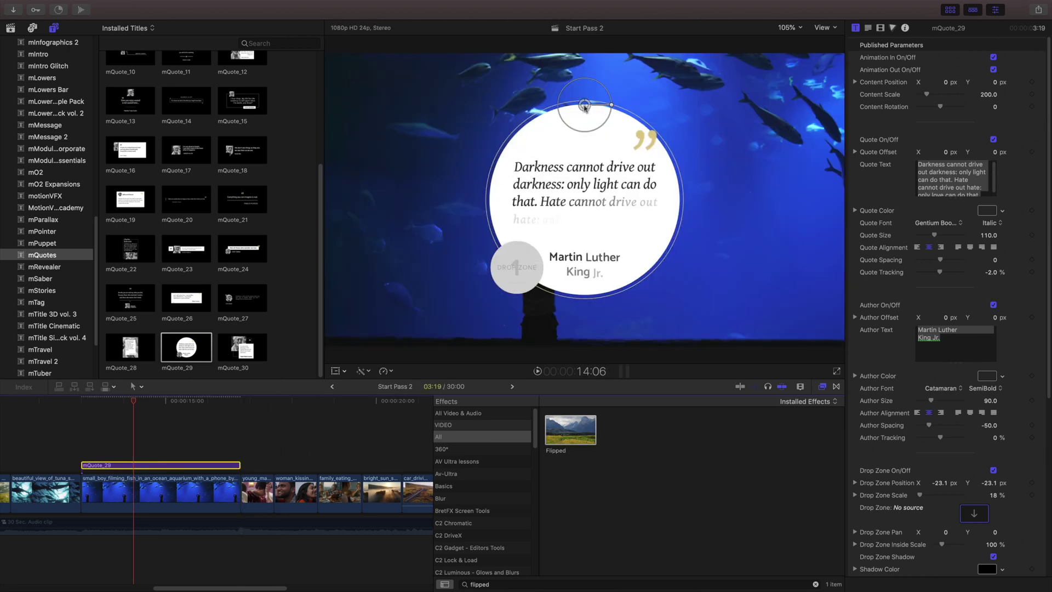
drag(585, 107, 711, 122)
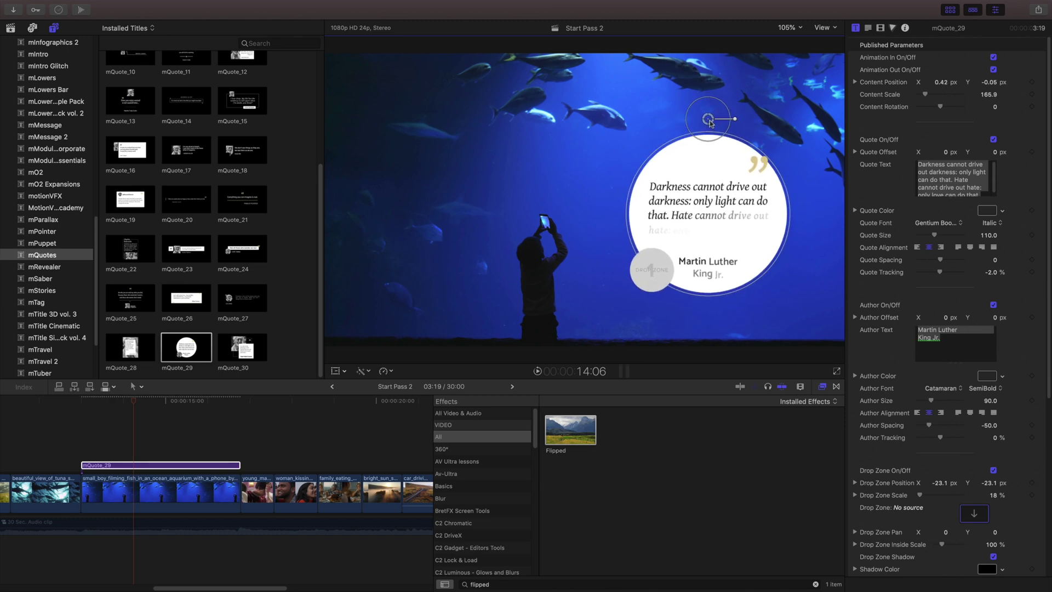
click(993, 57)
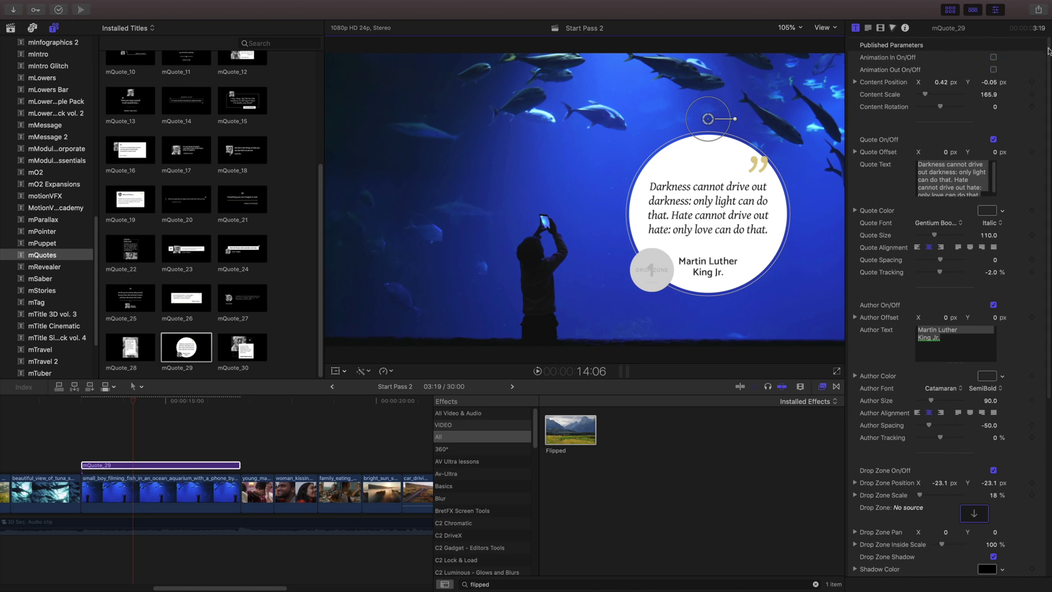
drag(1046, 57, 1041, 225)
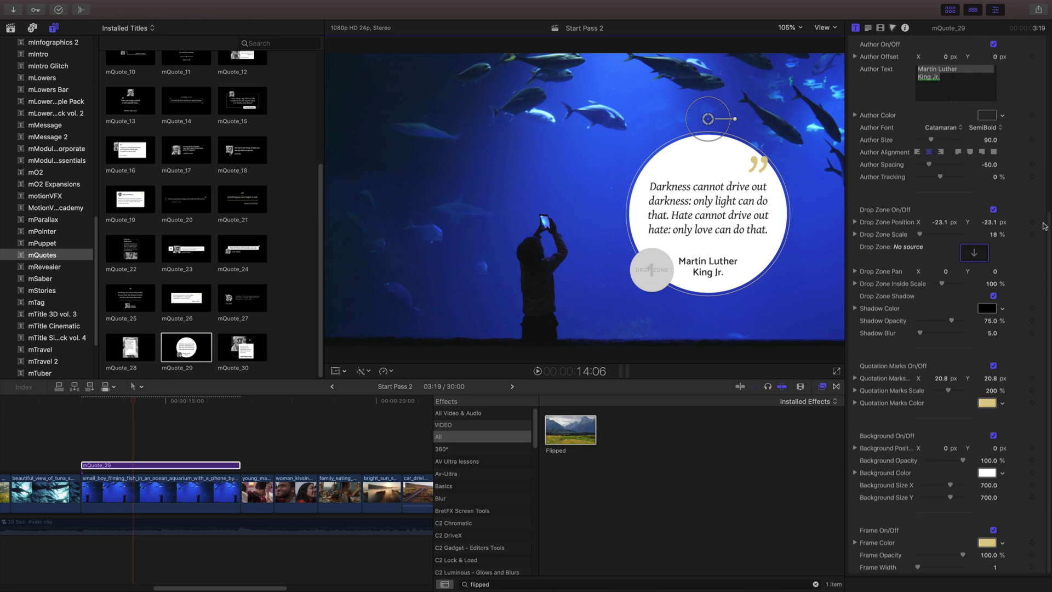
click(993, 208)
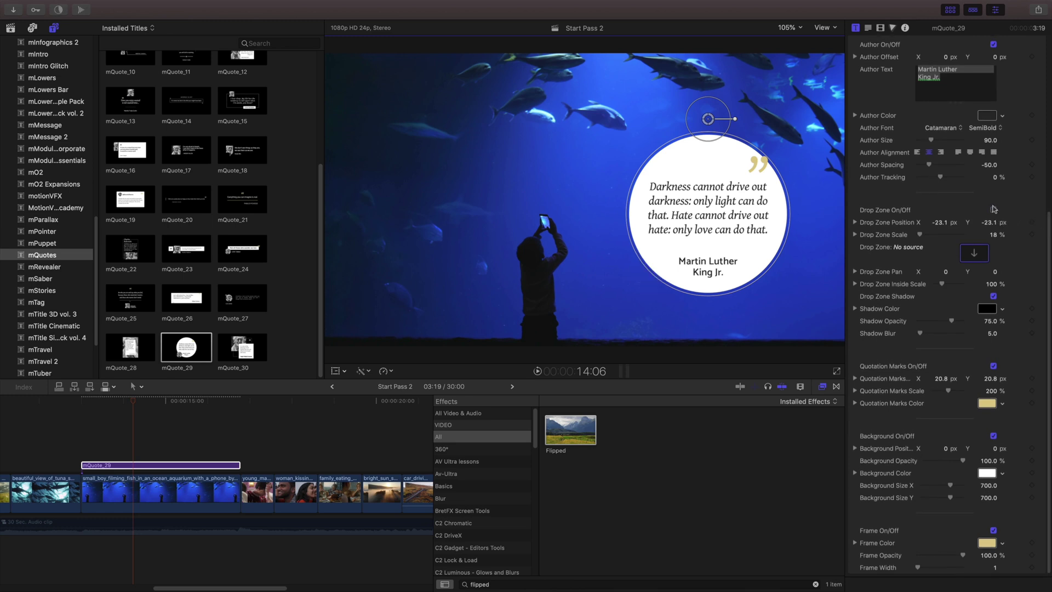
Step: Play back from the tuna clip through the quote shot to review the edit
click(67, 403)
key(space)
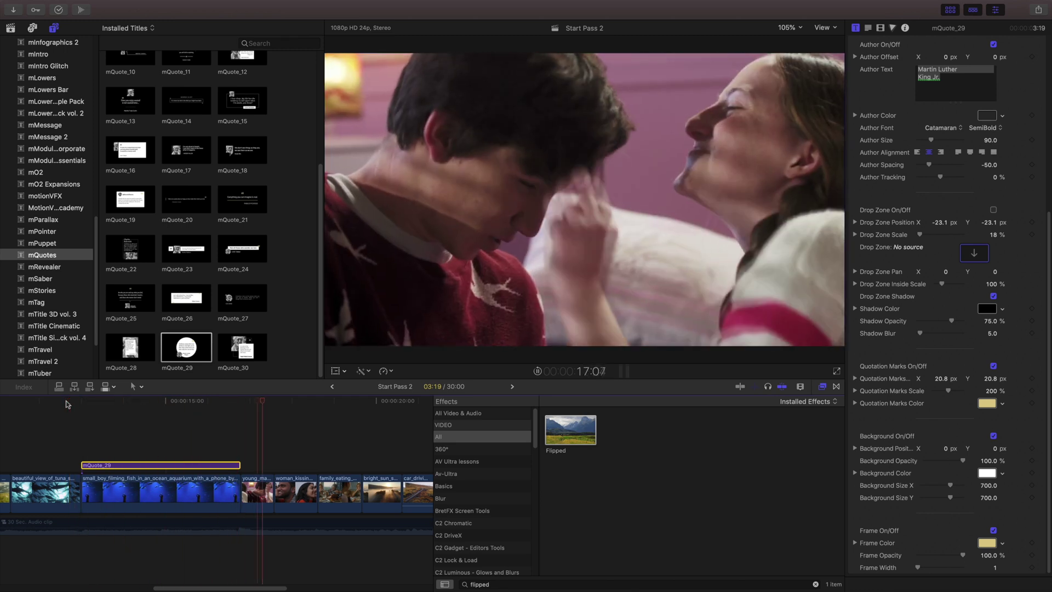
key(space)
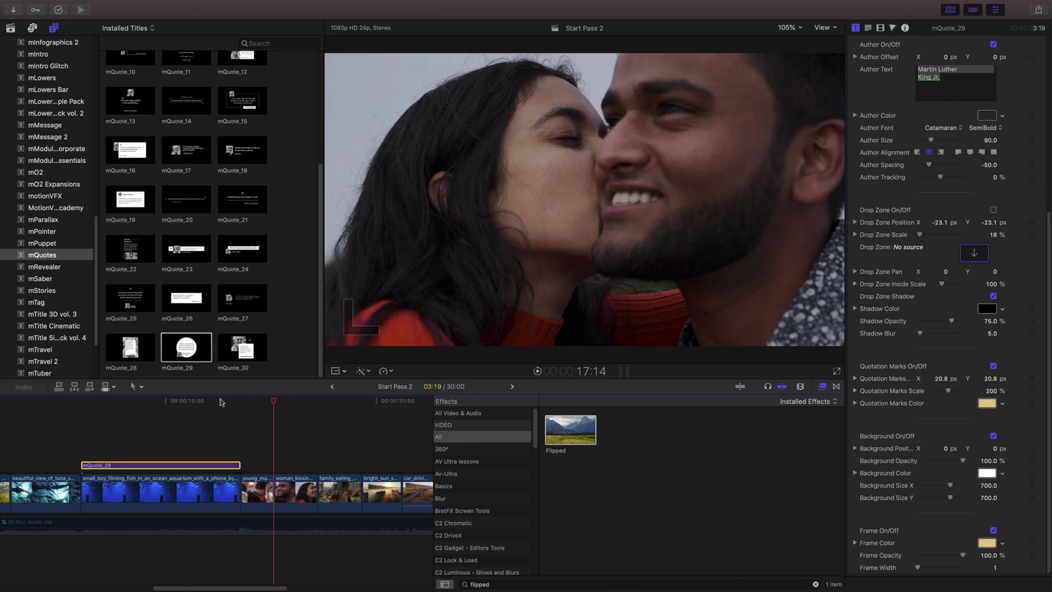
drag(222, 403, 239, 402)
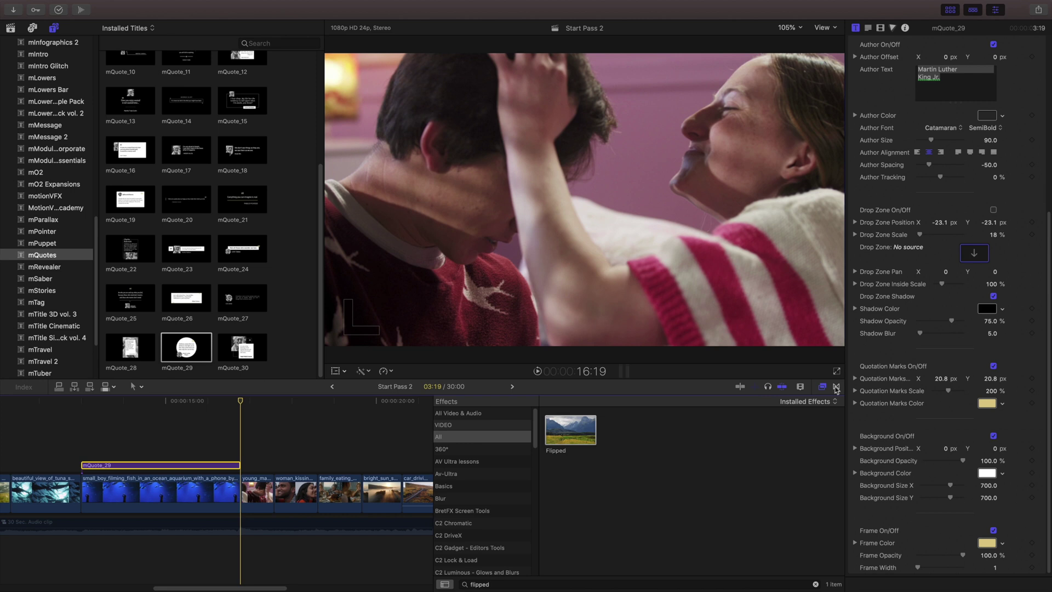
Step: Place the Light Film Burn 04 transition after the aquarium clip, before the couple clip
click(835, 387)
scroll(837, 457, down, 10)
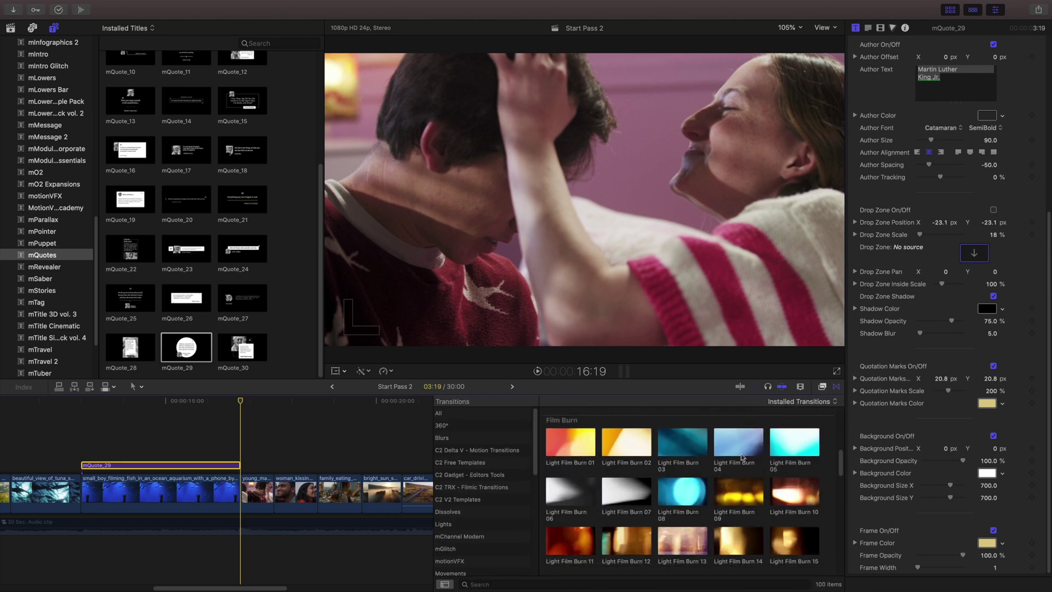
click(739, 444)
mouse_move(738, 443)
mouse_down()
mouse_move(540, 443)
mouse_move(225, 489)
mouse_up()
Step: Play back through the film burn transition, then select the mQuote_29 title clip
click(216, 434)
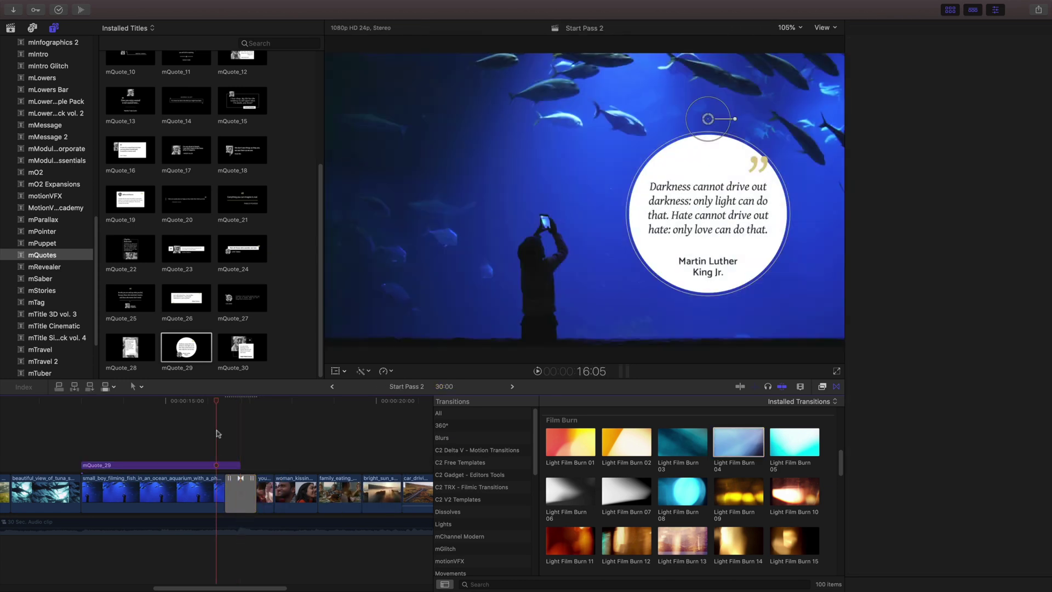
key(space)
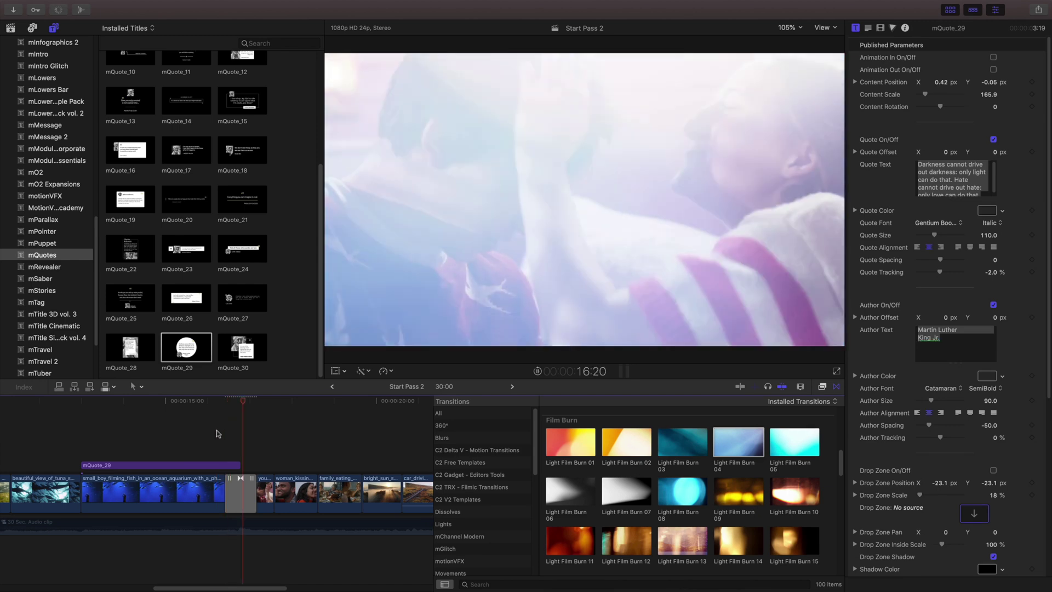
click(233, 400)
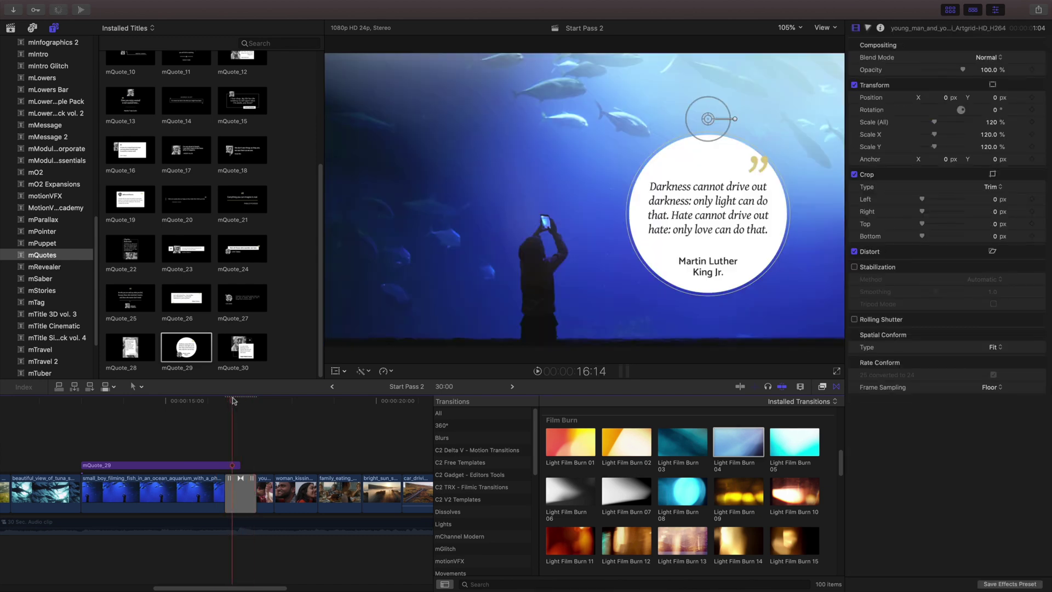
click(234, 400)
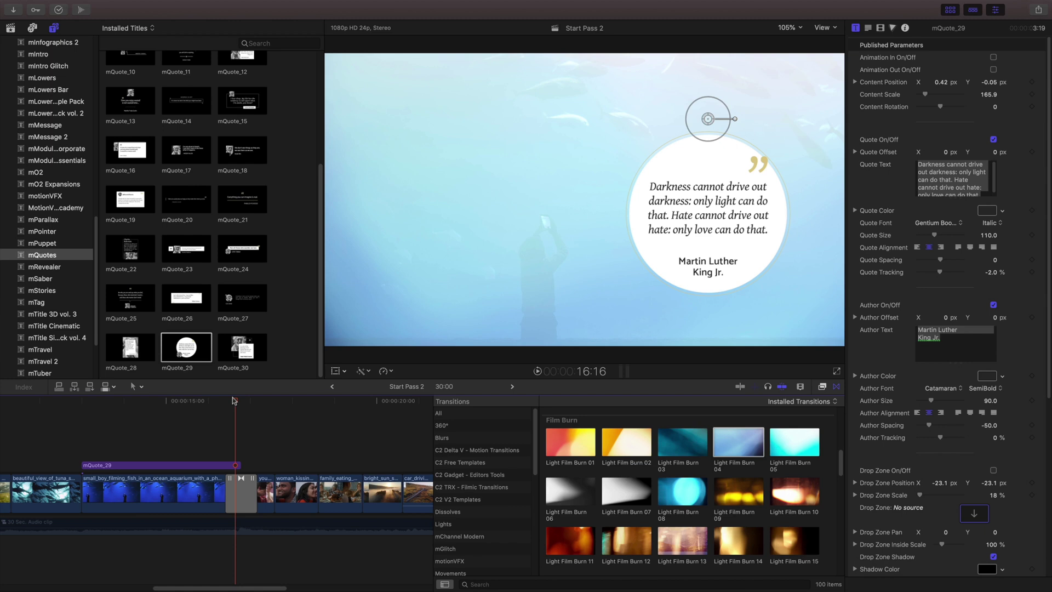
click(236, 466)
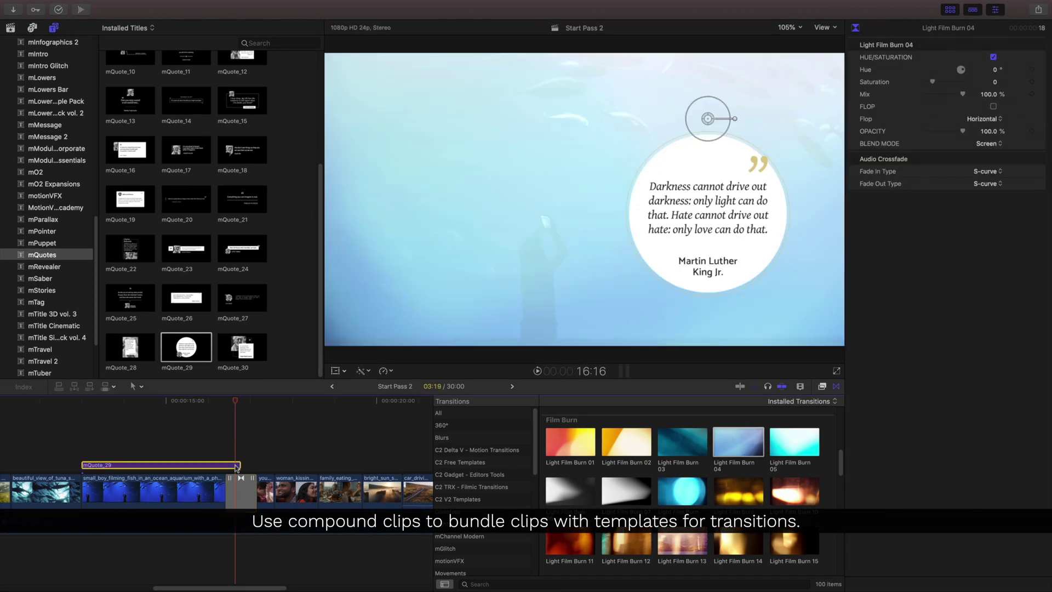
Step: Combine mQuote_29 and the aquarium clip into a compound clip named 'AquaLAD CC' and play it
drag(212, 445, 183, 485)
key(alt+g)
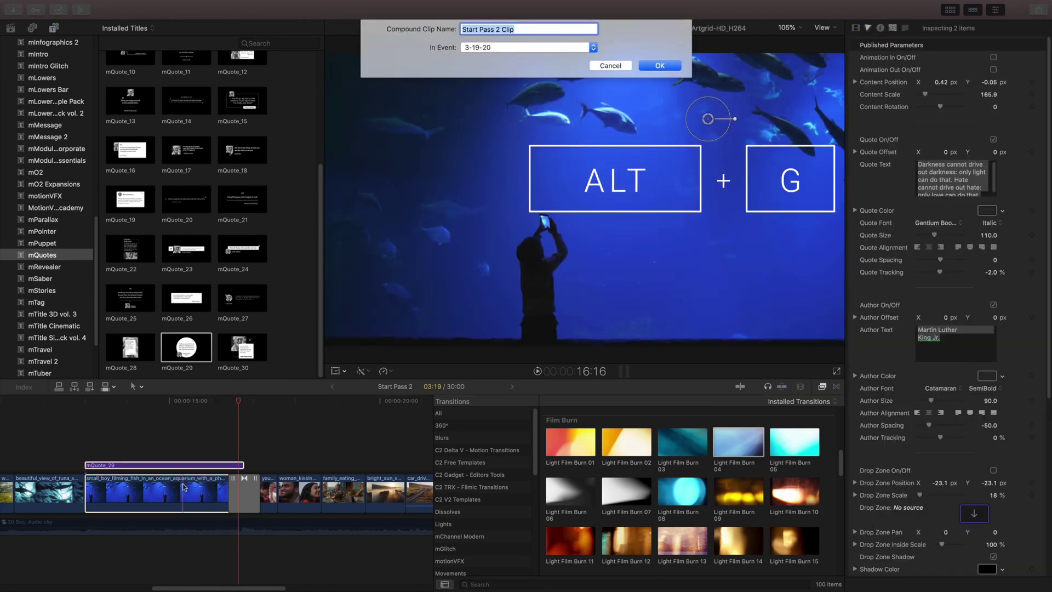
text(AquaLAD CC)
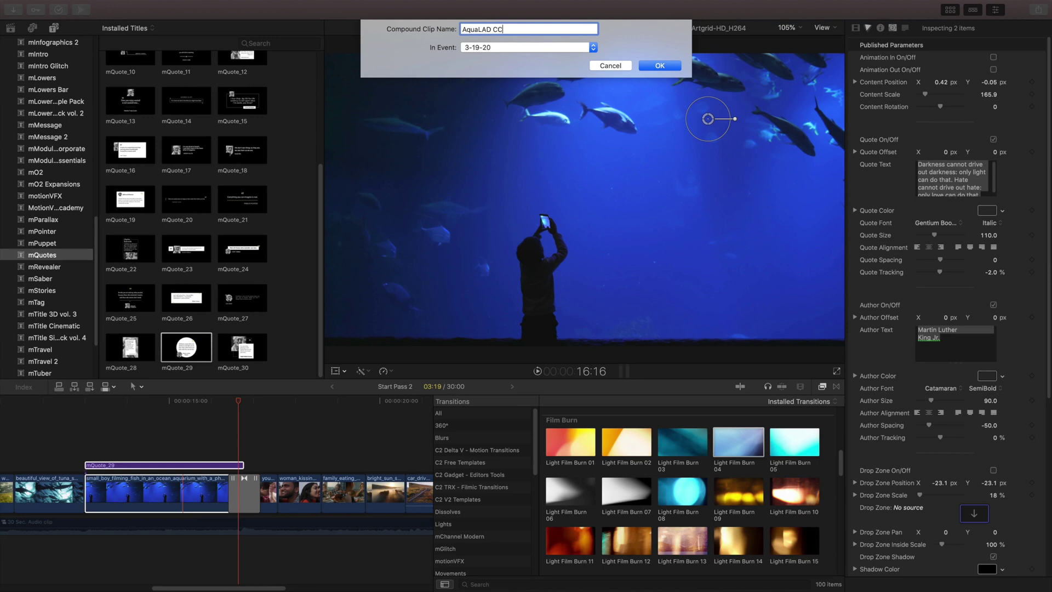
key(Return)
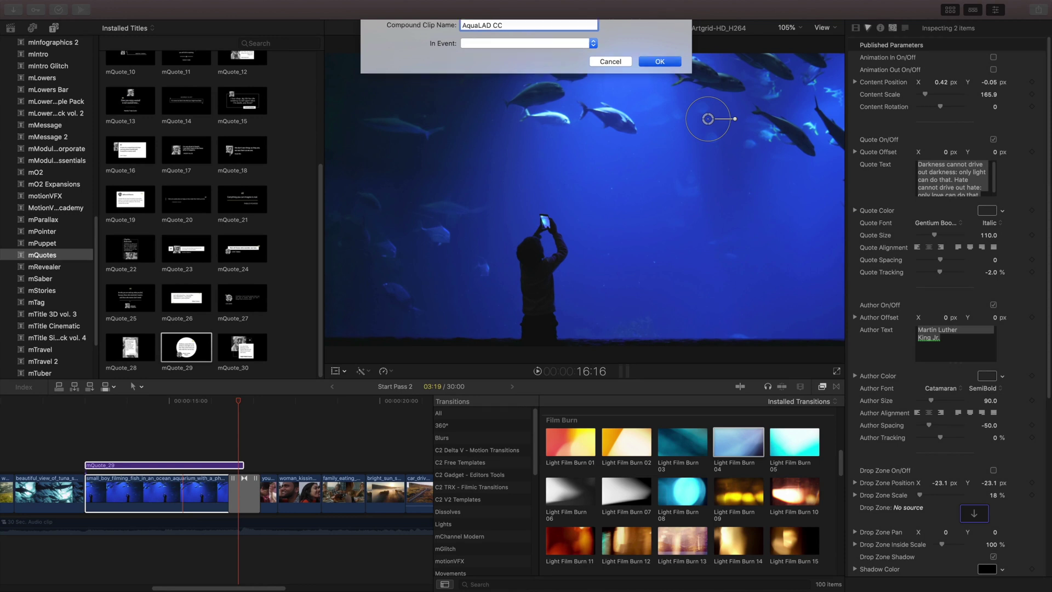
key(space)
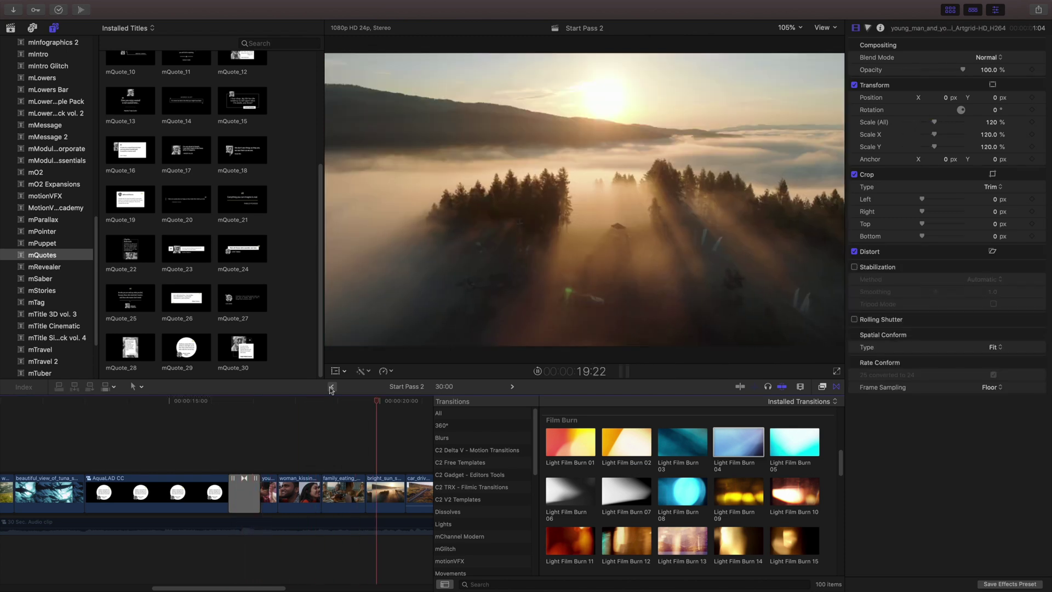
Step: Apply the mPrism 19 effect to the misty sunrise forest clip
key(space)
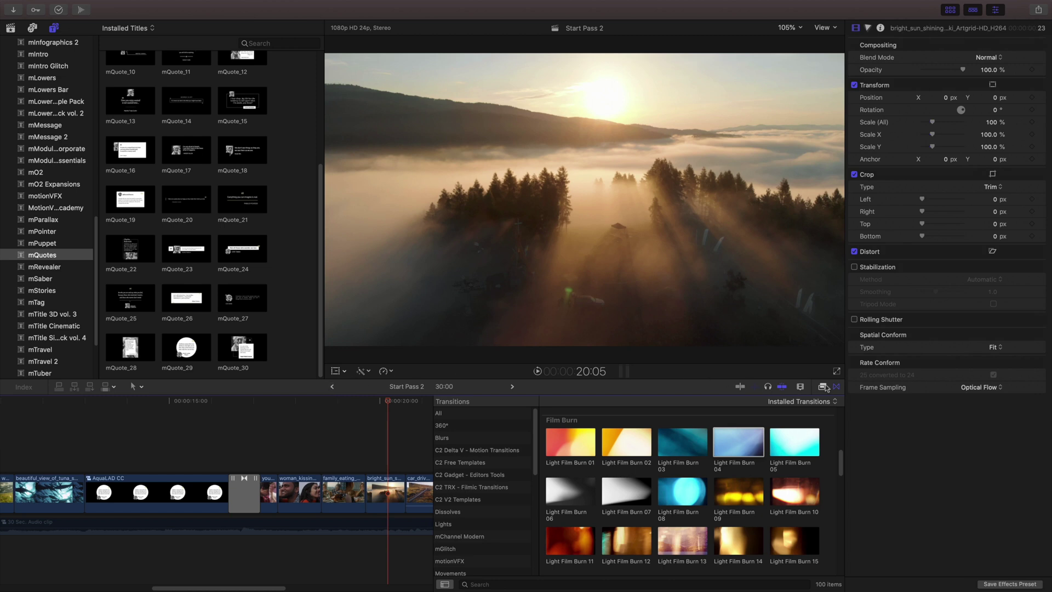
click(823, 387)
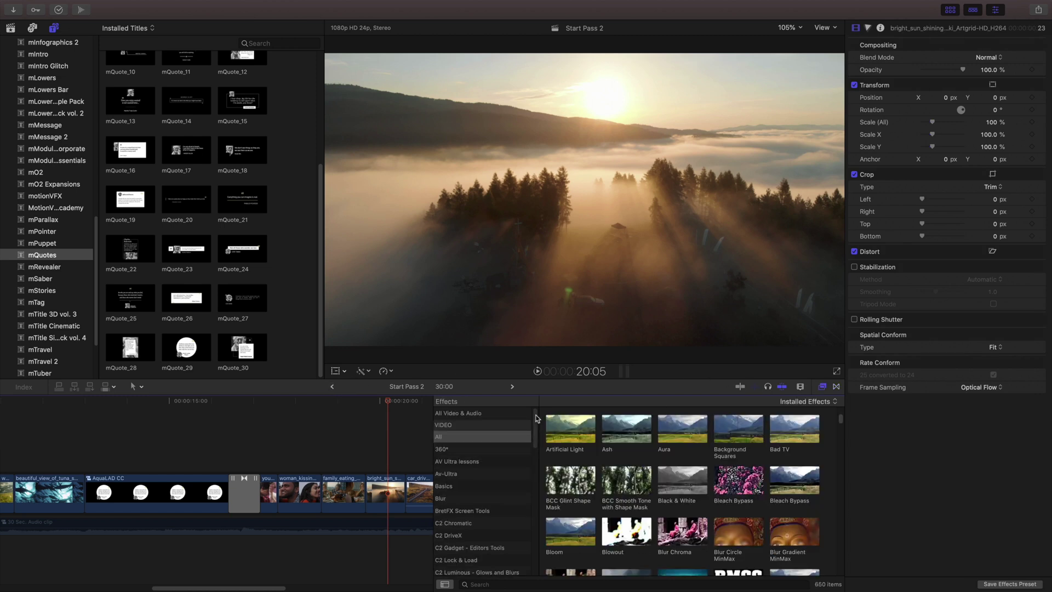
scroll(514, 493, down, 20)
click(524, 500)
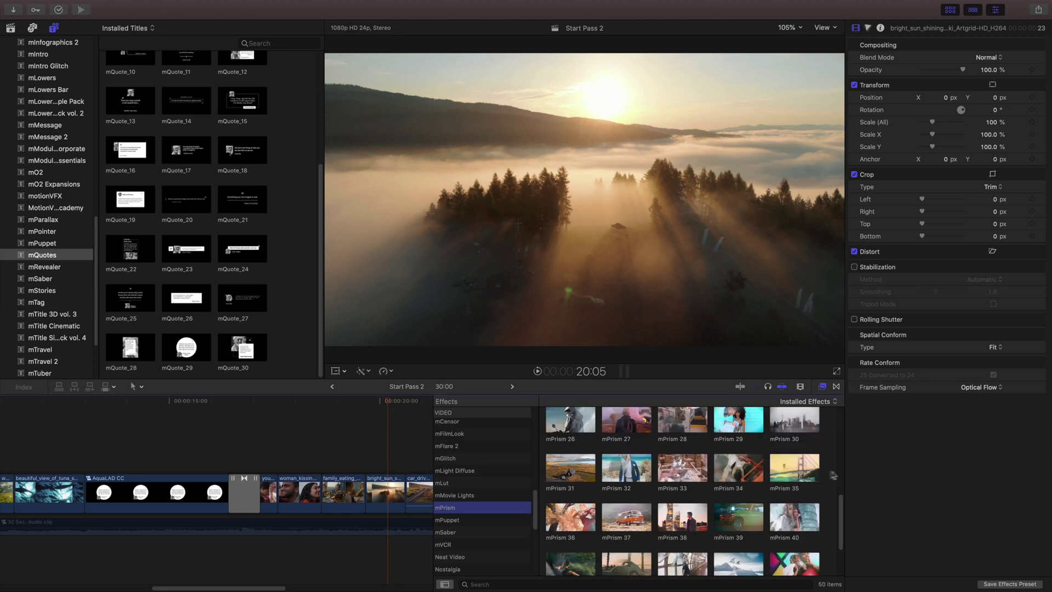
scroll(836, 471, up, 5)
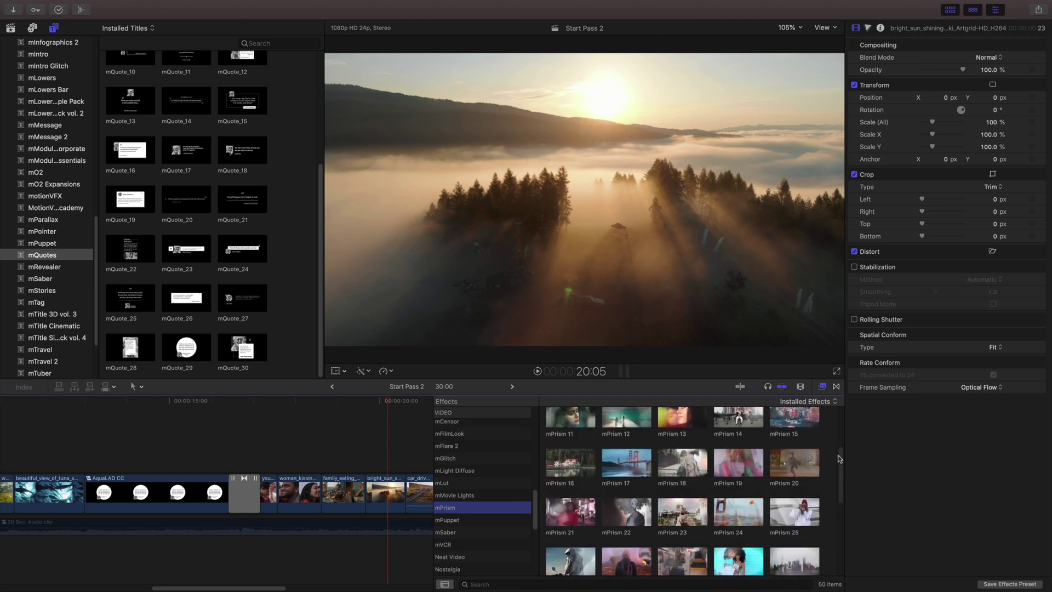
drag(739, 463, 384, 487)
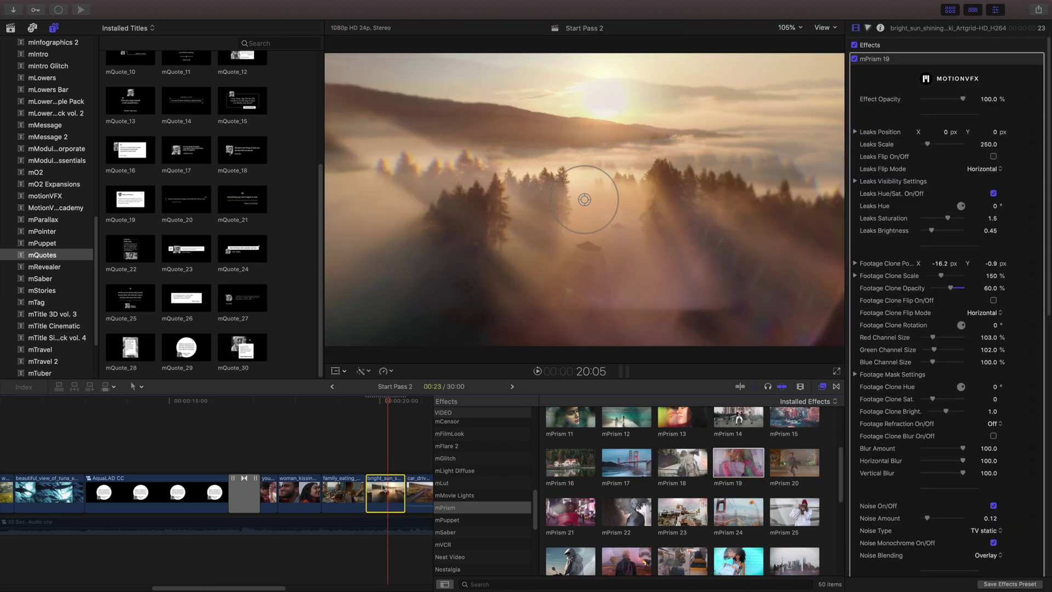
Step: Enlarge and lower the leak, set clone opacity to 39.35% and leak hue to 165°
drag(613, 216, 647, 218)
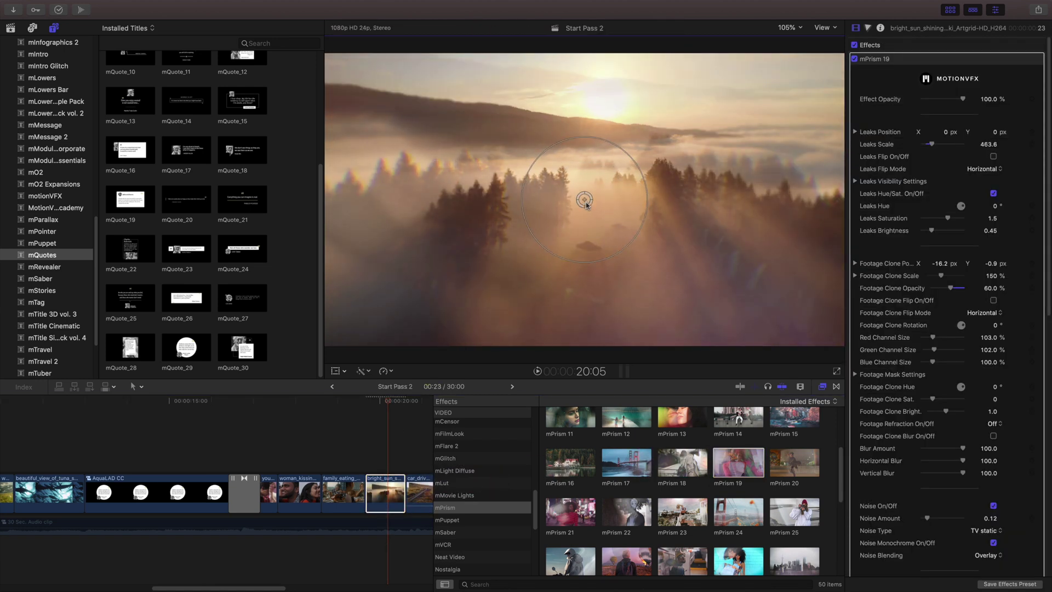
drag(584, 200, 587, 227)
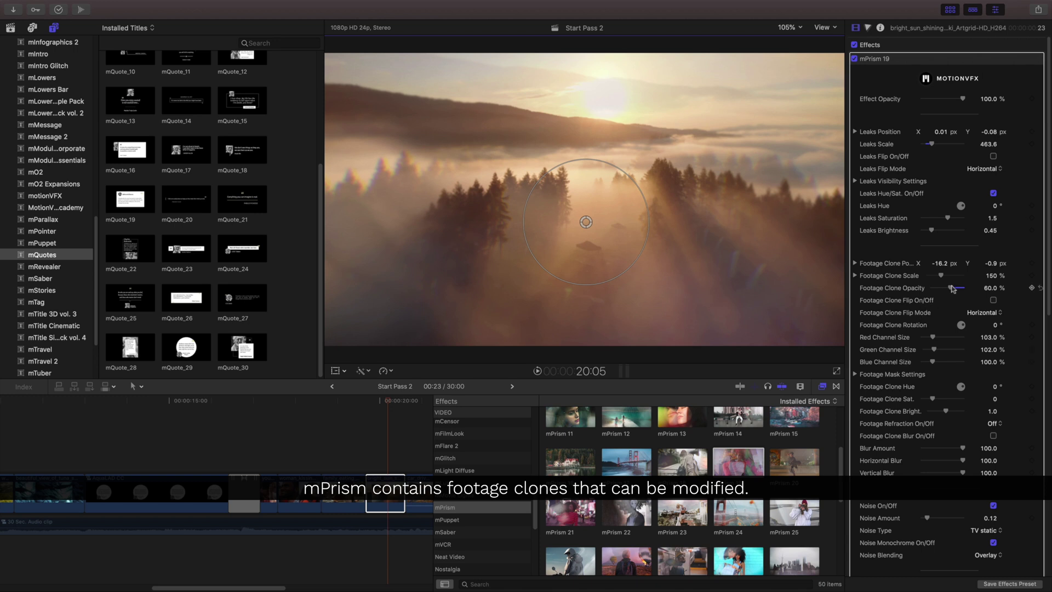
mouse_move(951, 289)
mouse_down()
mouse_move(939, 288)
mouse_move(969, 287)
mouse_move(945, 289)
mouse_up()
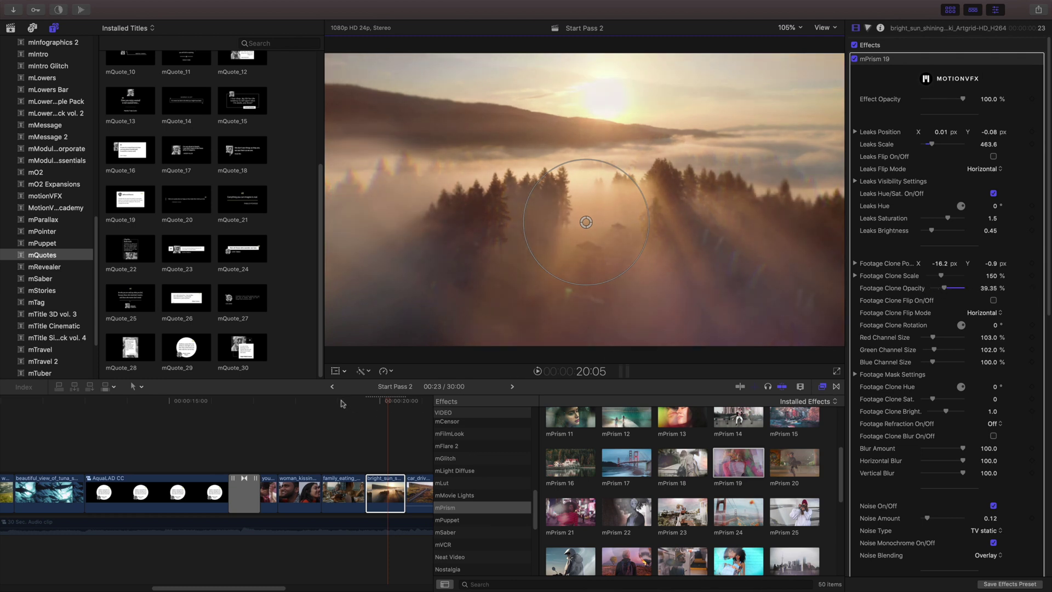
click(318, 400)
key(space)
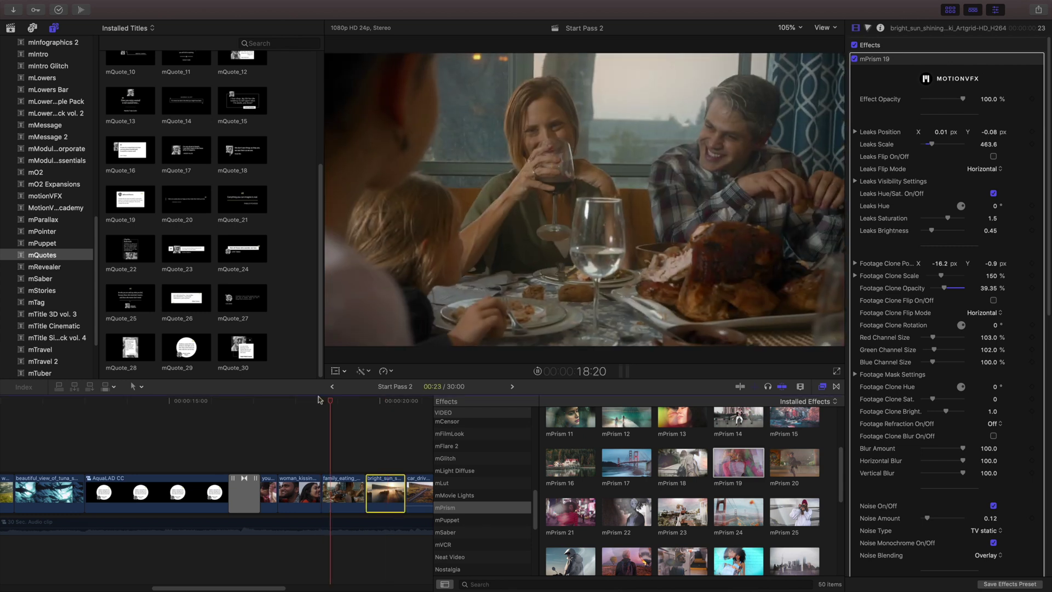
key(space)
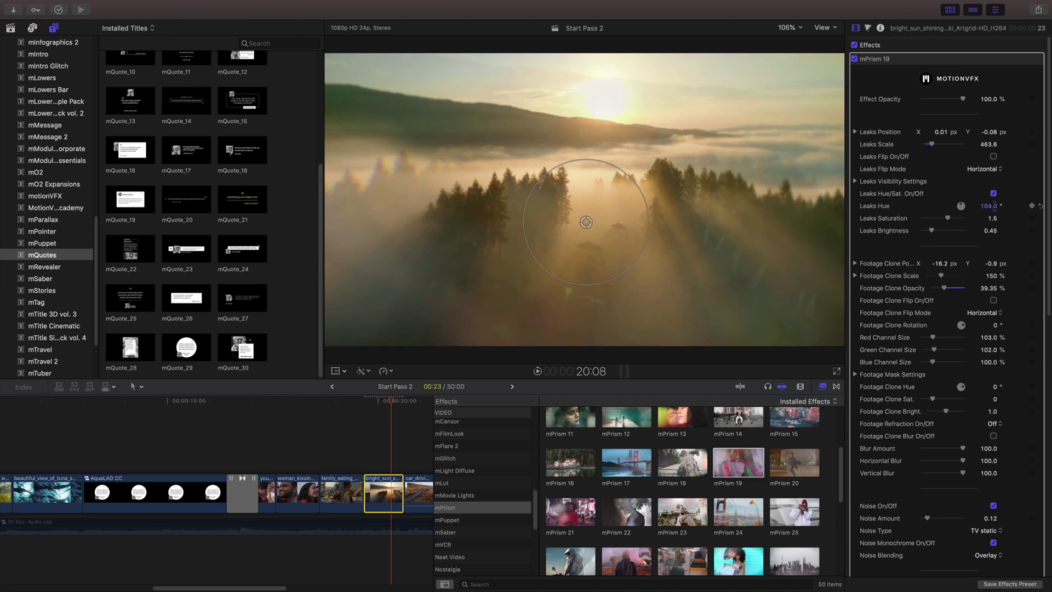
drag(988, 206, 994, 207)
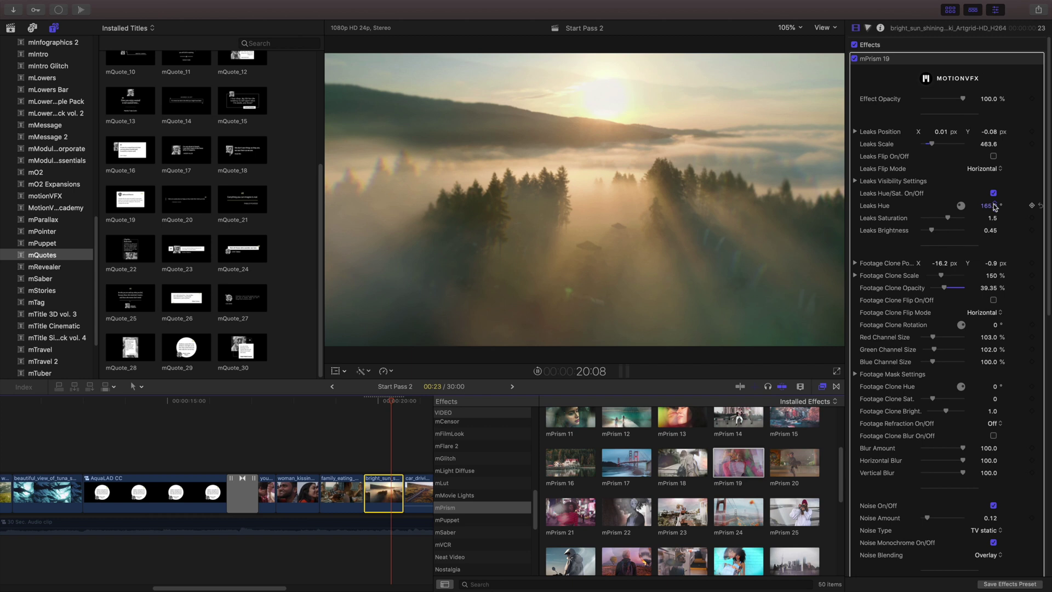
key(space)
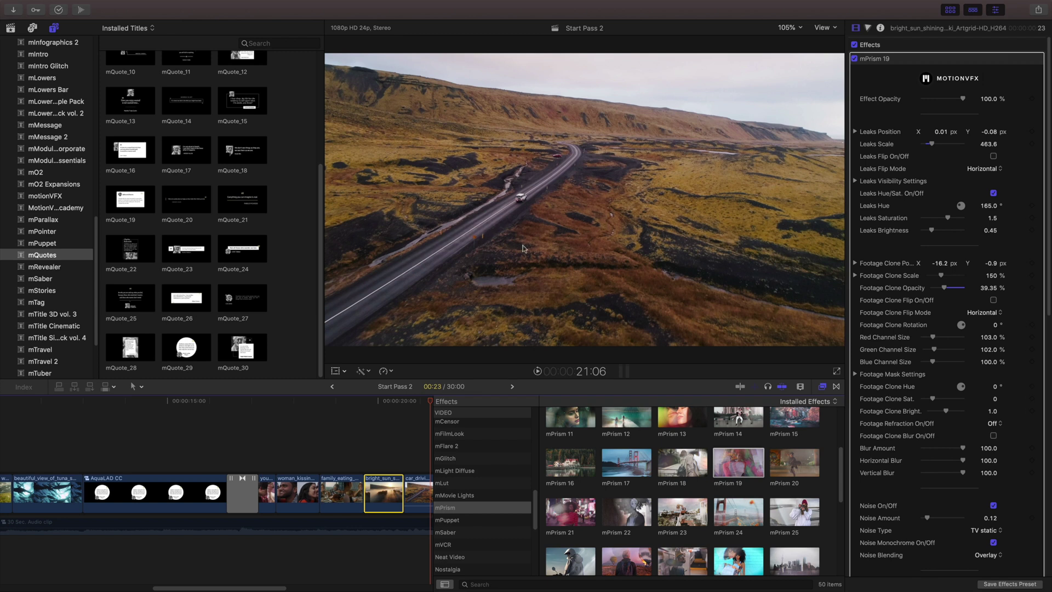
Step: Apply mPrism 24 to the road clip, enlarging its leak and moving it toward the road
click(722, 512)
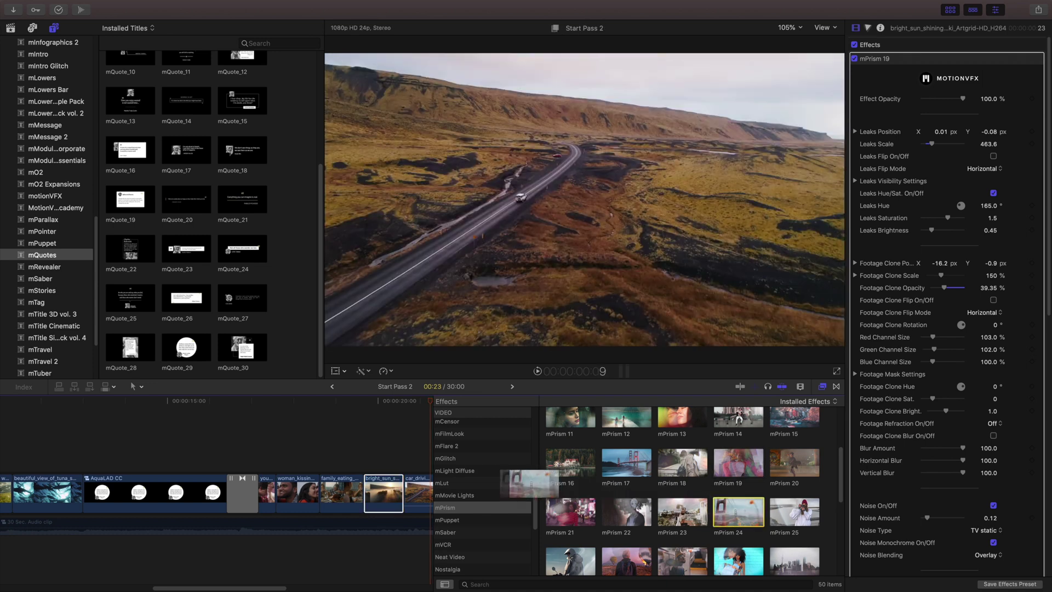
click(419, 489)
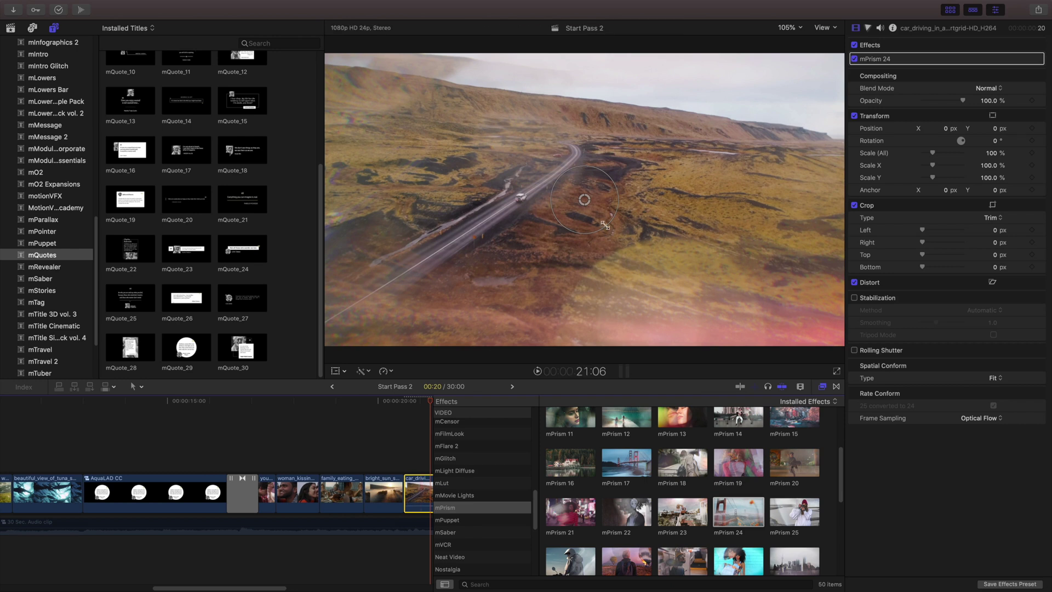
drag(605, 225, 619, 237)
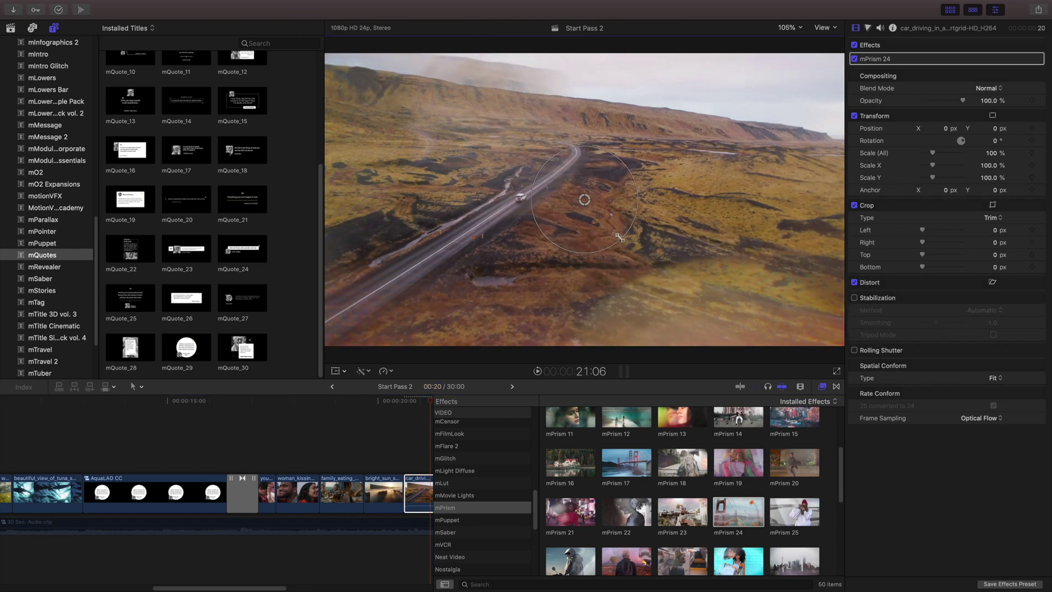
drag(585, 201, 571, 237)
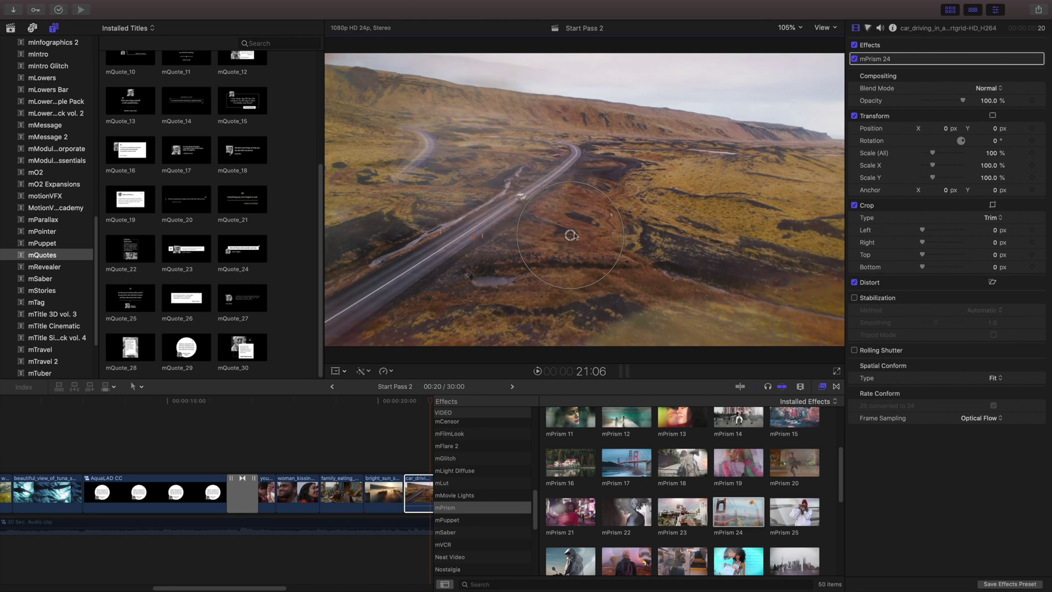
Step: Set mPrism 24 effect opacity 38.26%, clone opacity 89.87%, hue 286°, saturation -0.5, brightness 1.02
click(1027, 58)
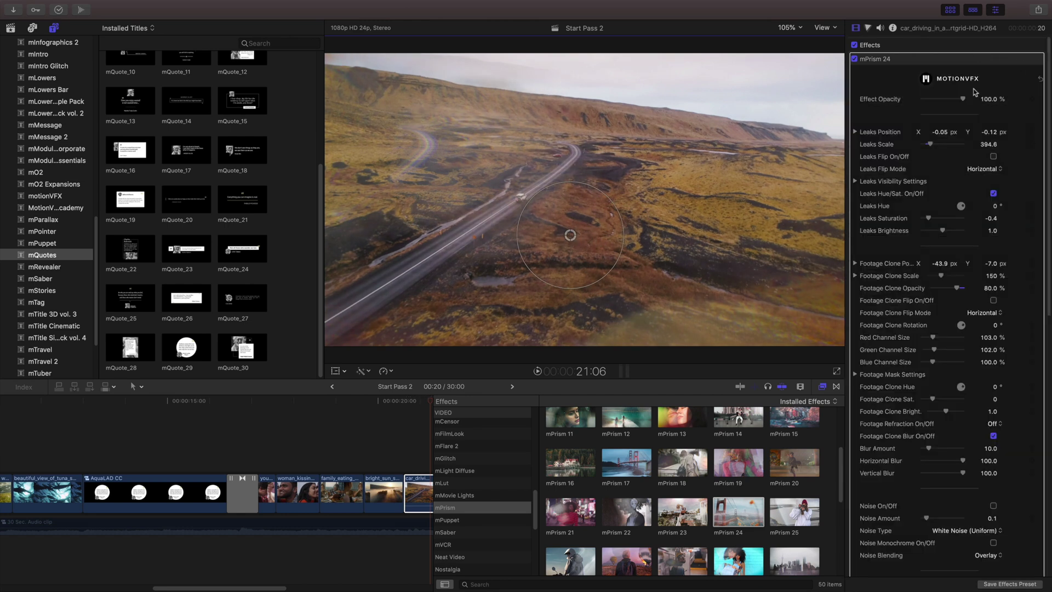
drag(962, 99, 937, 101)
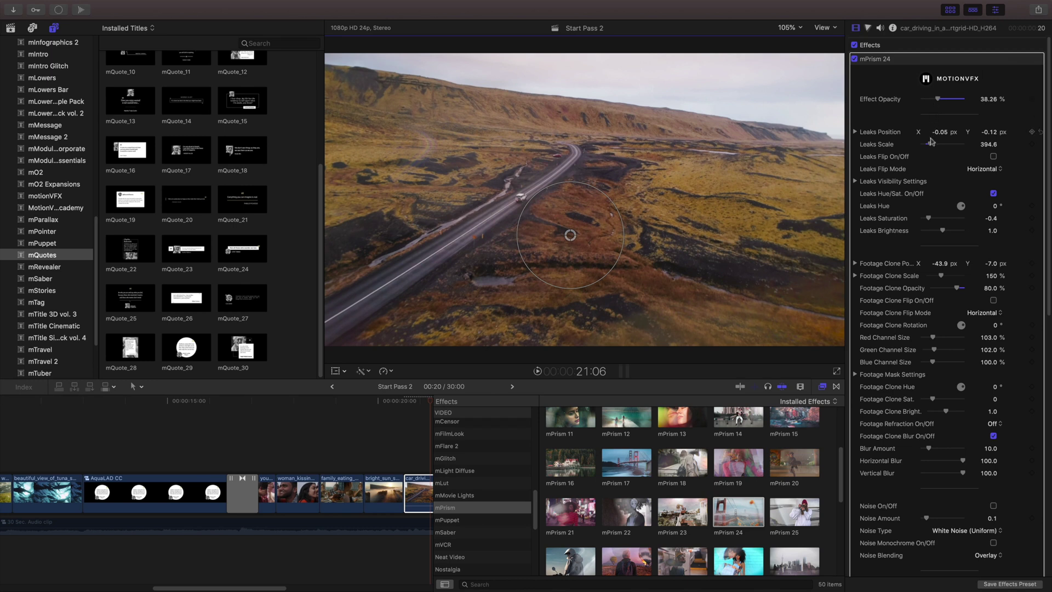
mouse_move(956, 288)
mouse_down()
mouse_move(924, 288)
mouse_move(964, 287)
mouse_up()
mouse_move(942, 230)
mouse_down()
mouse_move(964, 230)
mouse_move(927, 218)
mouse_up()
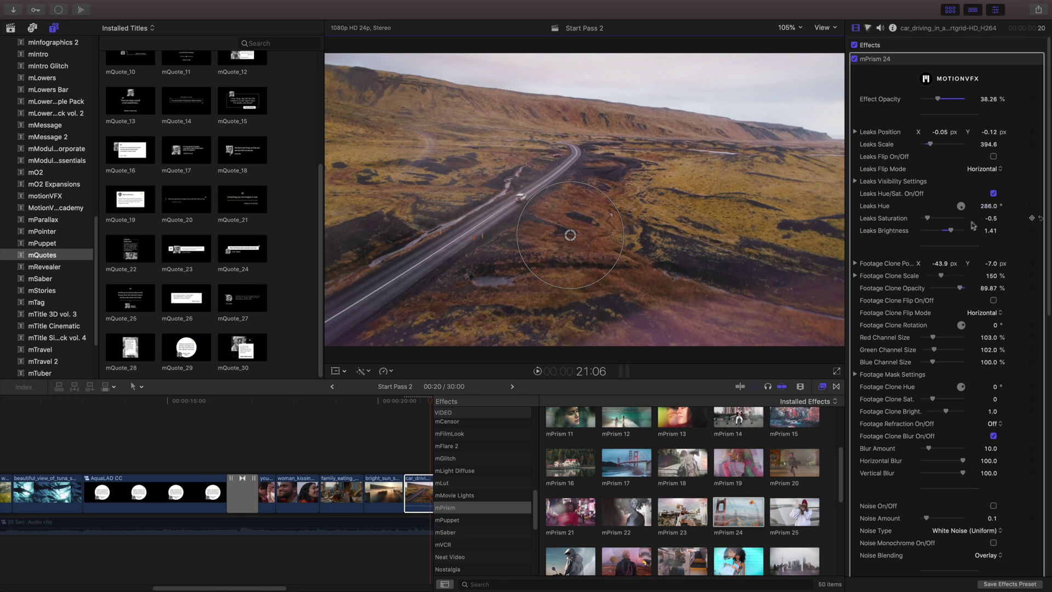
drag(951, 230, 943, 230)
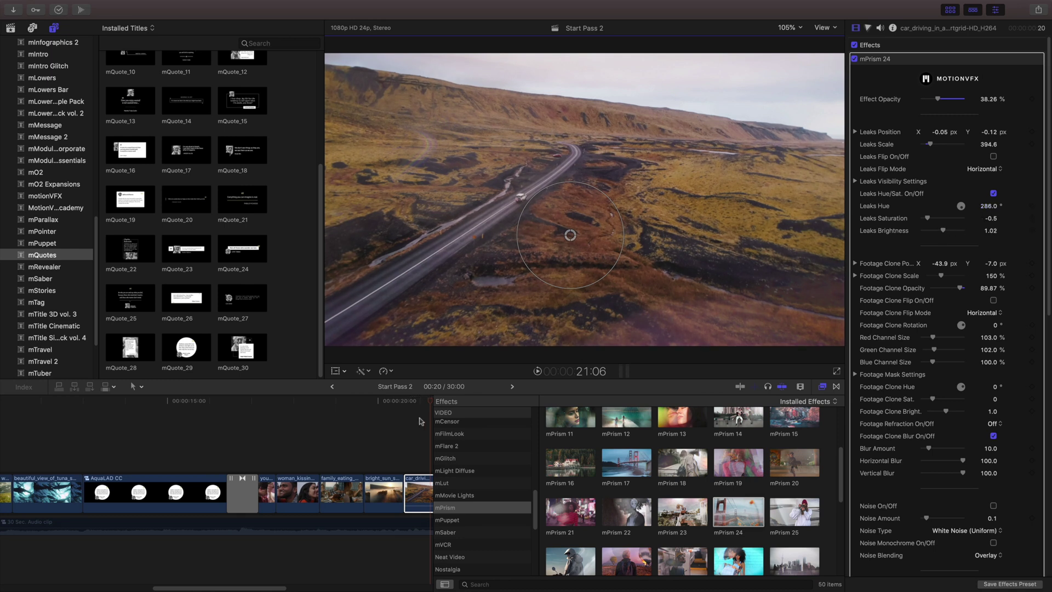
scroll(420, 421, right, 5)
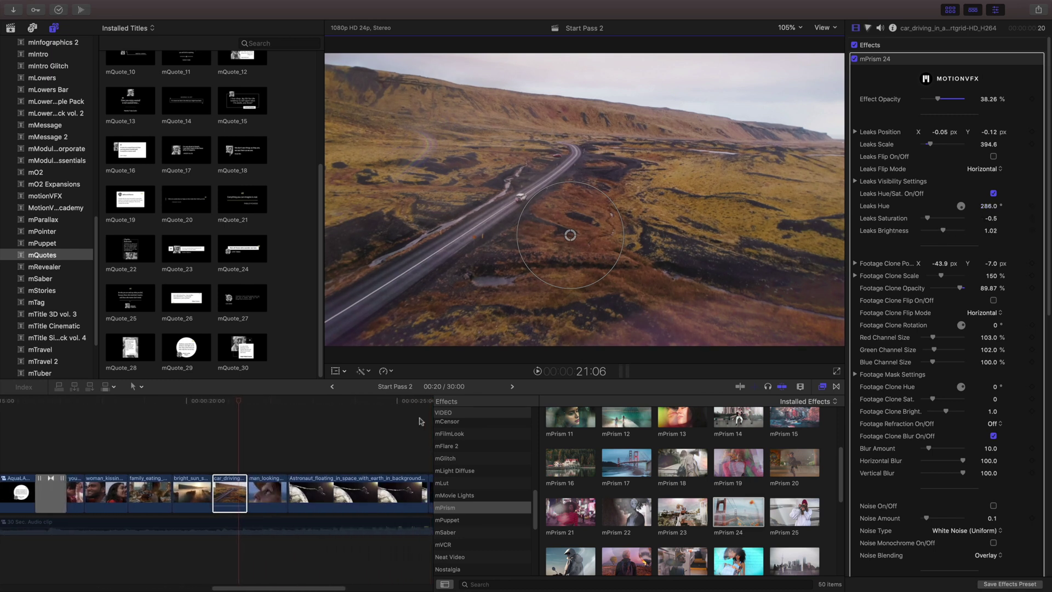
Step: Apply mPrism 20 to the man's close-up and centre its light leak on his eye
key(space)
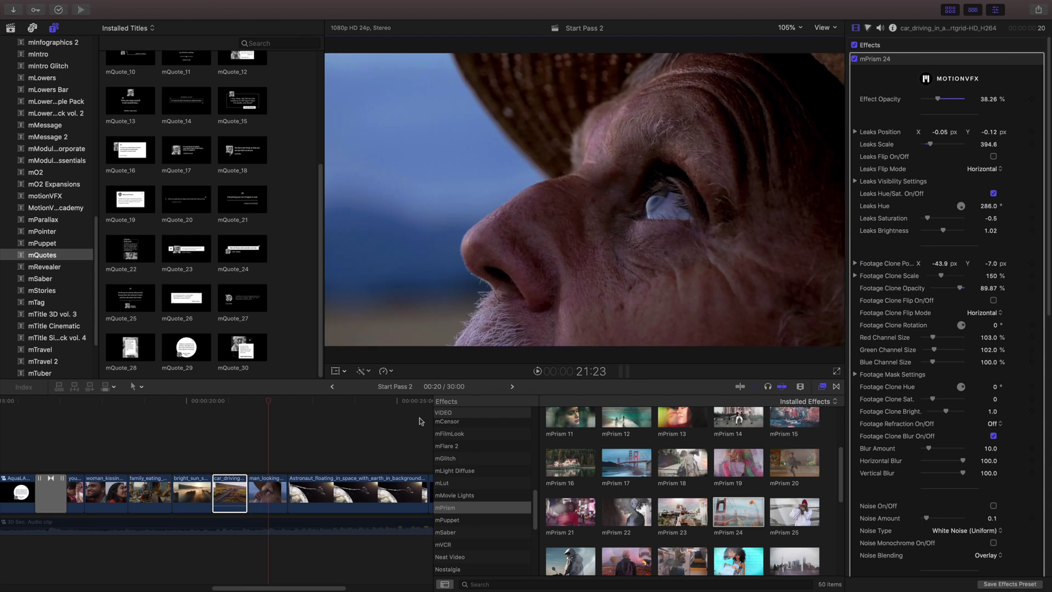
mouse_move(794, 463)
mouse_down()
mouse_move(302, 477)
mouse_move(274, 496)
mouse_up()
mouse_move(585, 205)
mouse_down()
mouse_move(418, 219)
mouse_move(685, 239)
mouse_move(641, 243)
mouse_move(686, 251)
mouse_up()
drag(630, 228, 652, 171)
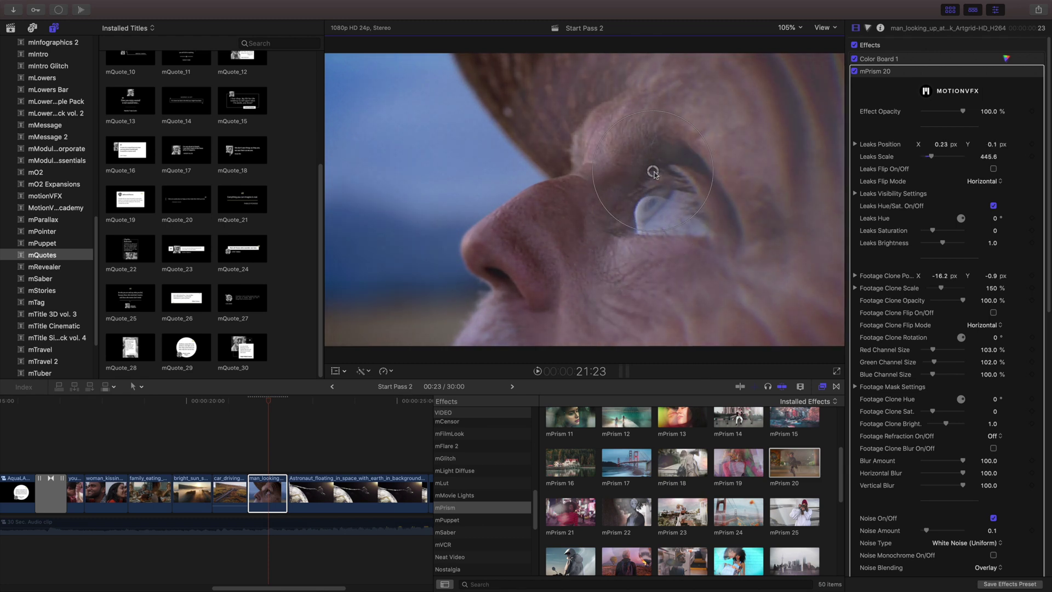
Step: Enlarge the leak around the eye to scale 703.3 and raise the red channel size
click(269, 404)
click(247, 403)
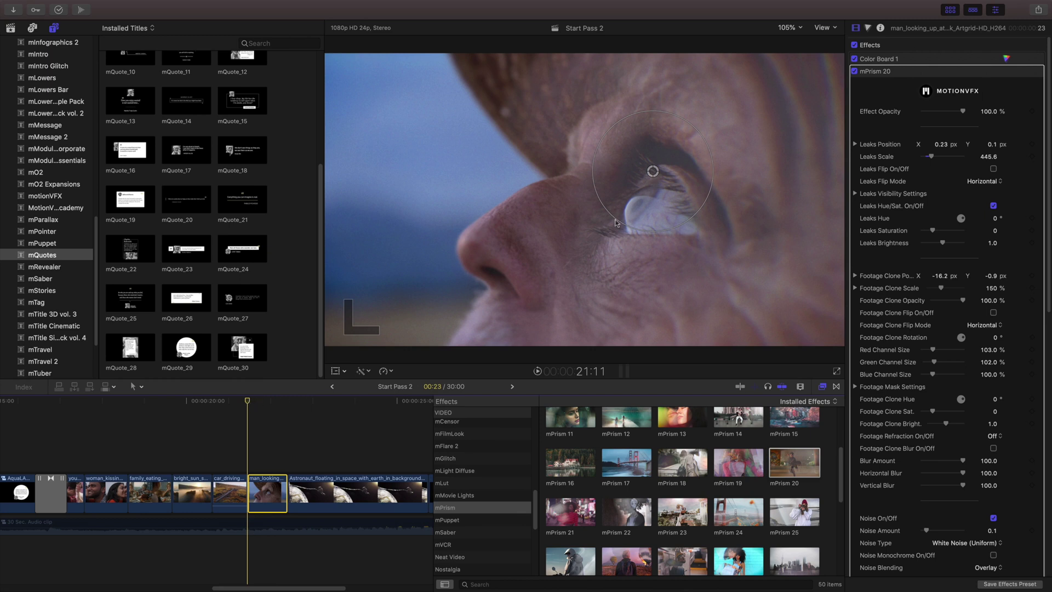
drag(617, 223, 590, 243)
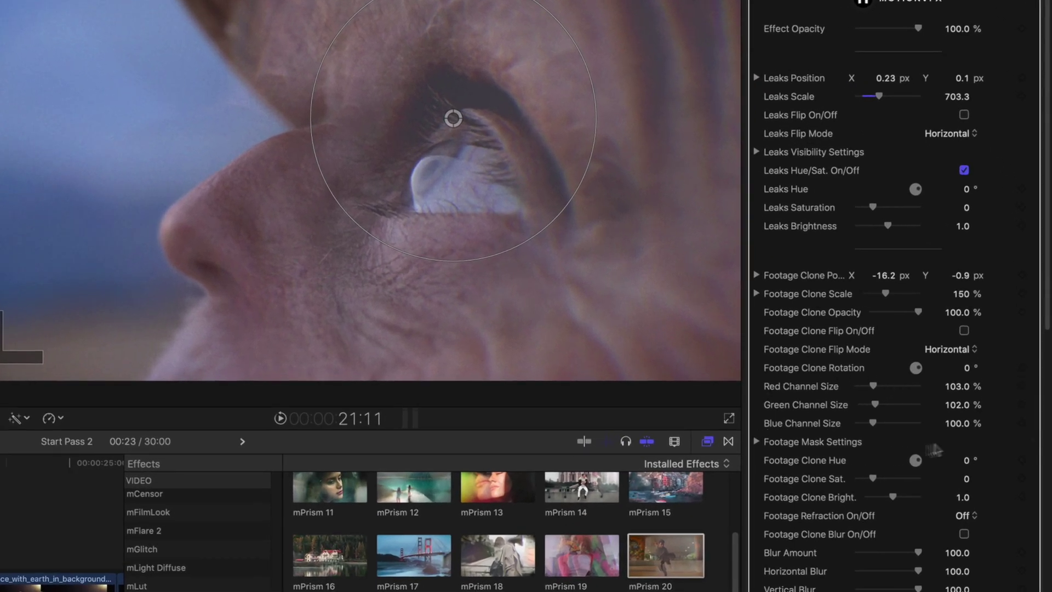
drag(874, 386, 873, 423)
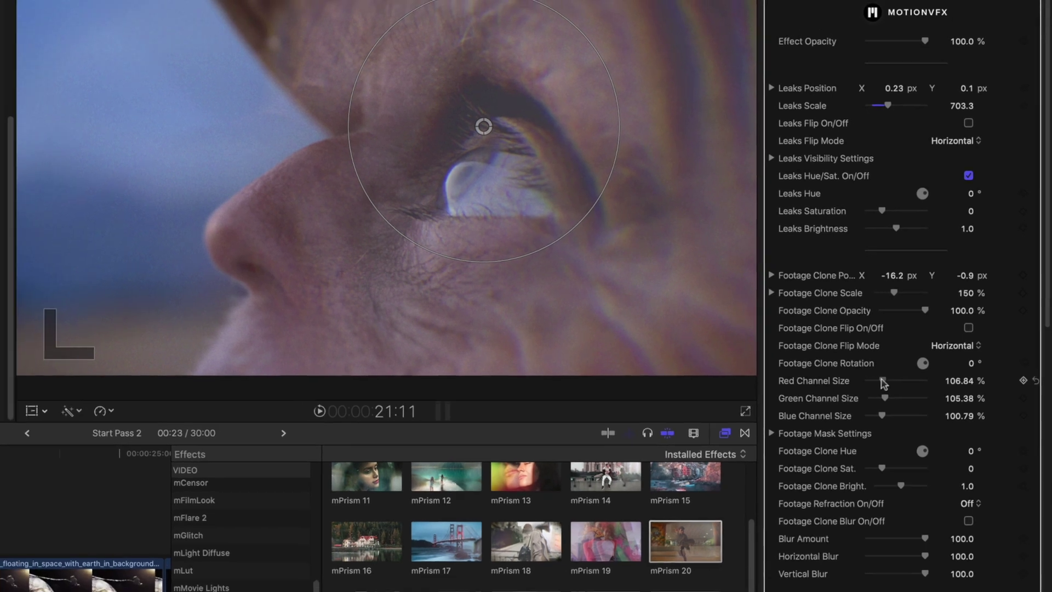
drag(883, 382, 884, 383)
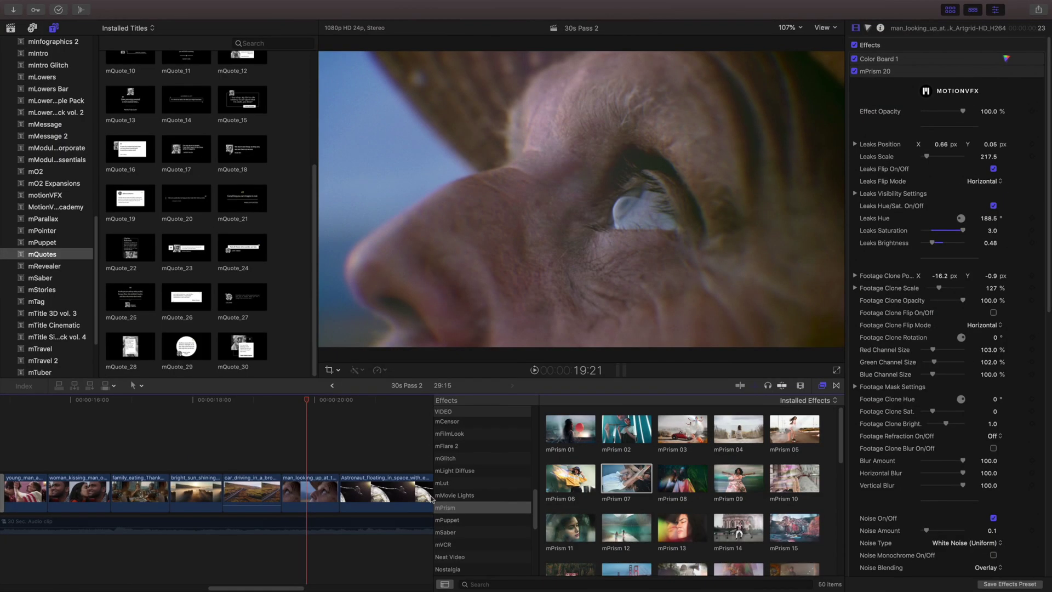
Step: Find the Flipped effect by searching 'flipped' across all categories, apply it to the man's close-up, and play it back
click(490, 581)
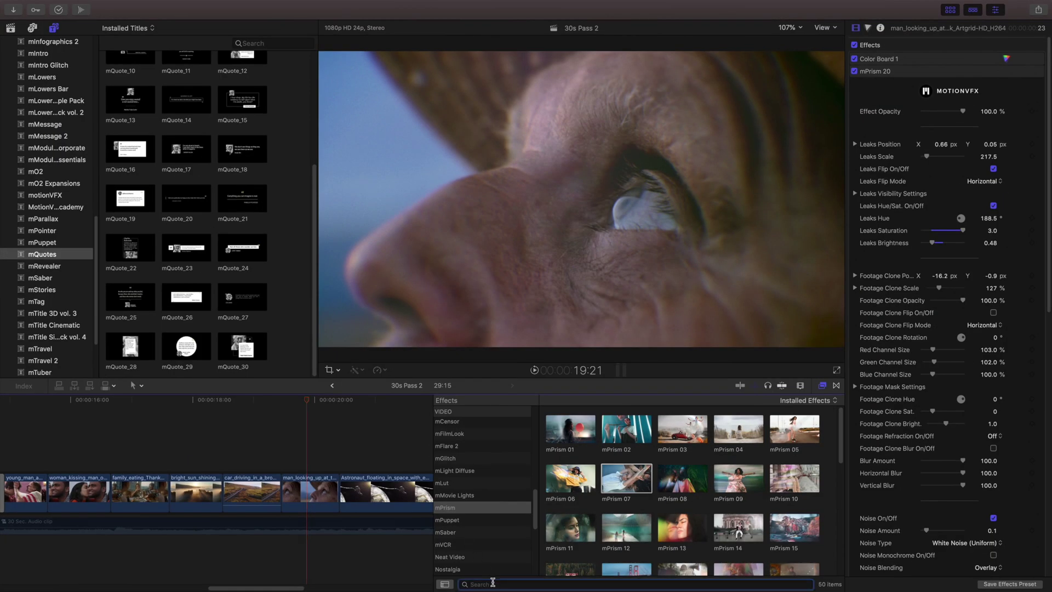
text(flipped)
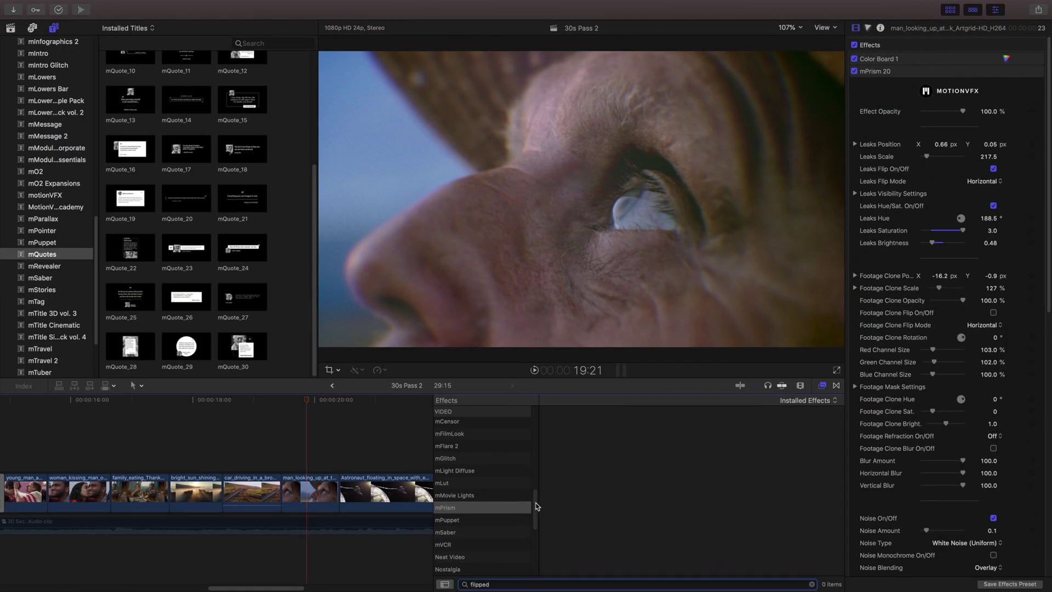
drag(536, 505, 305, 491)
click(503, 437)
click(284, 401)
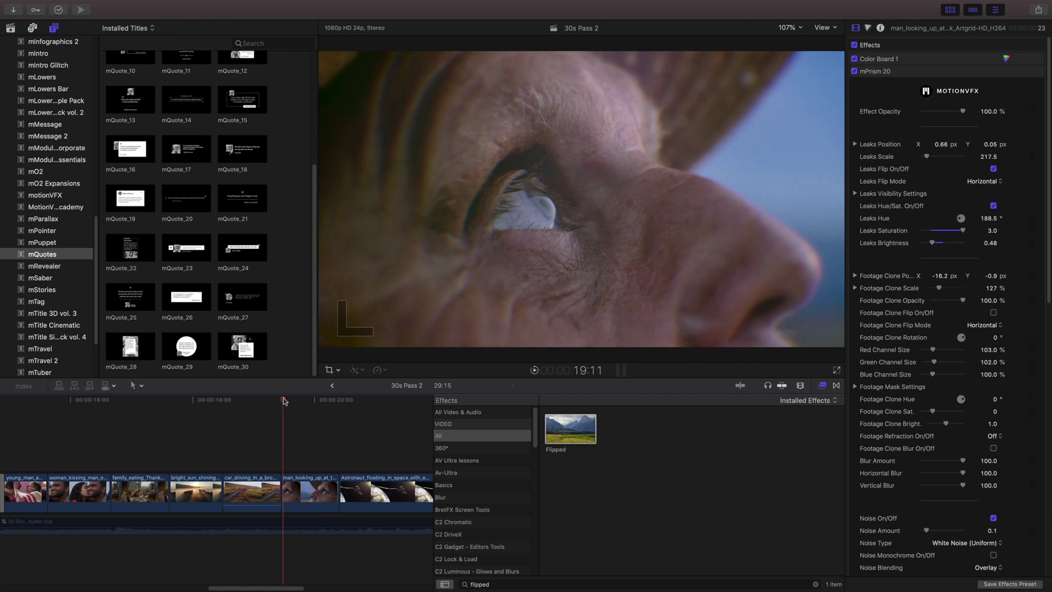
key(space)
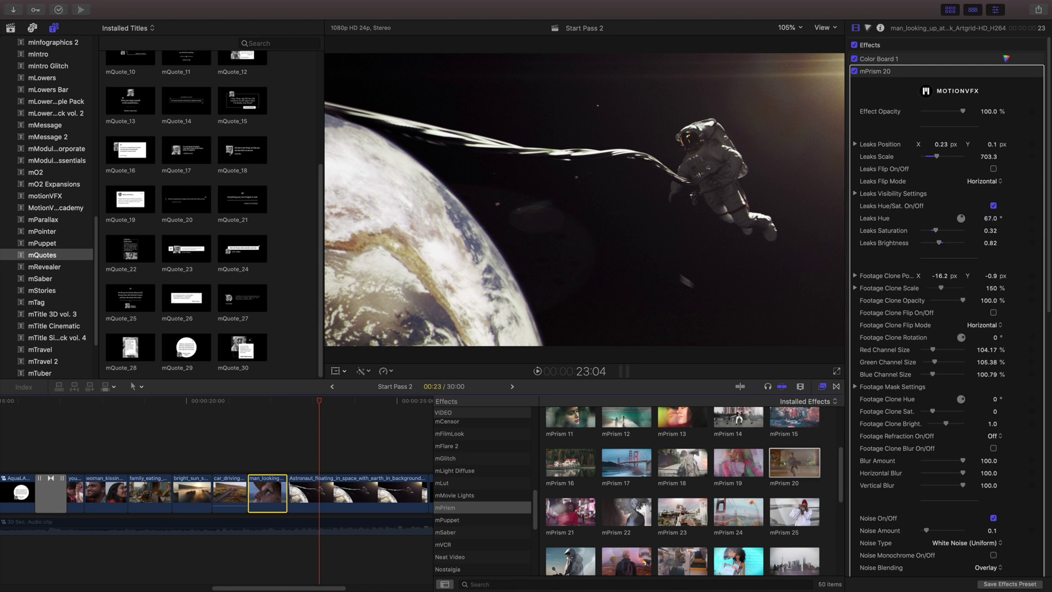
Step: Return the Effects browser to the top and select the astronaut-over-Earth clip
scroll(833, 441, up, 4)
scroll(834, 427, up, 1)
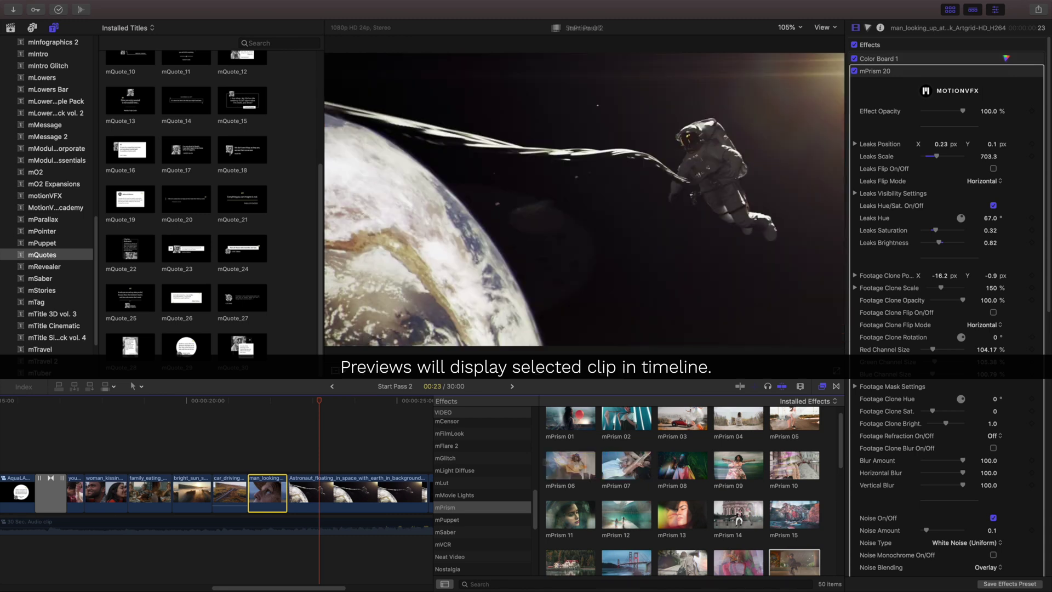
click(370, 482)
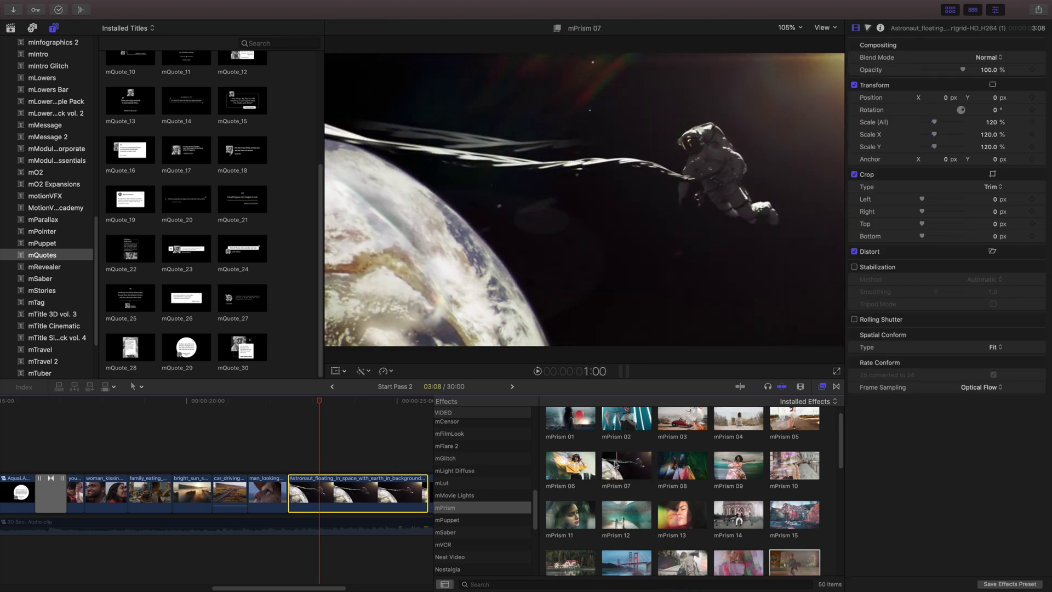
Step: Apply mPrism 07 to the astronaut clip and move its leak toward the astronaut
click(629, 463)
drag(629, 463, 359, 493)
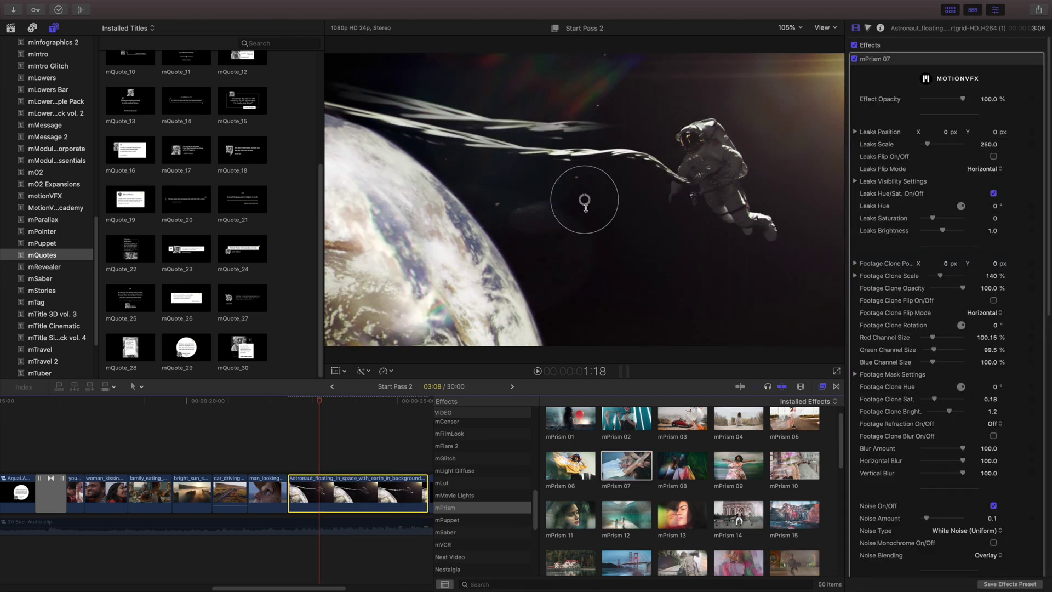
drag(602, 229, 664, 205)
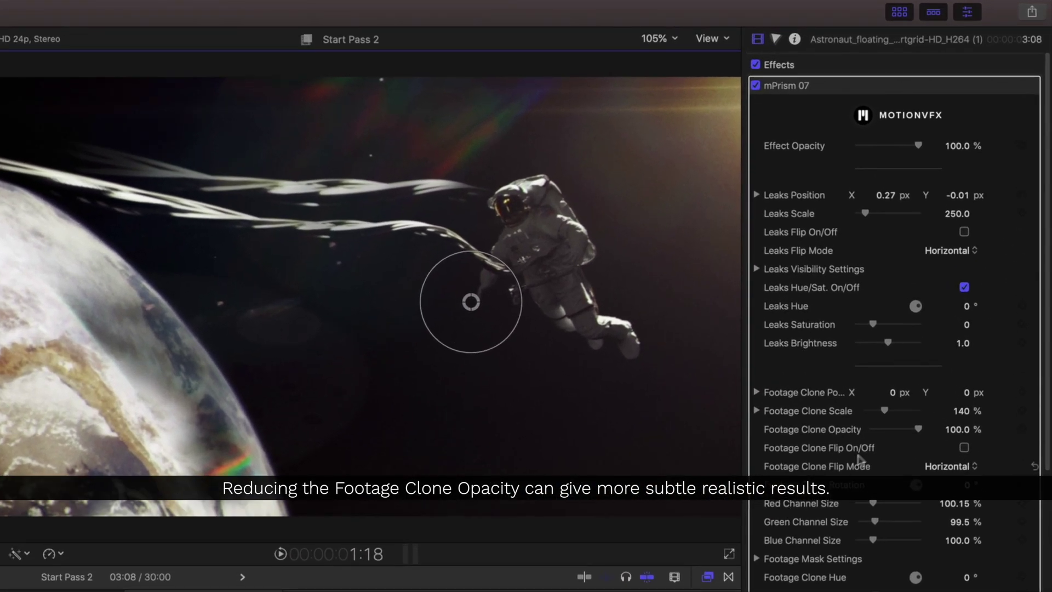
Step: Set clone opacity to about 1%, saturation 0.42, effect opacity 37.24%, leak scale 370.5
drag(963, 287, 960, 291)
drag(913, 432, 873, 433)
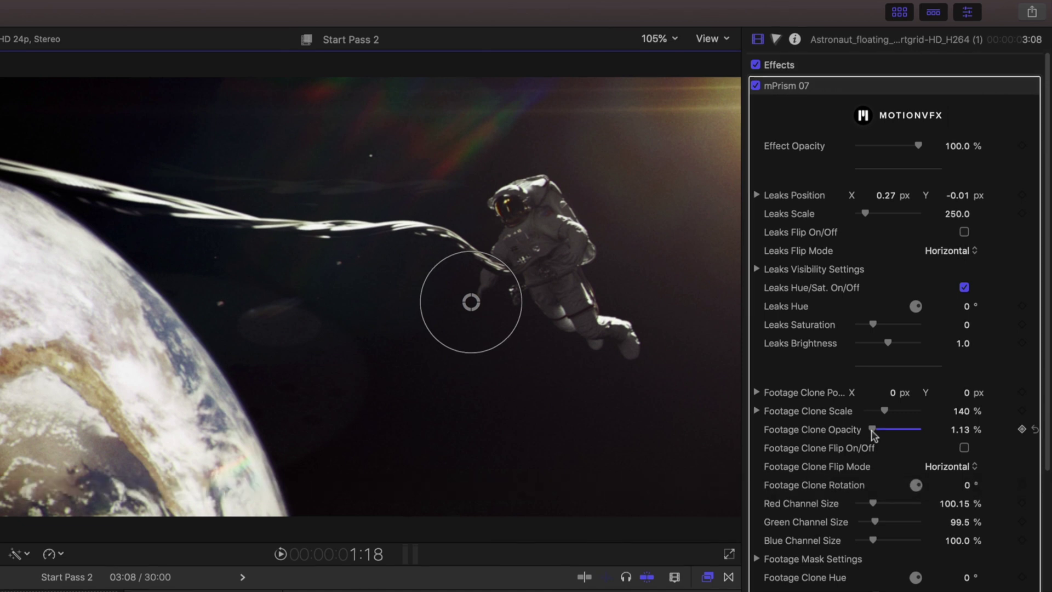
drag(873, 326, 880, 326)
drag(918, 147, 882, 151)
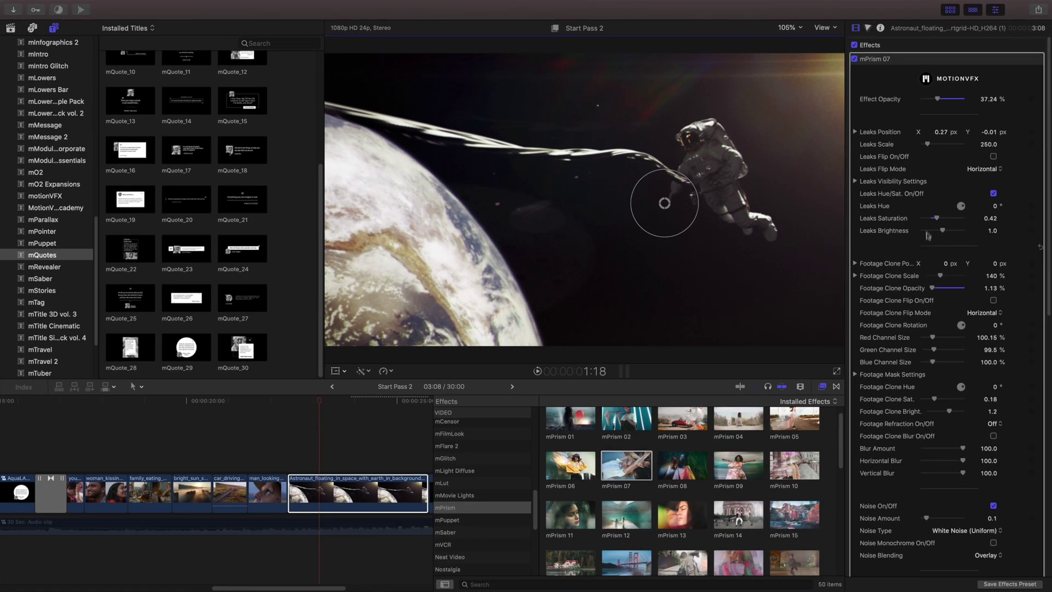
drag(698, 204, 726, 260)
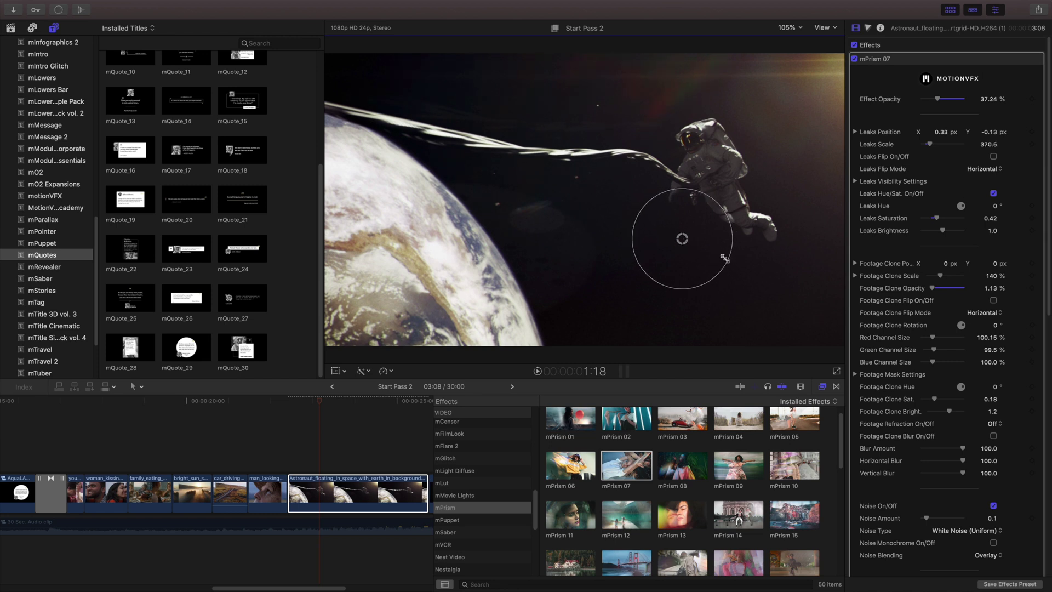
key(j)
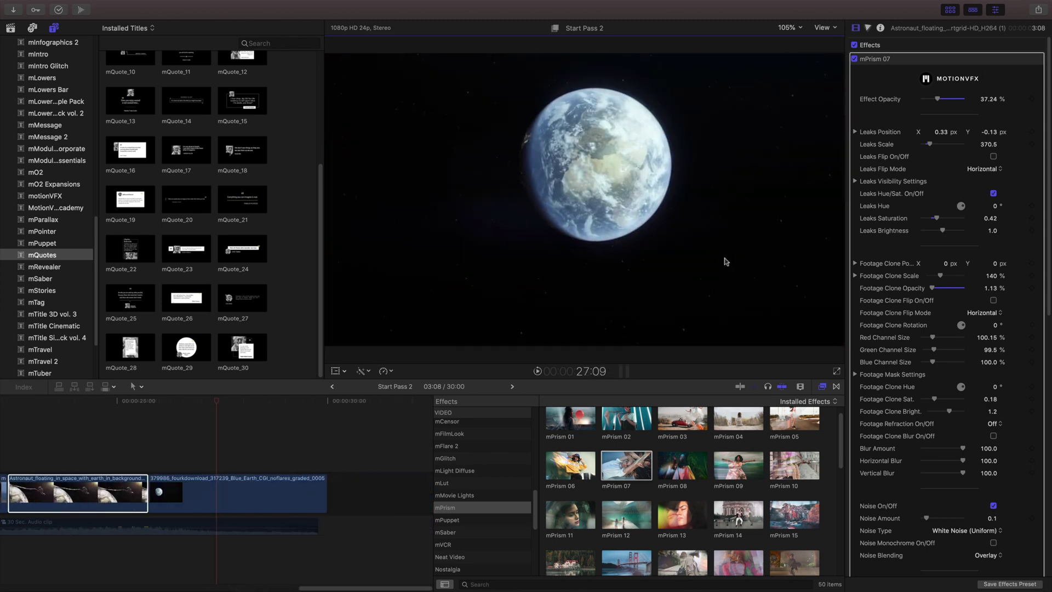
Step: Place the mQuote_21 title above the Earth clip, trim its end to match, and play it
drag(267, 203, 152, 463)
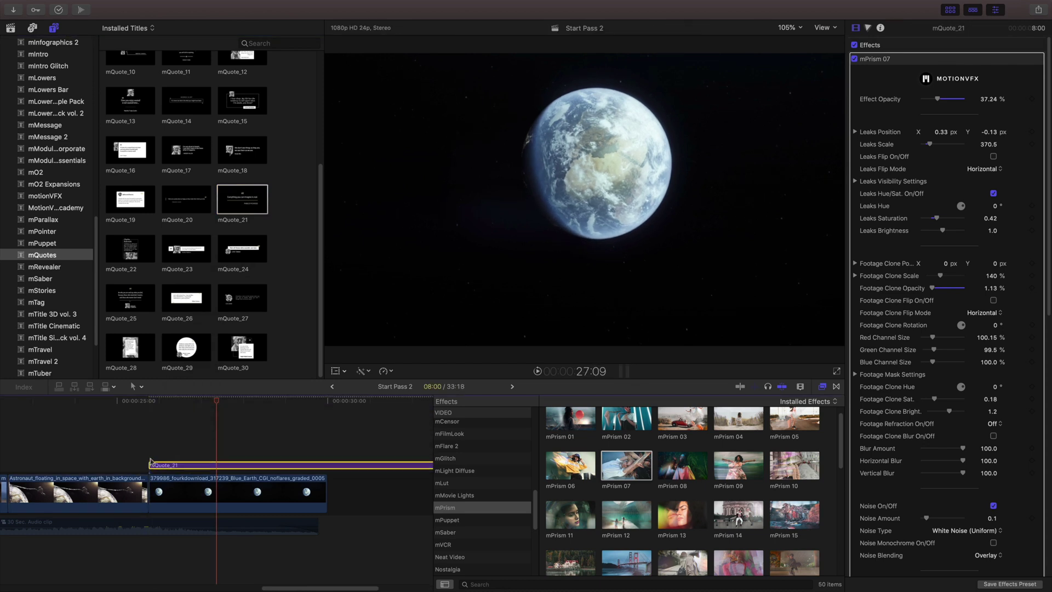
scroll(244, 413, right, 5)
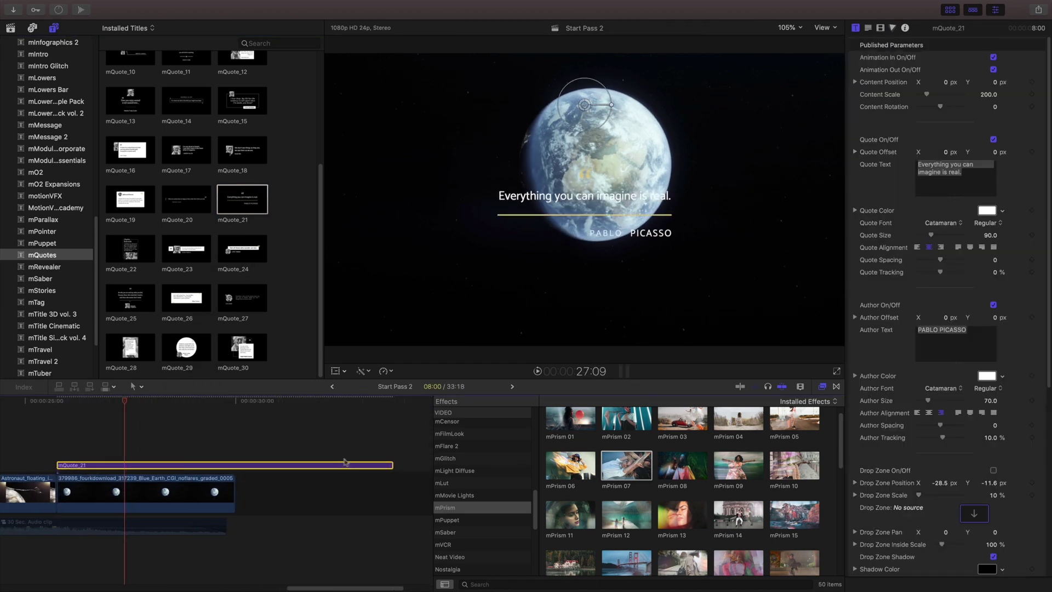
drag(392, 465, 233, 466)
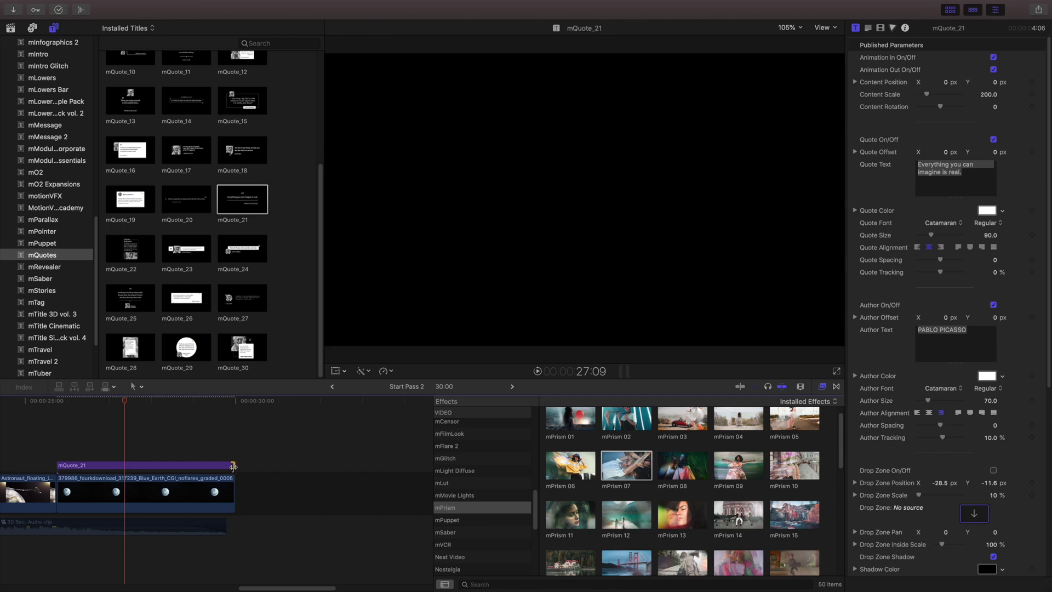
key(space)
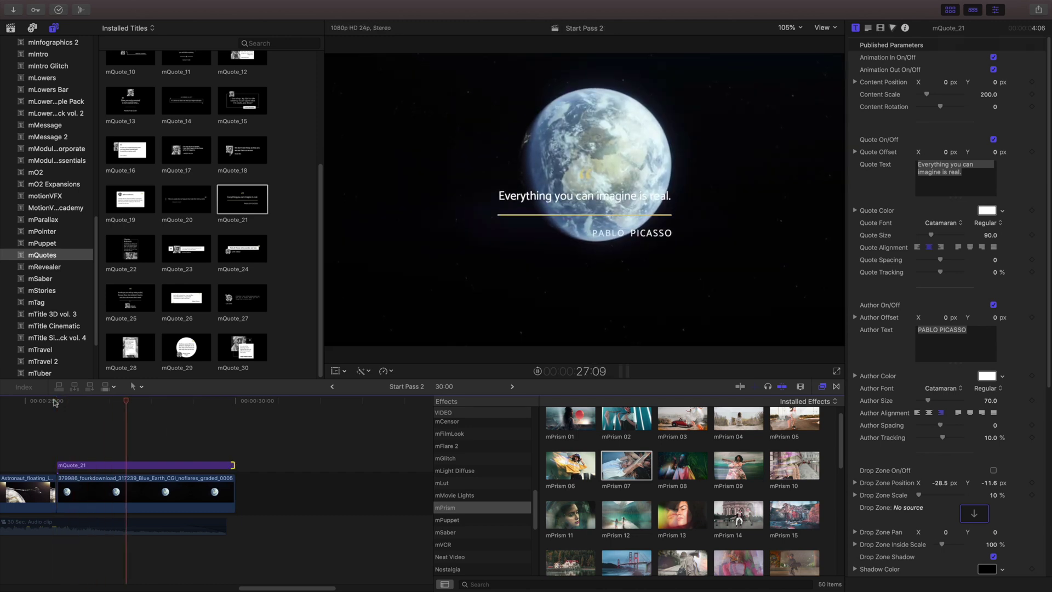
Step: Lower the mQuote_21 quote title's vertical position in the frame
click(110, 465)
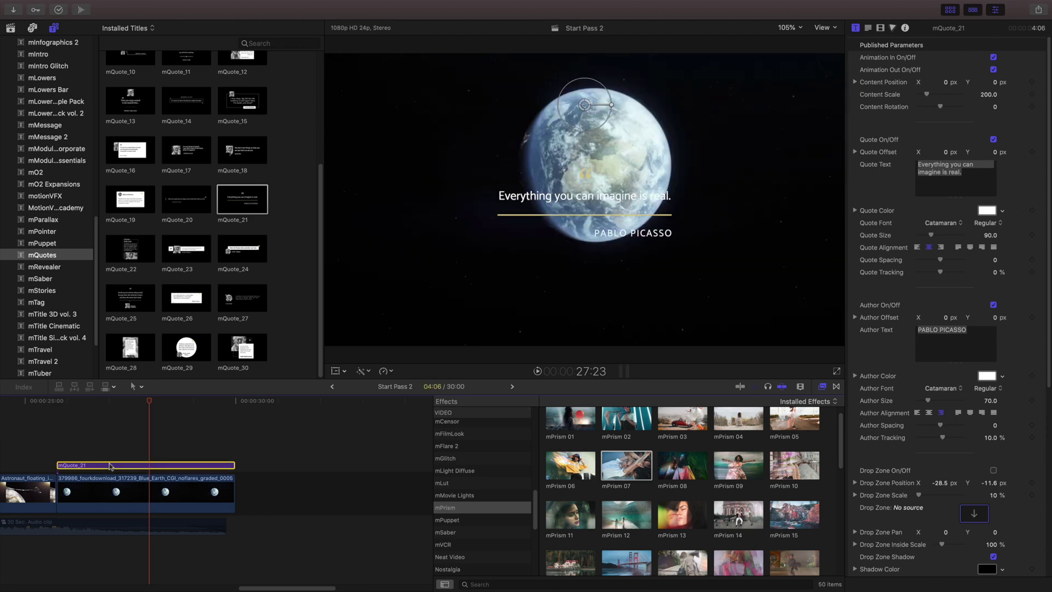
click(586, 107)
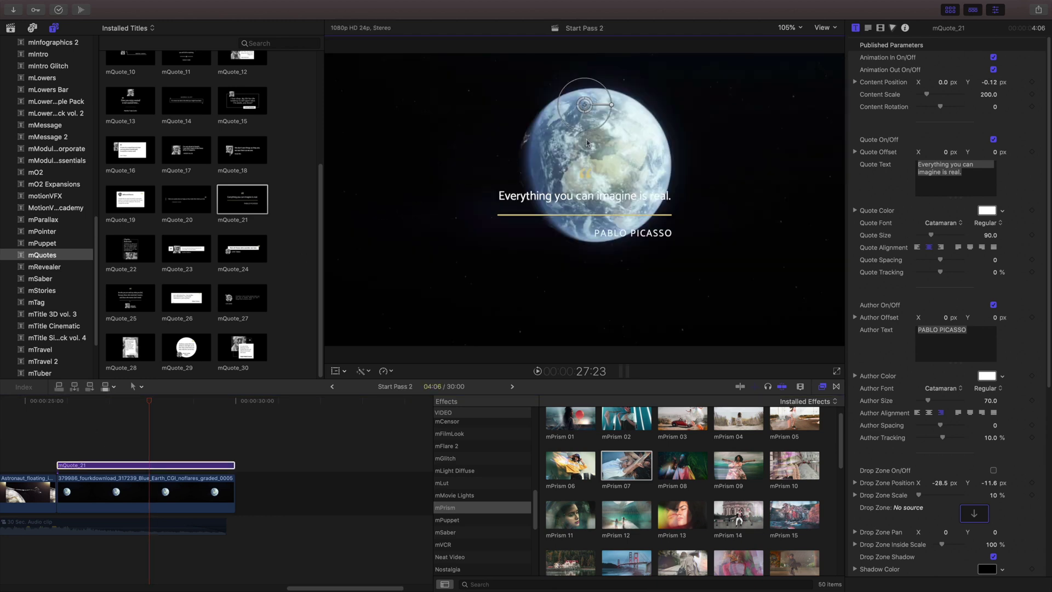
drag(586, 149, 579, 186)
key(super+z)
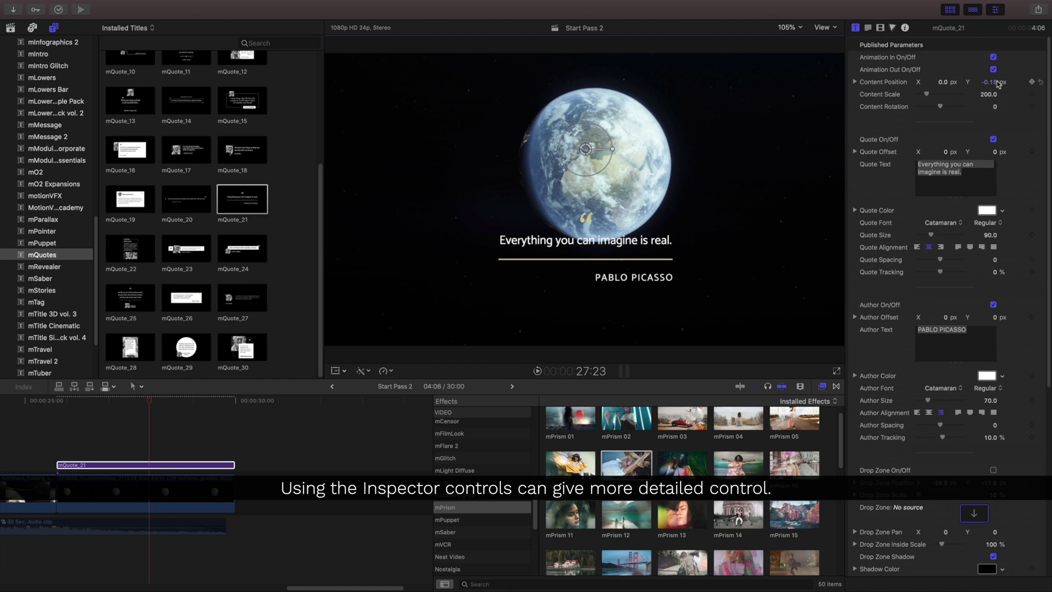
drag(991, 81, 992, 89)
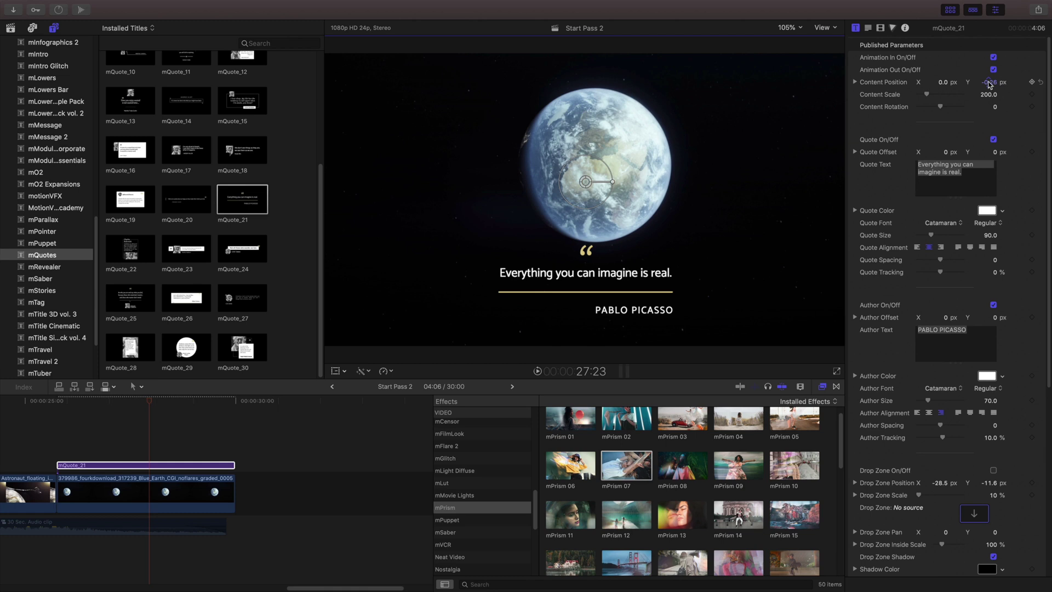
click(989, 82)
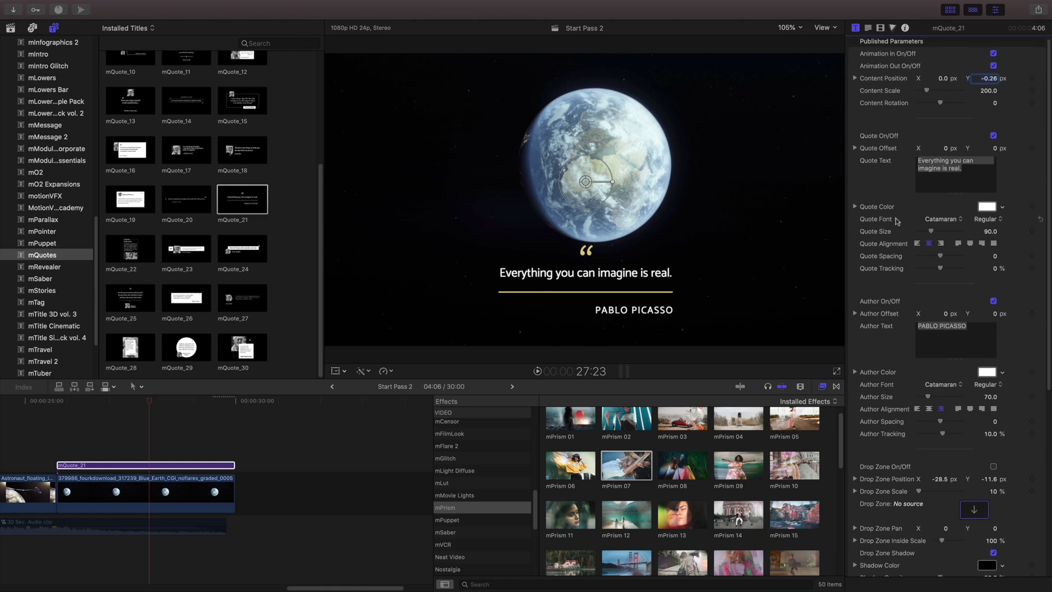
scroll(893, 213, down, 10)
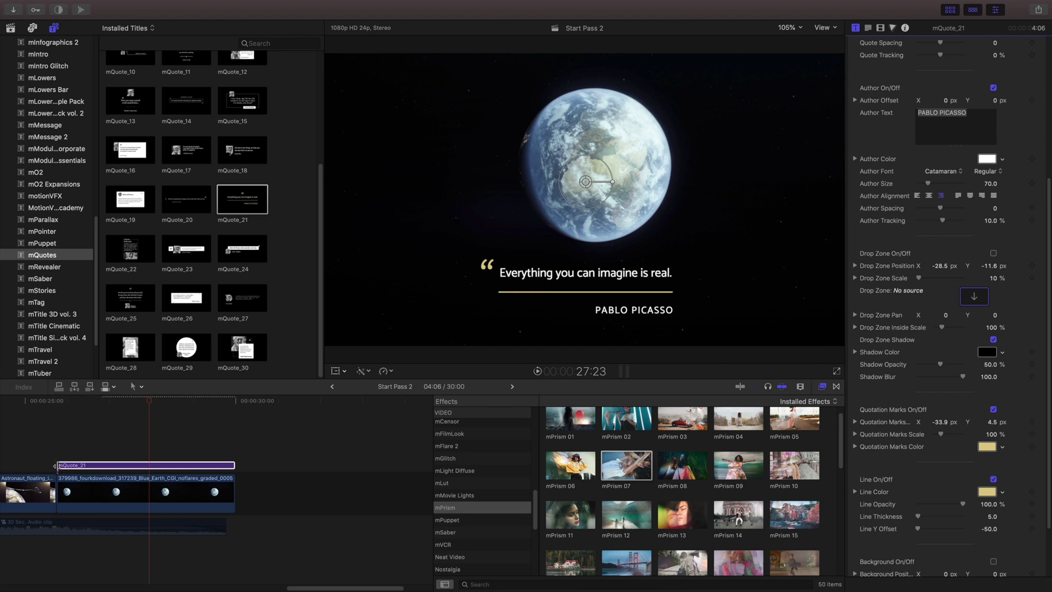
Step: Start the quote title four seconds later and switch off its out animation
drag(56, 465, 89, 465)
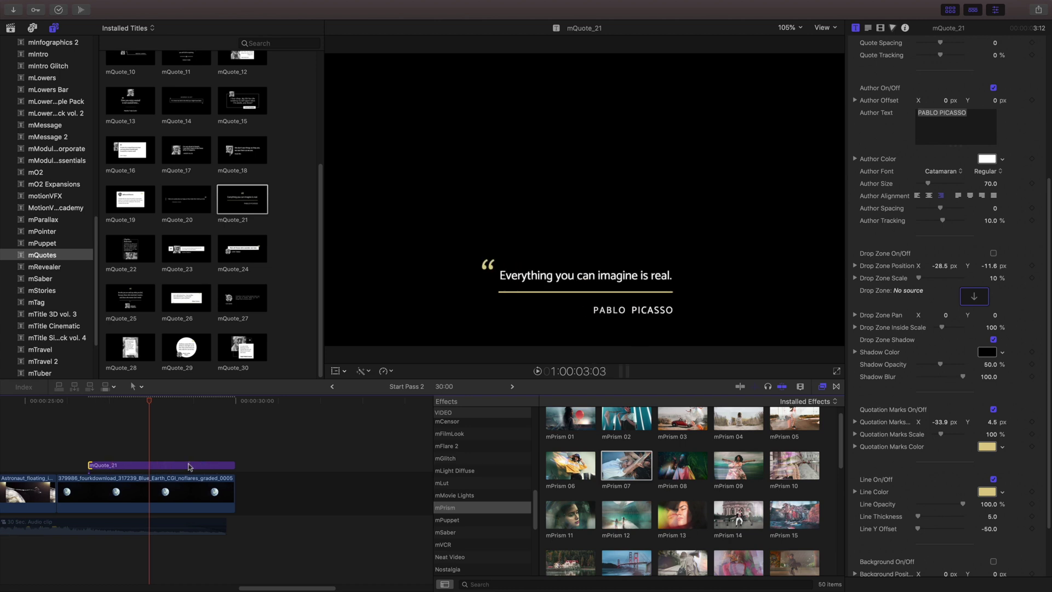
click(198, 466)
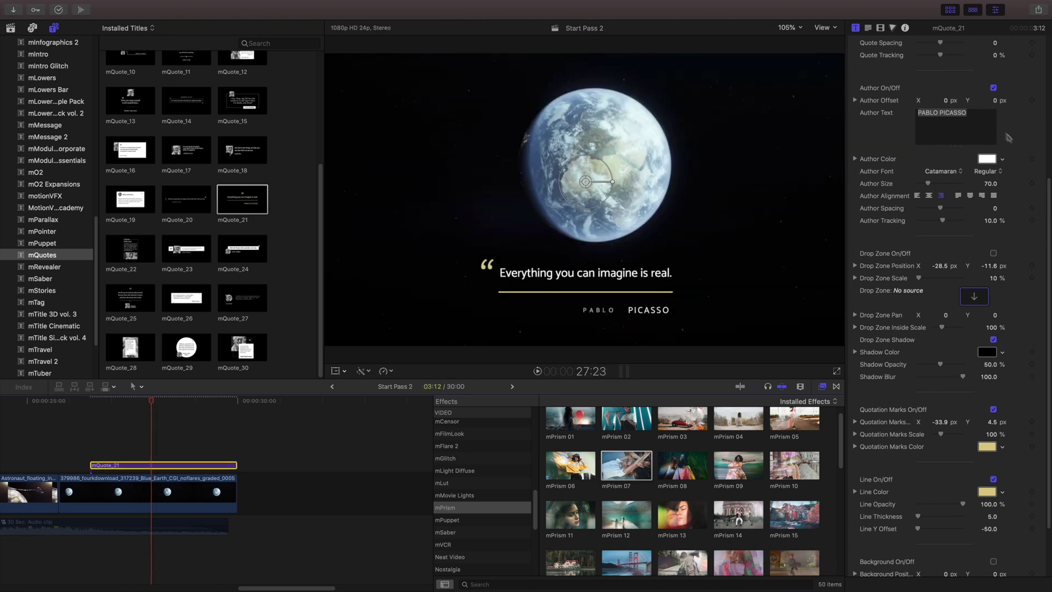
drag(1048, 181, 1050, 34)
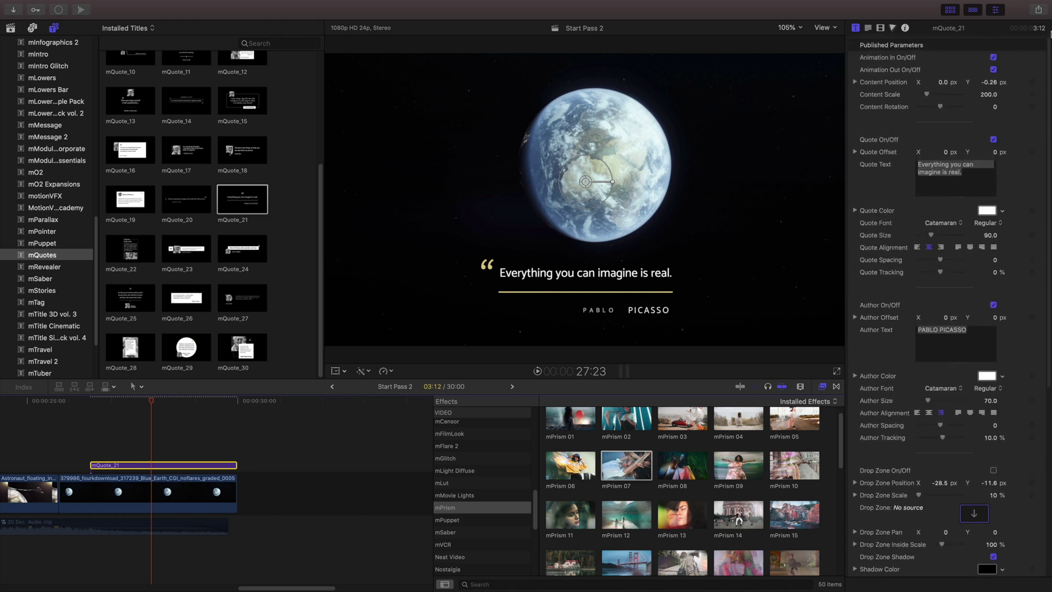
click(993, 69)
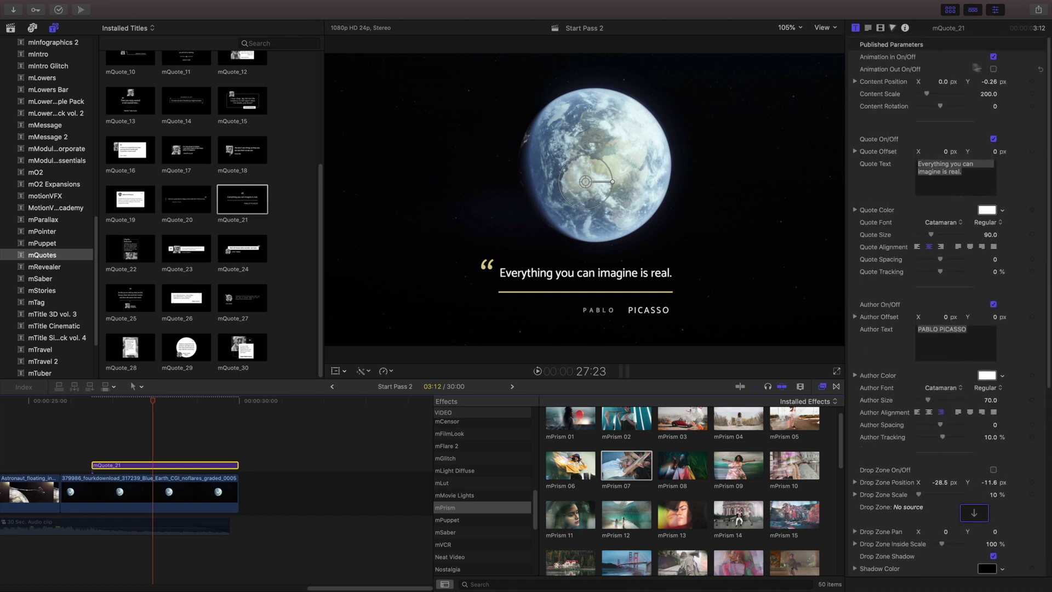
key(shift+slash)
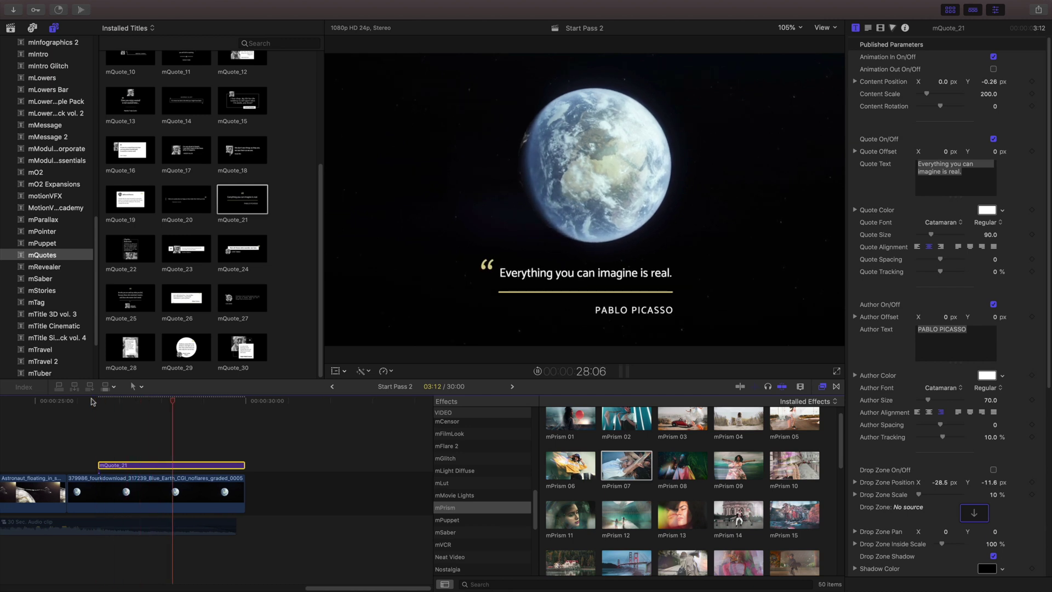
Step: Select the mQuote_21 title and Earth clip together and bundle them into compound clip EarthCC
click(95, 410)
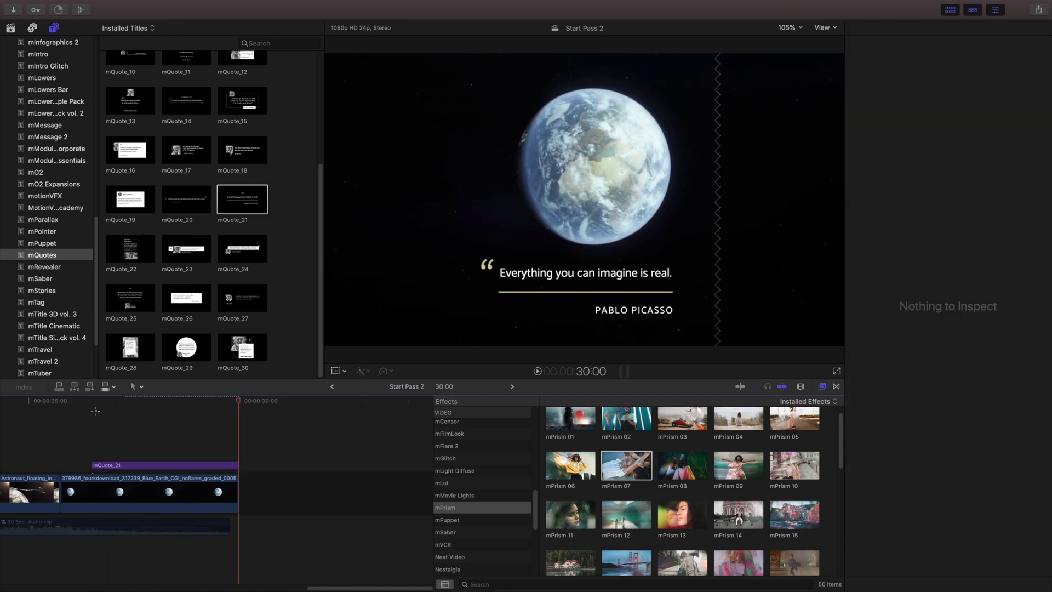
drag(108, 453, 119, 484)
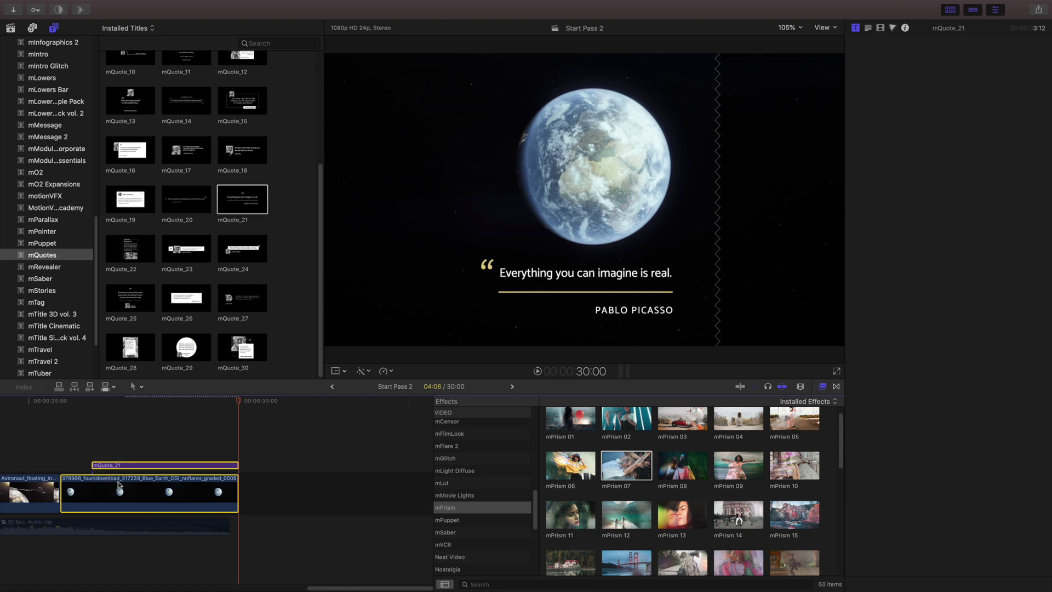
key(alt+g)
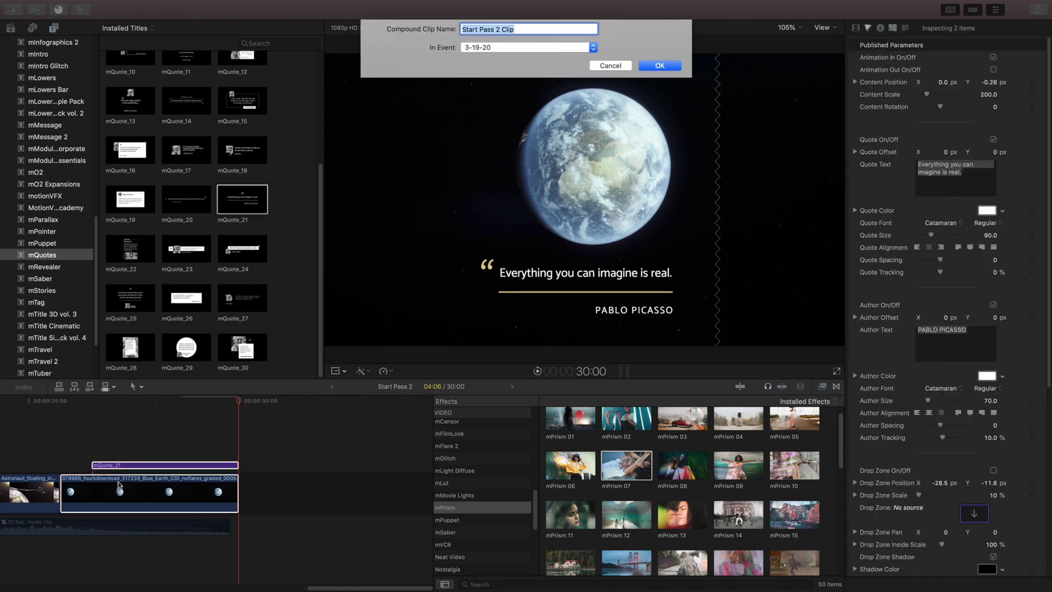
key(Return)
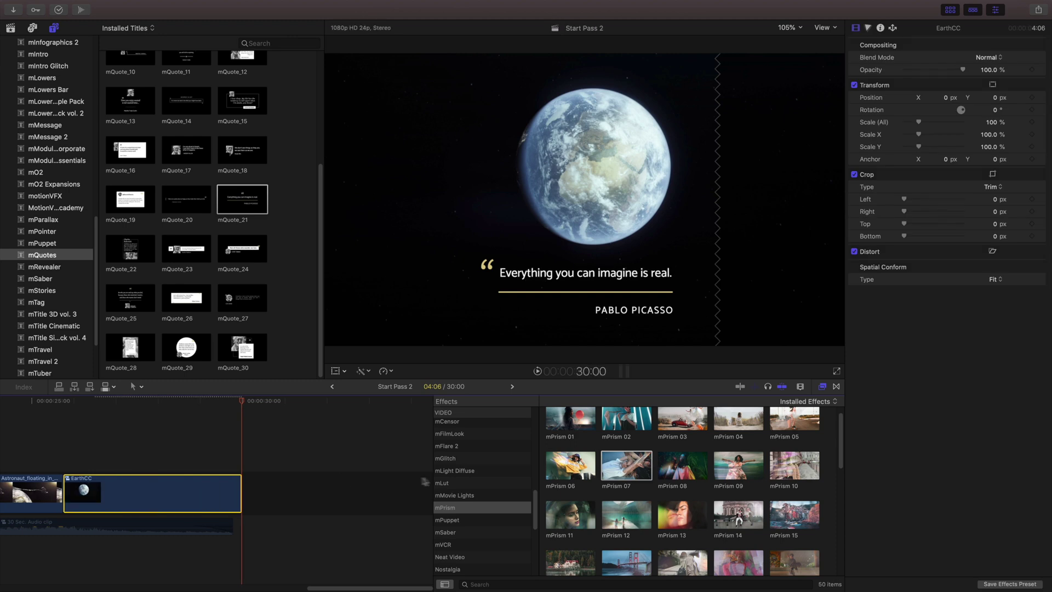
Step: Add a Cross Dissolve from the Dissolves transitions to the end of EarthCC and preview the fade
click(836, 386)
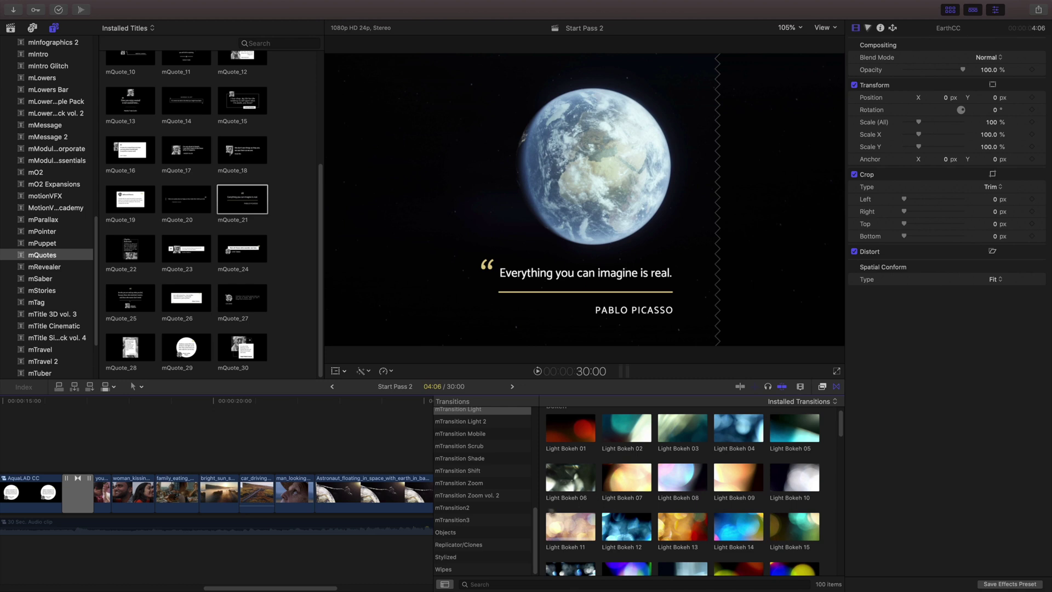
scroll(482, 490, up, 15)
click(500, 414)
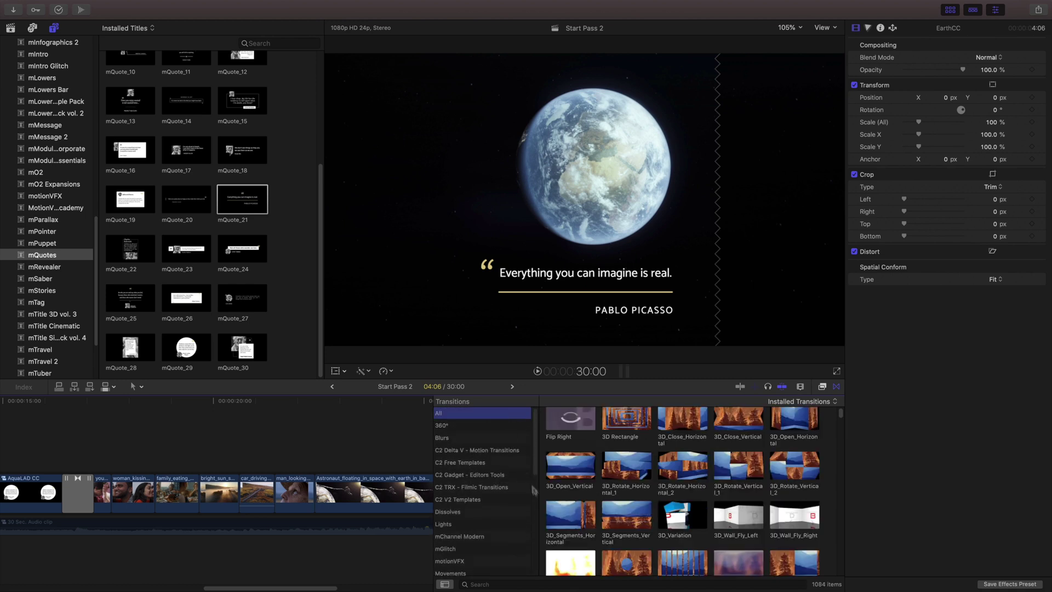
click(553, 585)
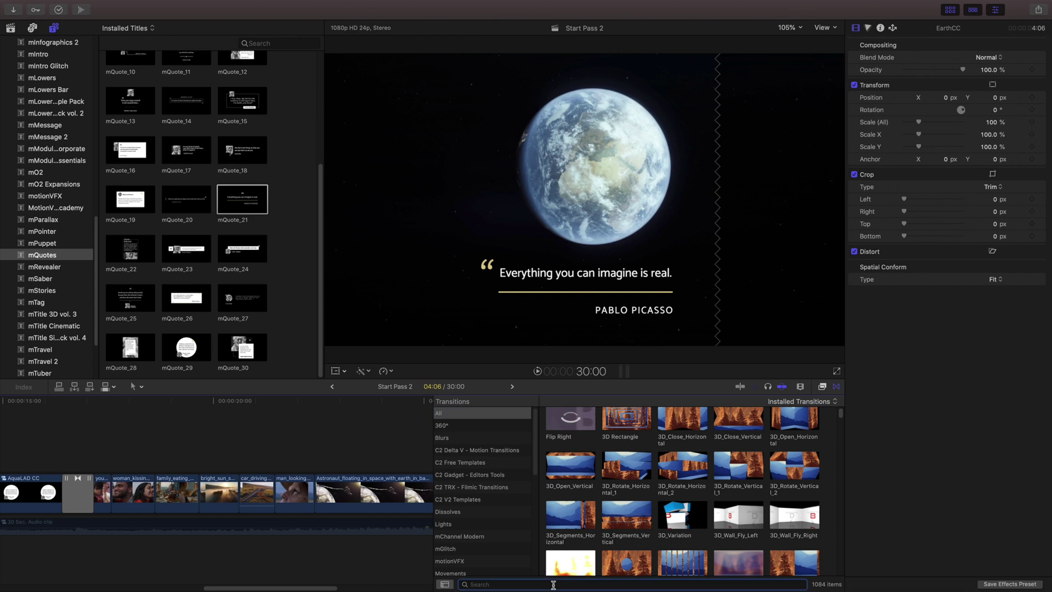
click(514, 512)
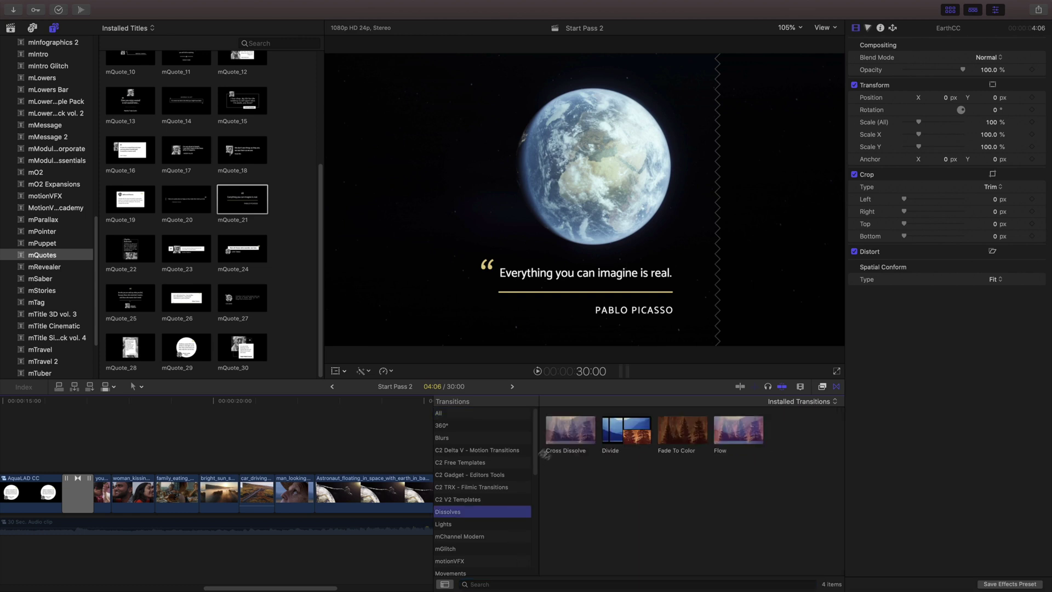
drag(578, 434, 327, 488)
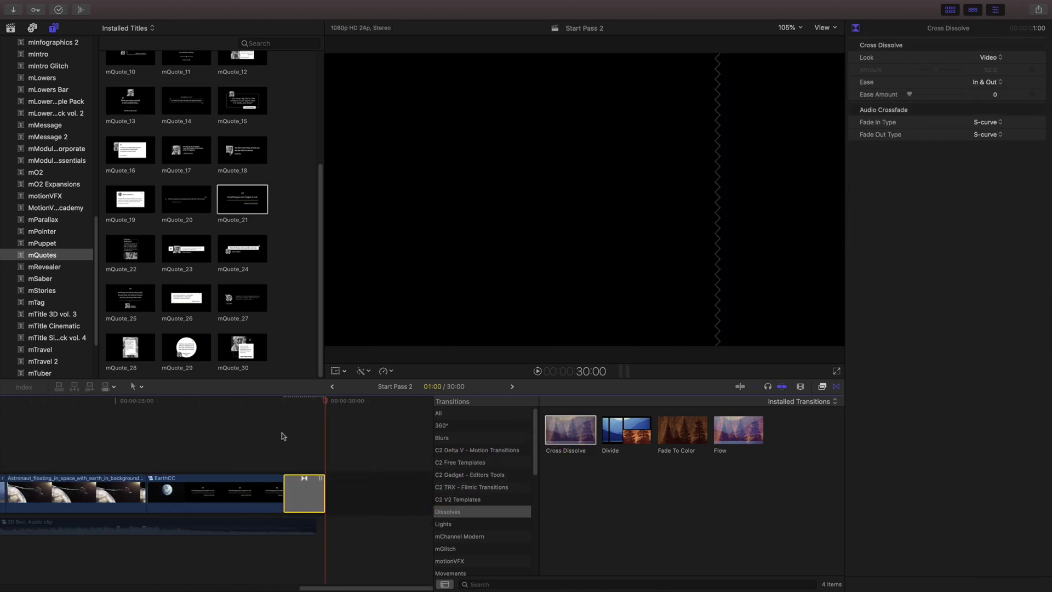
click(282, 432)
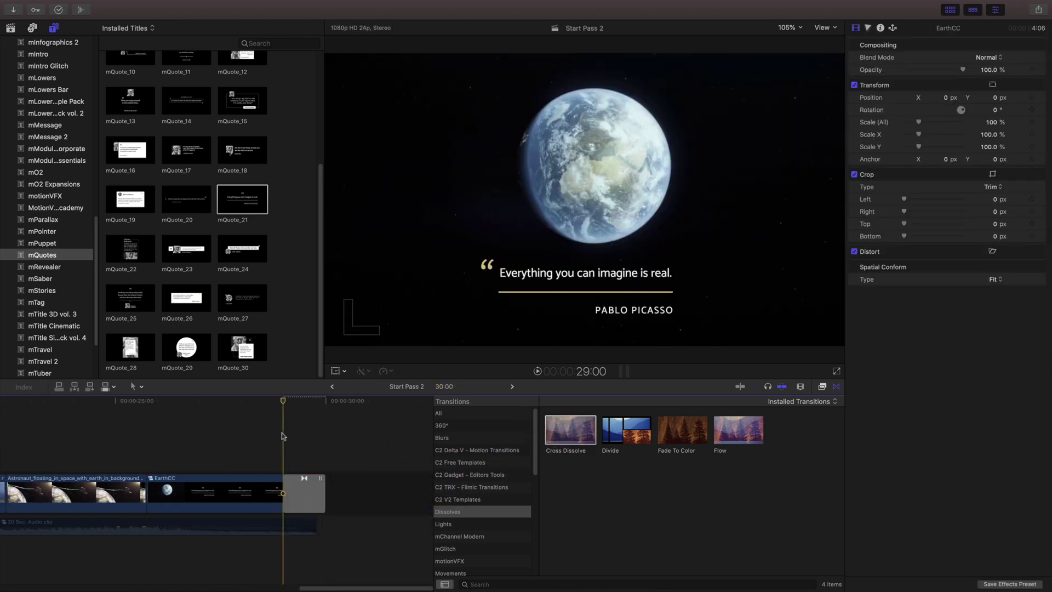
key(space)
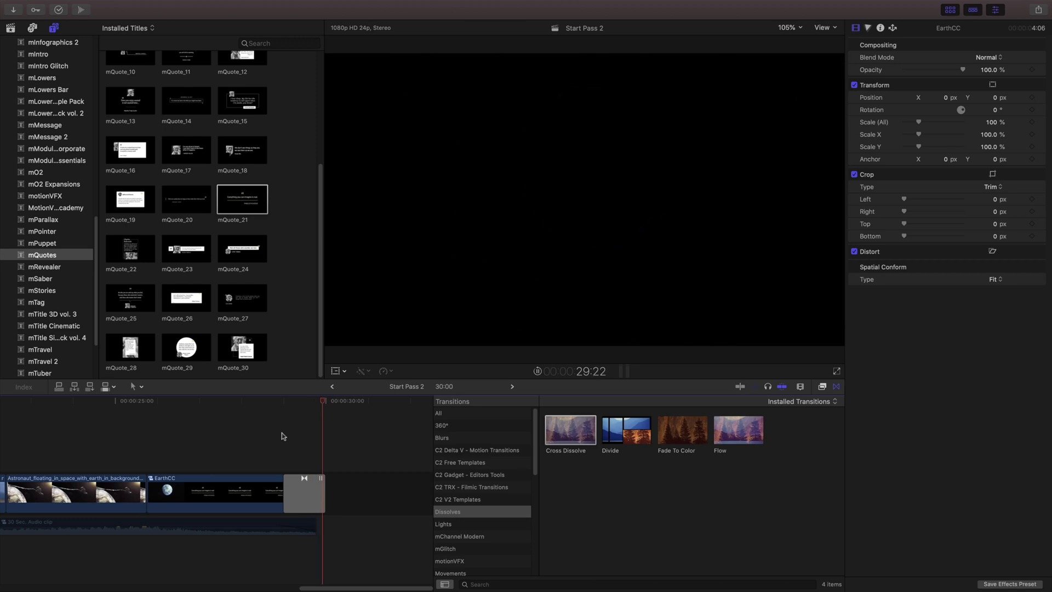